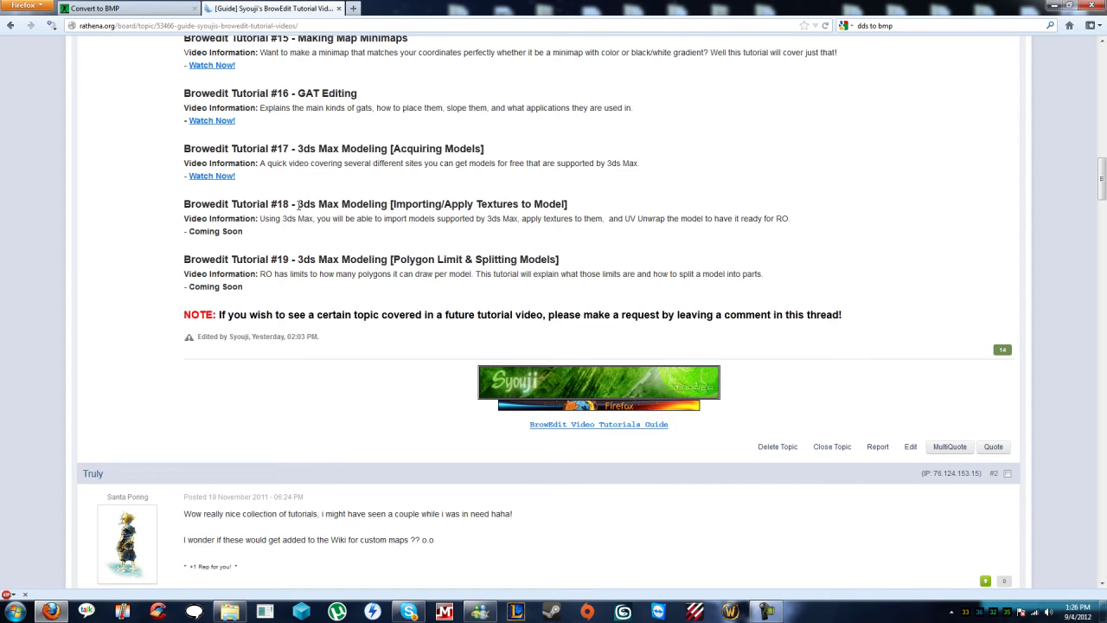
Step: Examine the title and description of Browedit Tutorial #18 on importing models and applying textures
{"action": "left_click_drag", "start_coordinate": [292, 204], "coordinate": [620, 204]}
{"action": "left_click", "coordinate": [640, 207]}
{"action": "left_click_drag", "start_coordinate": [373, 220], "coordinate": [555, 220]}
{"action": "left_click", "coordinate": [671, 287]}
{"action": "left_click_drag", "start_coordinate": [517, 220], "coordinate": [806, 219]}
{"action": "left_click", "coordinate": [618, 234]}
{"action": "left_click", "coordinate": [752, 247]}
{"action": "left_click", "coordinate": [835, 240]}
Step: Leave the browser and open the Dodge Car folder on the desktop
{"action": "left_click", "coordinate": [1053, 6]}
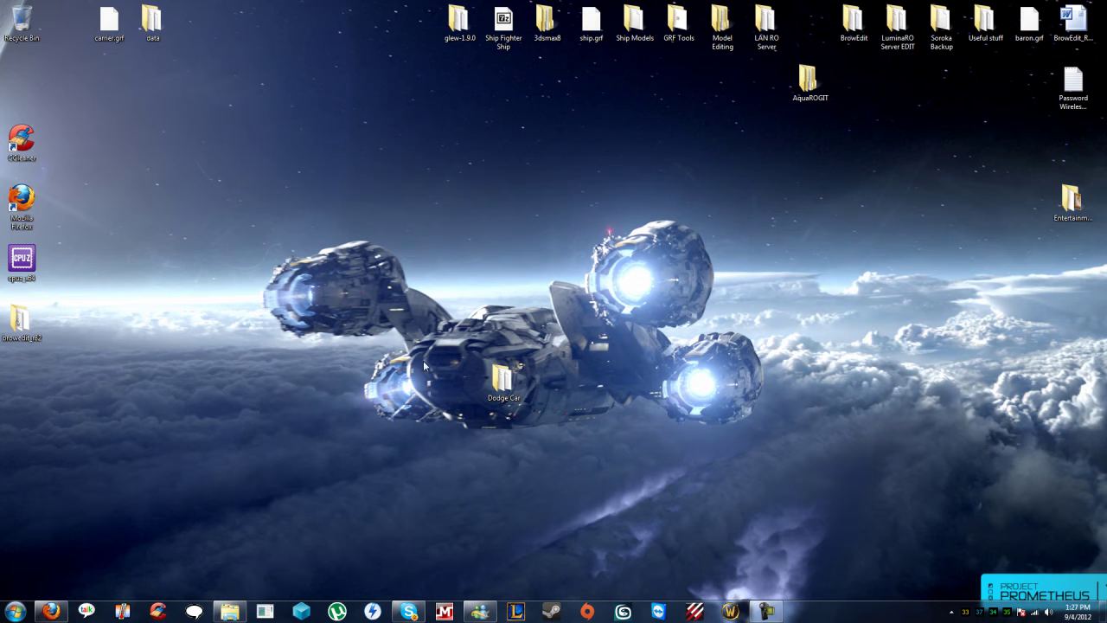
{"action": "double_click", "coordinate": [504, 389]}
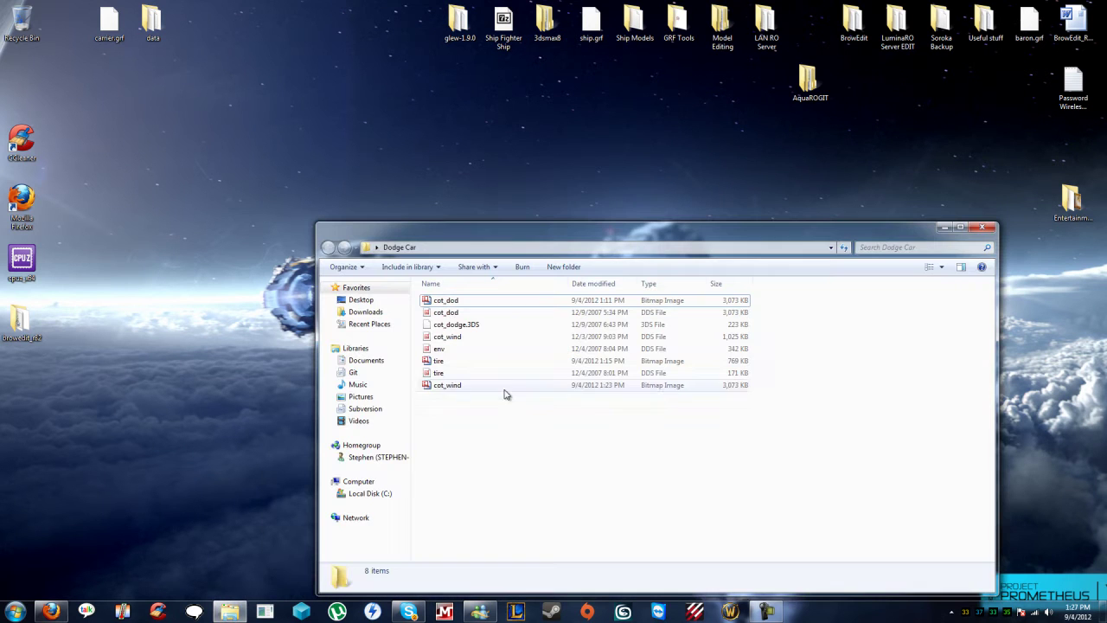
Step: Return to Firefox, load TurboSquid's purchases page in a new tab and open the Nascar COT Dodge Avenger product page
{"action": "left_click", "coordinate": [51, 612]}
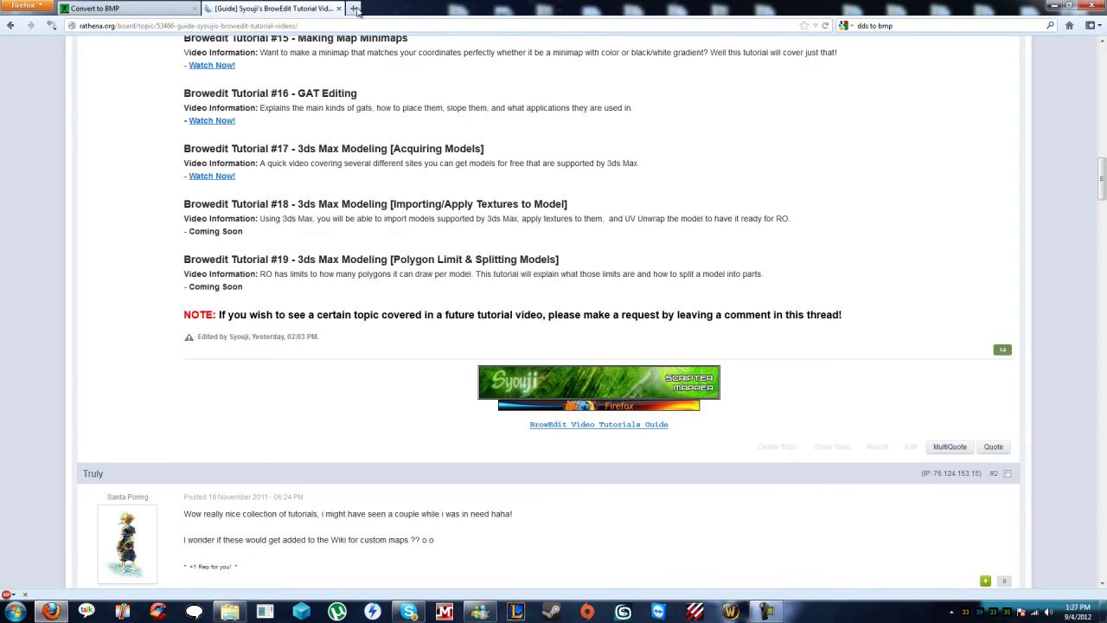
{"action": "left_click", "coordinate": [353, 9]}
{"action": "type", "text": "turbo"}
{"action": "key", "text": "Down"}
{"action": "key", "text": "Return"}
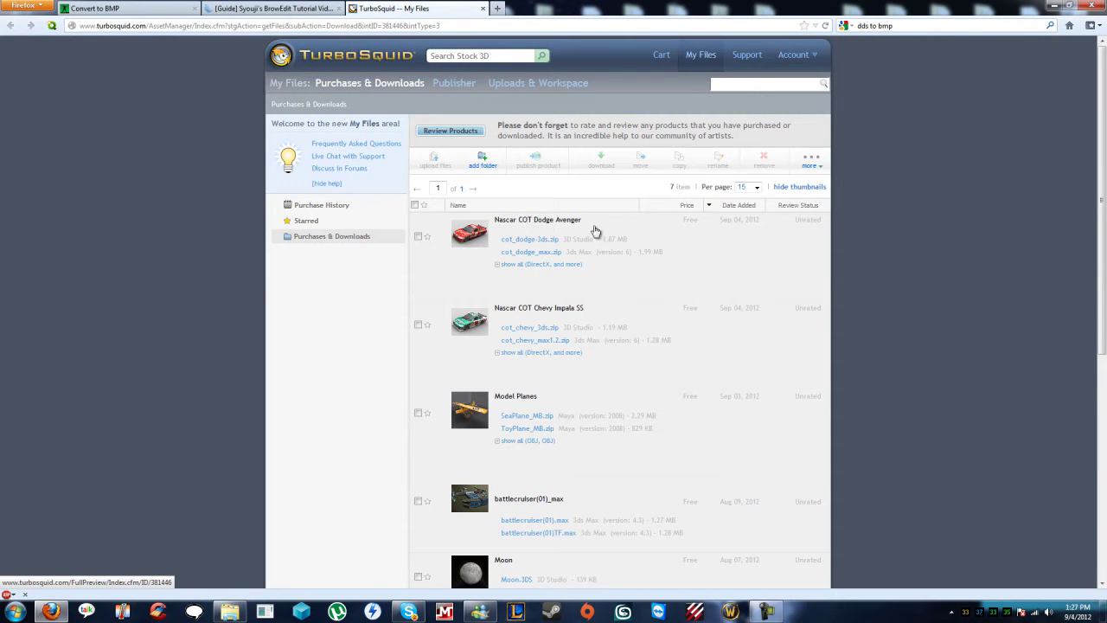
{"action": "left_click", "coordinate": [557, 224]}
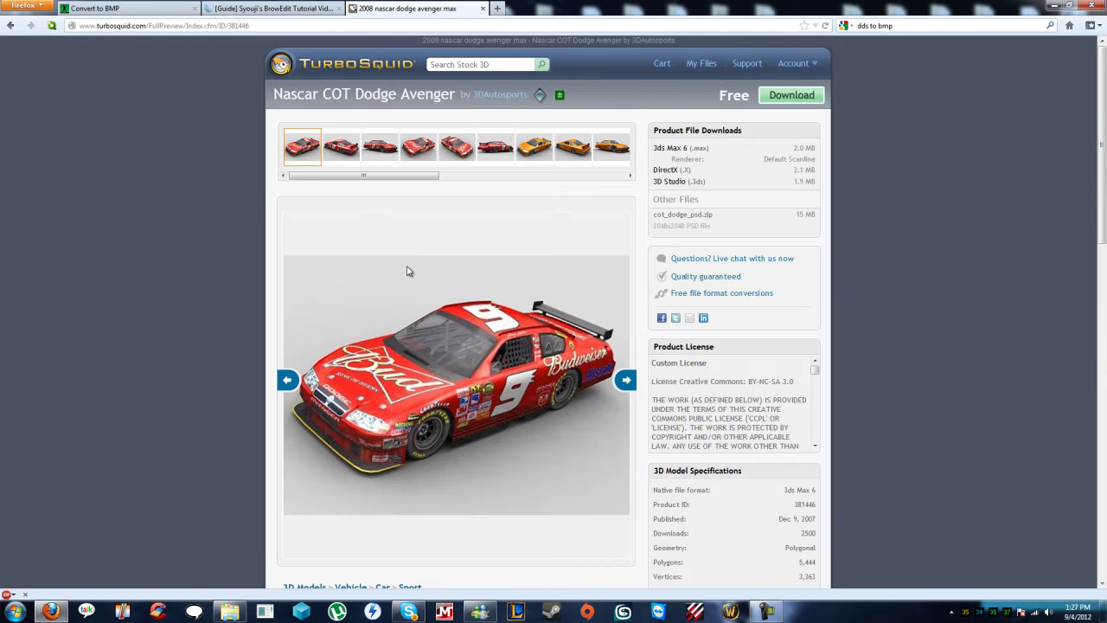
Step: Add the free Nascar COT Dodge Avenger to the cart, locate its cot_dodge-3ds.zip download, and close the TurboSquid page
{"action": "left_click", "coordinate": [803, 103]}
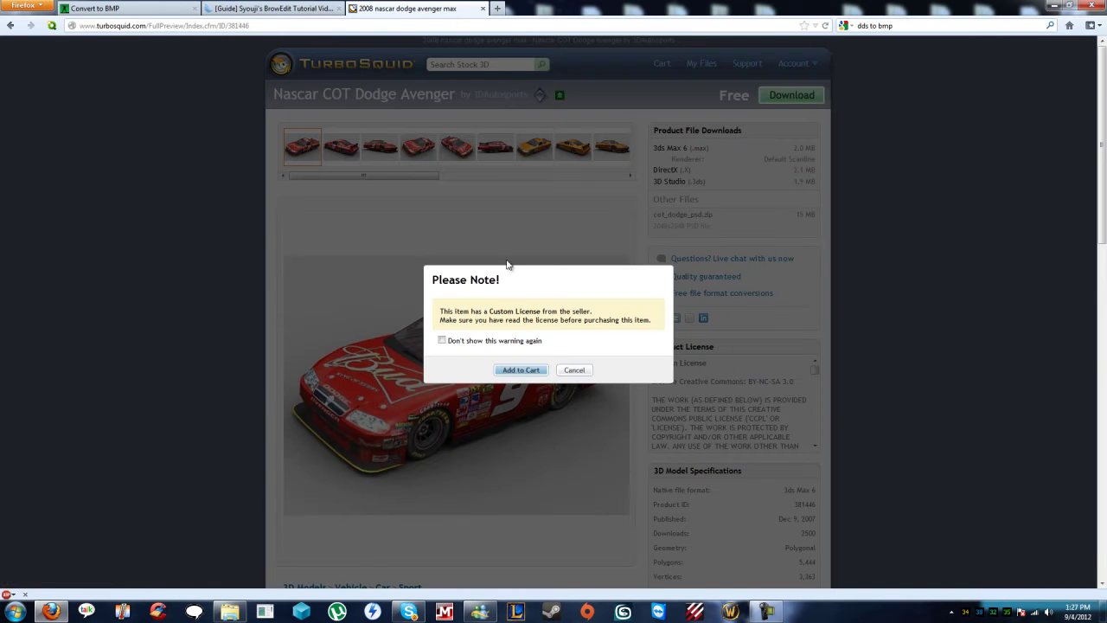
{"action": "left_click", "coordinate": [519, 370]}
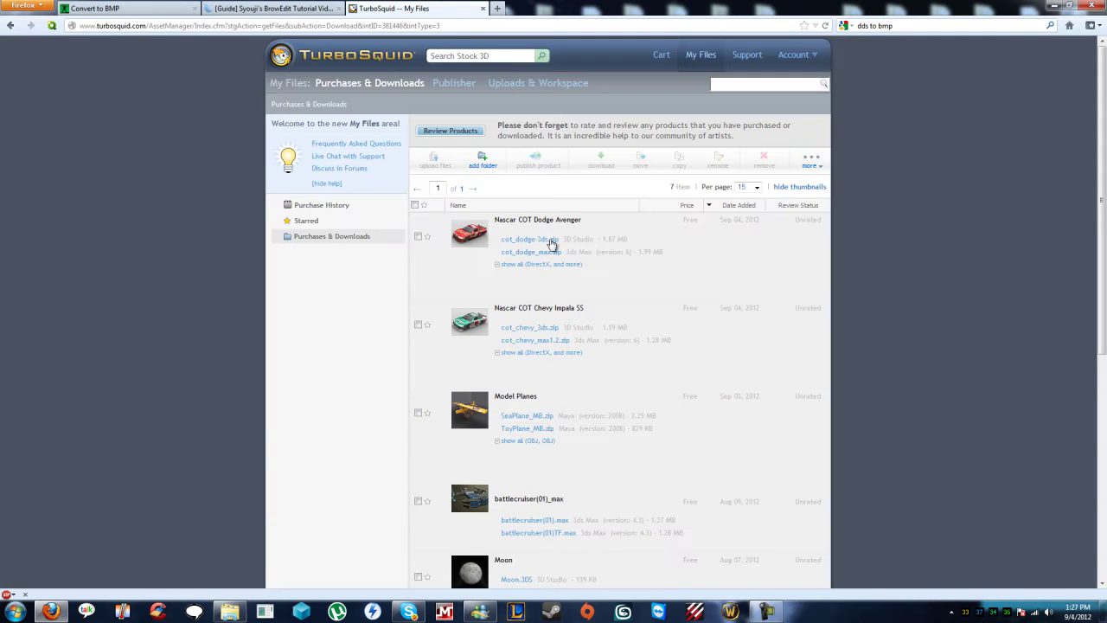
{"action": "left_click_drag", "start_coordinate": [501, 239], "coordinate": [572, 239]}
{"action": "left_click", "coordinate": [765, 253]}
{"action": "left_click", "coordinate": [483, 7]}
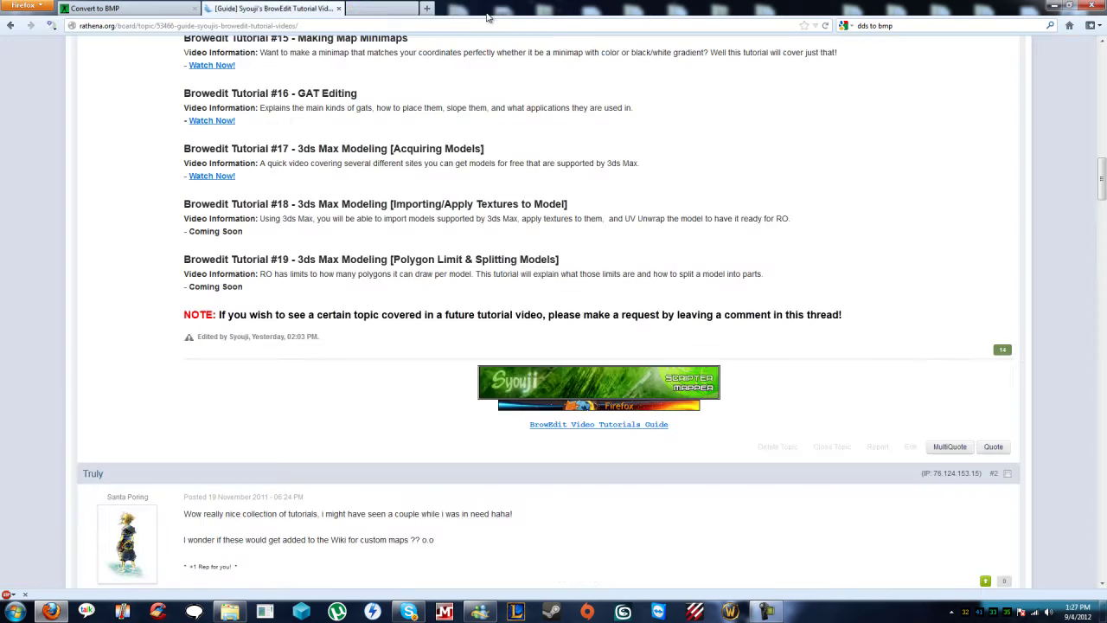
Step: Return to the Dodge Car folder, single out cot_dodge.3DS, and sort the files by type
{"action": "left_click", "coordinate": [1054, 5]}
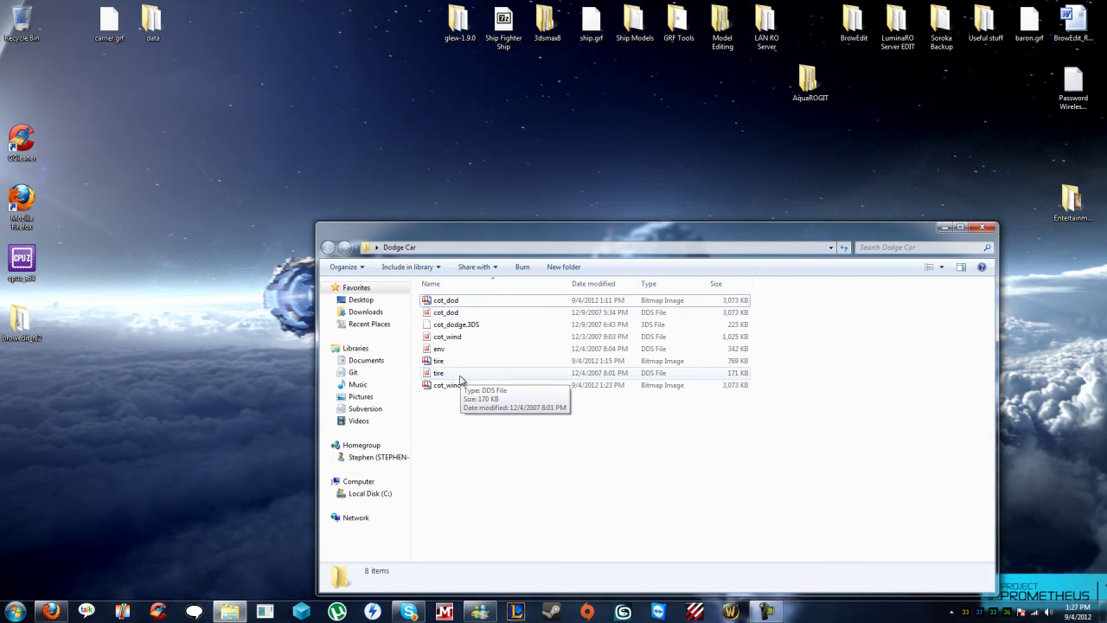
{"action": "left_click", "coordinate": [484, 327]}
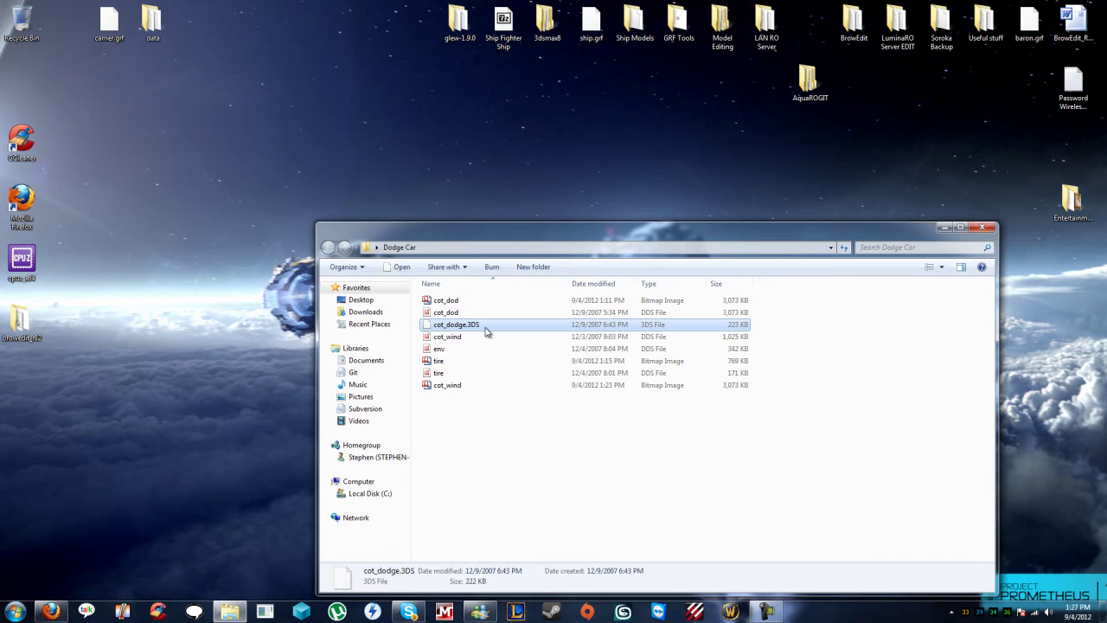
{"action": "left_click", "coordinate": [507, 444]}
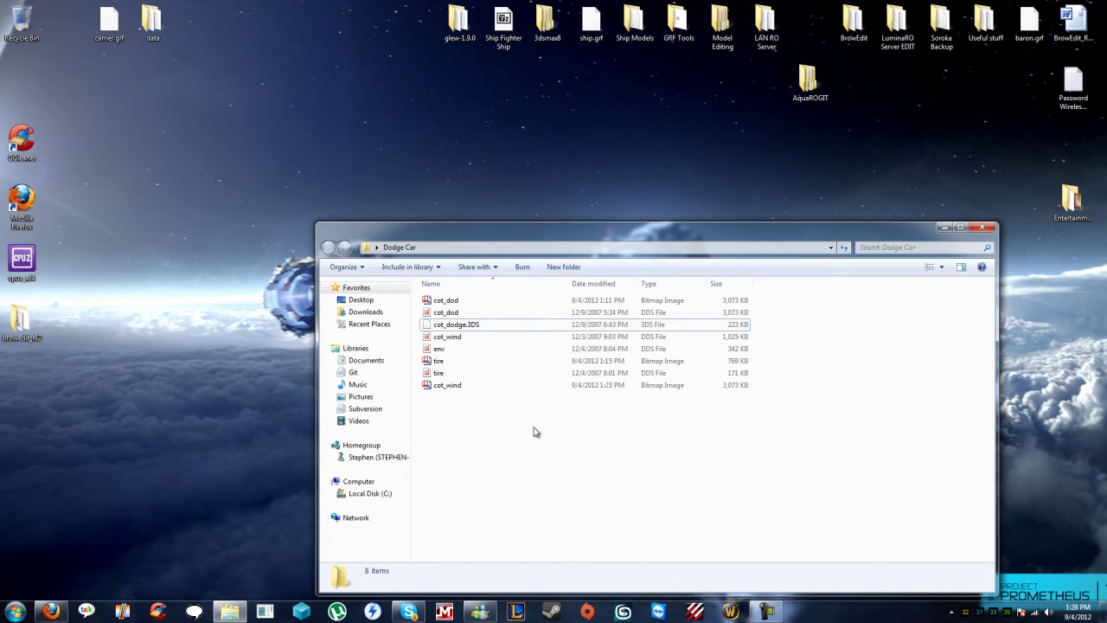
{"action": "right_click", "coordinate": [533, 427]}
{"action": "mouse_move", "coordinate": [618, 221]}
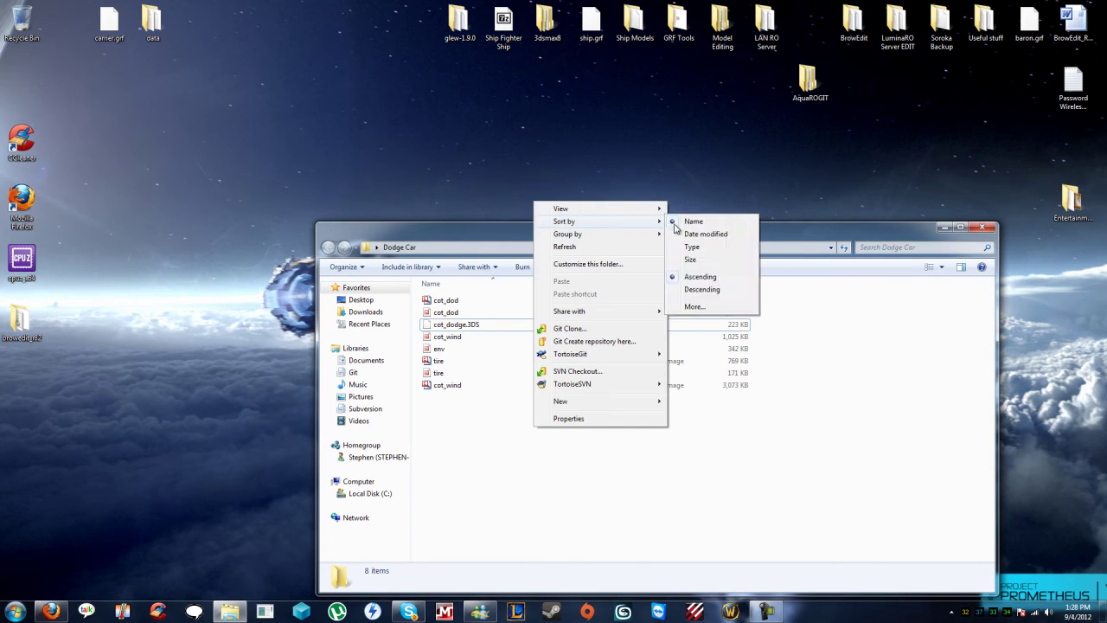
{"action": "left_click", "coordinate": [693, 249]}
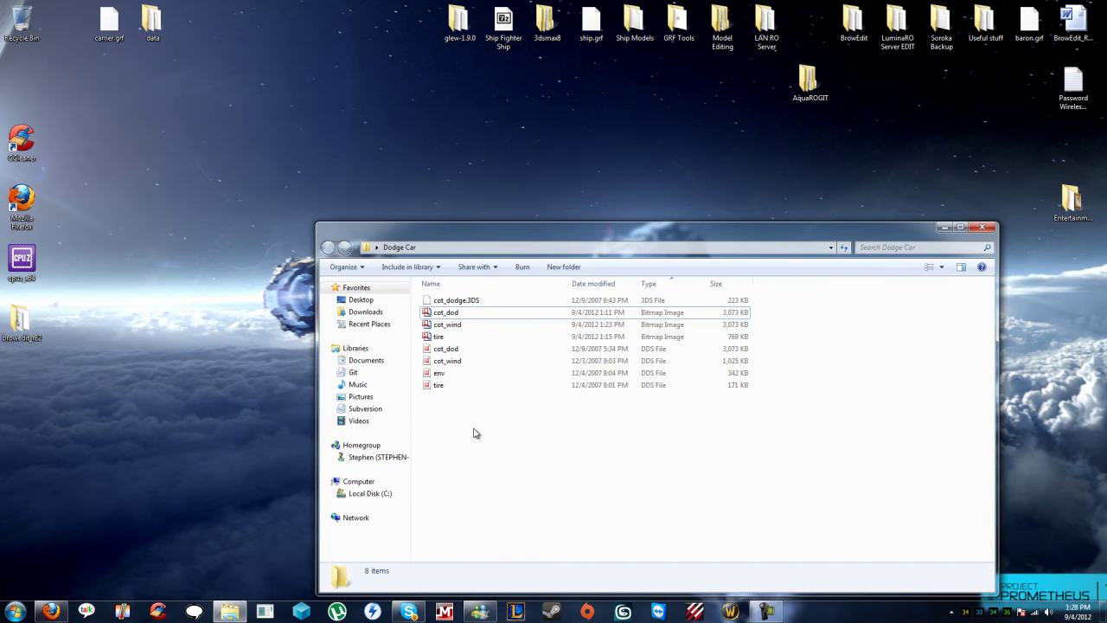
Step: Compare the DDS texture files with the bitmap image files in the Dodge Car folder
{"action": "left_click_drag", "start_coordinate": [810, 416], "coordinate": [418, 342]}
{"action": "left_click", "coordinate": [909, 442]}
{"action": "left_click_drag", "start_coordinate": [797, 424], "coordinate": [426, 345]}
{"action": "left_click_drag", "start_coordinate": [781, 311], "coordinate": [682, 341]}
{"action": "left_click", "coordinate": [845, 398]}
Step: Switch to Firefox, go back to Online-Convert's BMP conversion form and review the supported source formats
{"action": "left_click", "coordinate": [49, 617]}
{"action": "left_click", "coordinate": [49, 611]}
{"action": "left_click", "coordinate": [123, 9]}
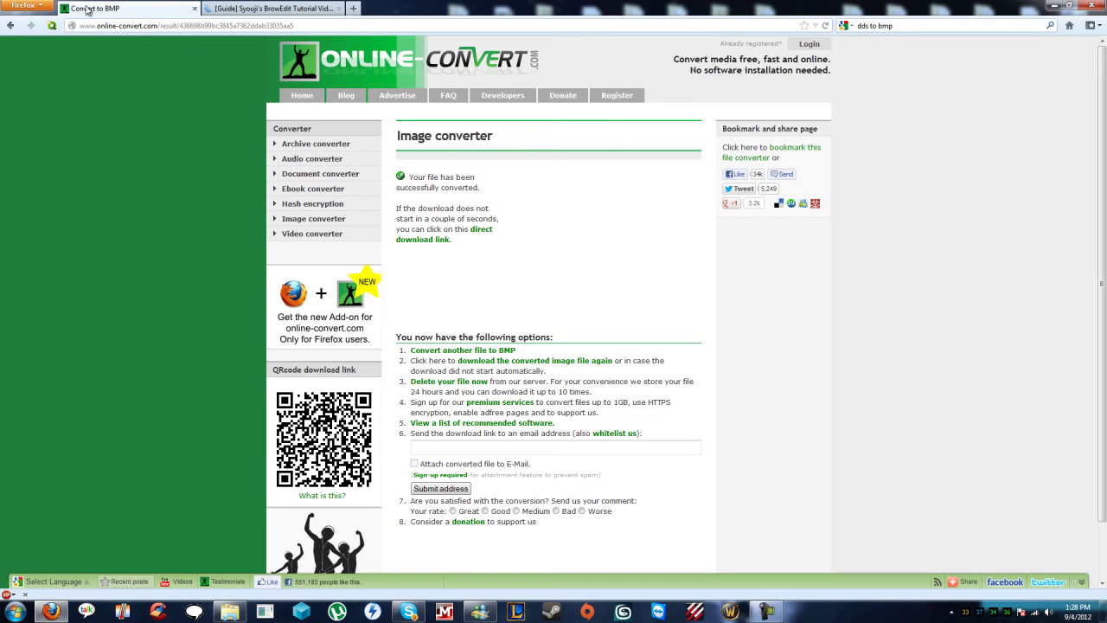
{"action": "left_click", "coordinate": [11, 27]}
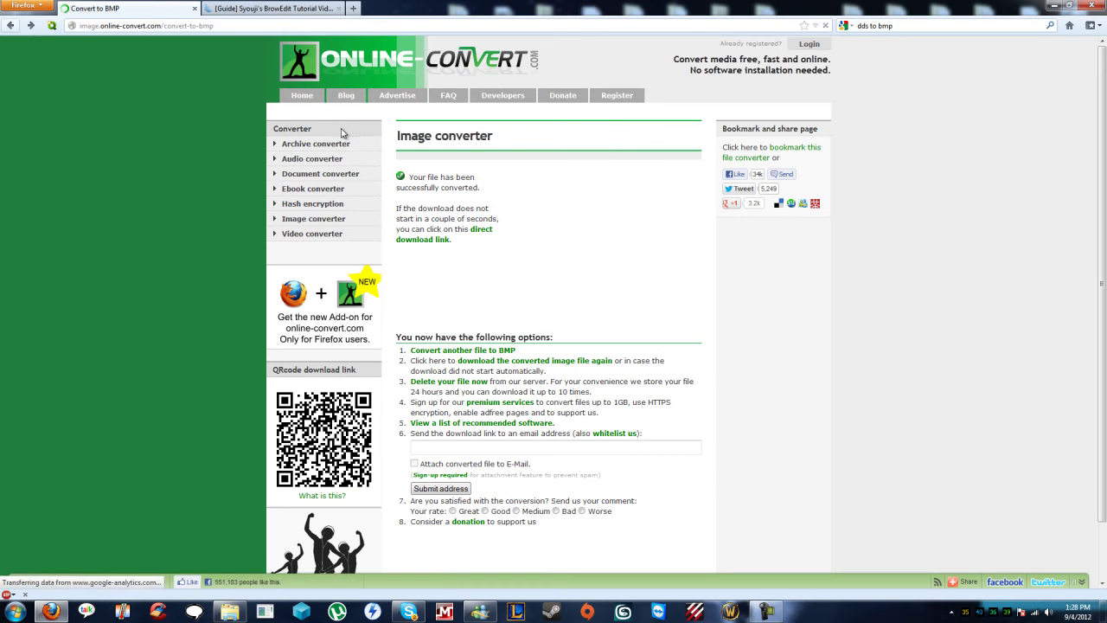
{"action": "scroll", "coordinate": [753, 432], "scroll_direction": "down", "scroll_amount": 5}
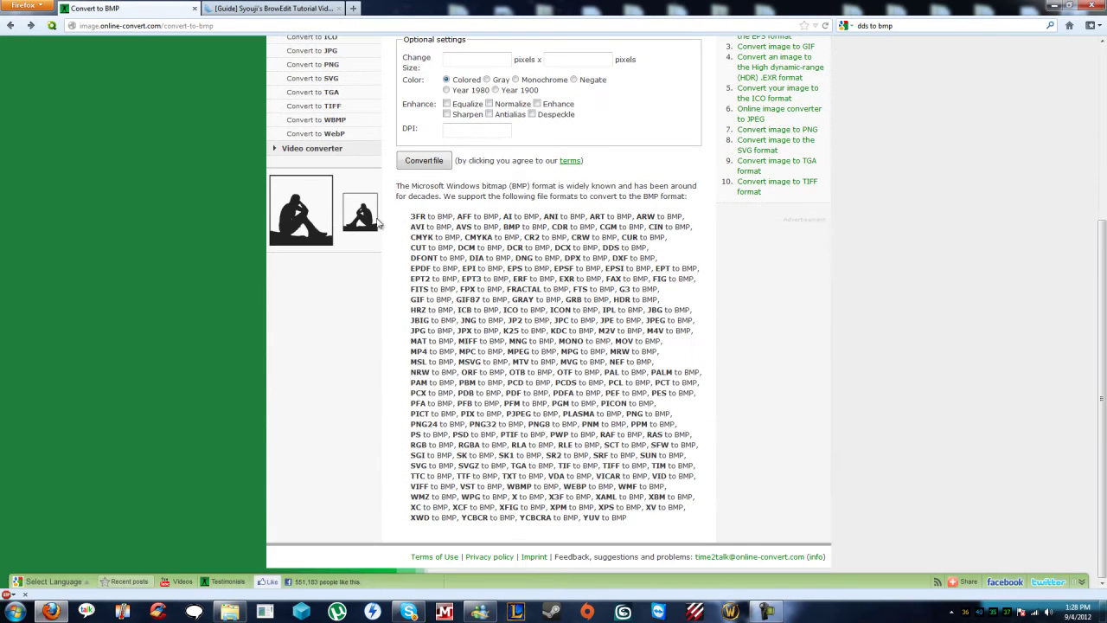
{"action": "left_click_drag", "start_coordinate": [409, 216], "coordinate": [678, 526]}
{"action": "left_click", "coordinate": [779, 402]}
Step: Choose the env DDS file from the Dodge Car folder as the image to convert to BMP
{"action": "scroll", "coordinate": [436, 192], "scroll_direction": "up", "scroll_amount": 3}
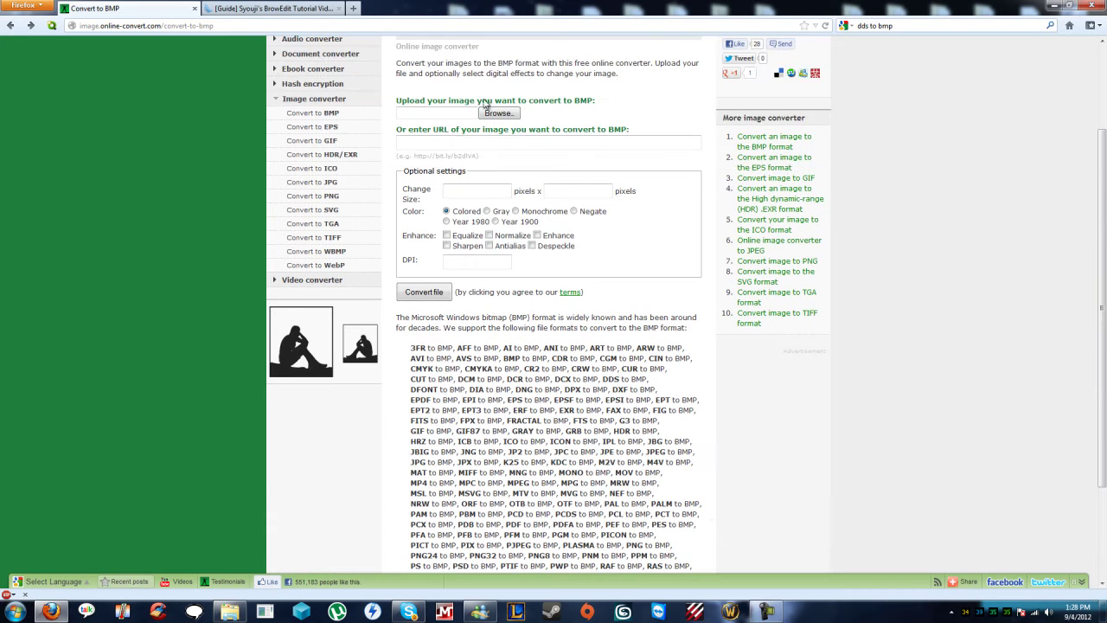
{"action": "scroll", "coordinate": [485, 118], "scroll_direction": "up", "scroll_amount": 2}
{"action": "left_click", "coordinate": [505, 180]}
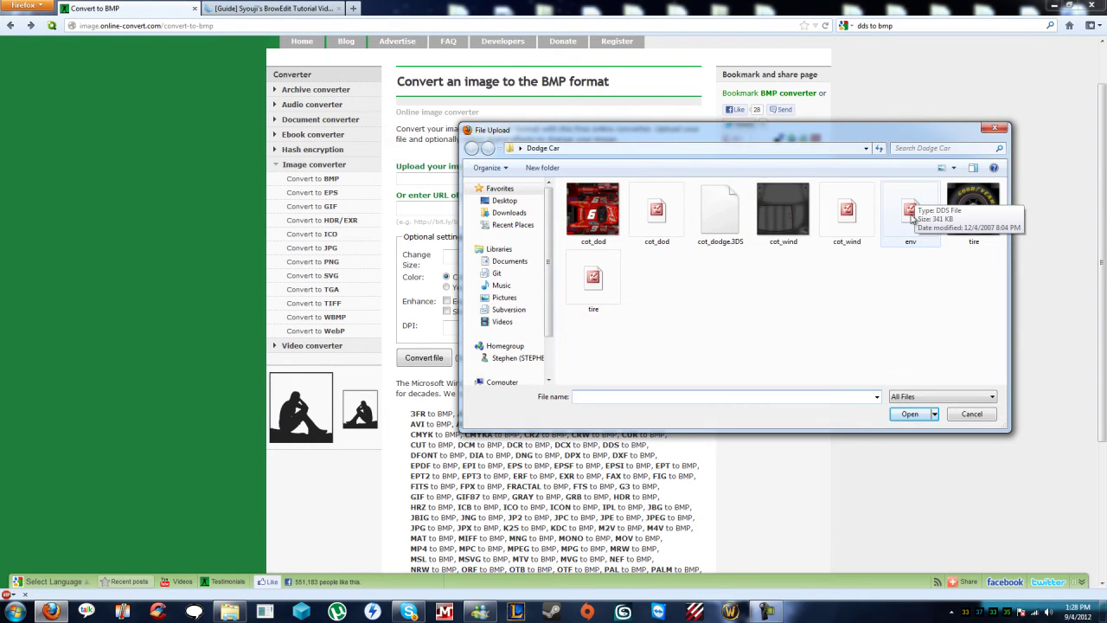
{"action": "double_click", "coordinate": [911, 215]}
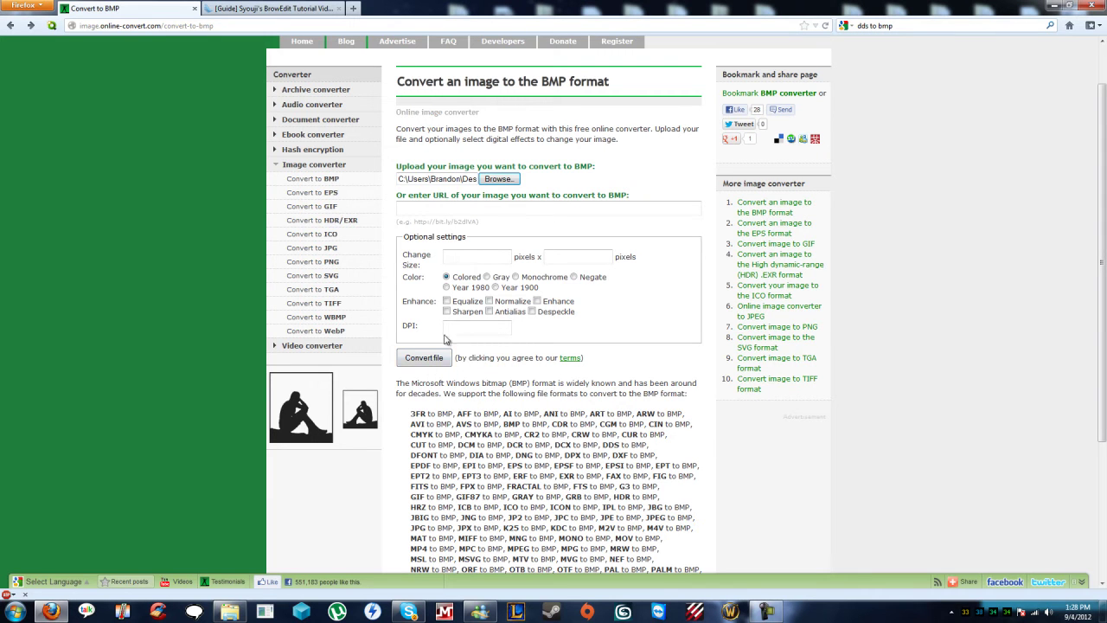
Step: Check the upload label and page heading that state BMP as the target format
{"action": "left_click_drag", "start_coordinate": [546, 167], "coordinate": [592, 166]}
{"action": "left_click", "coordinate": [636, 172]}
{"action": "left_click_drag", "start_coordinate": [447, 82], "coordinate": [599, 82]}
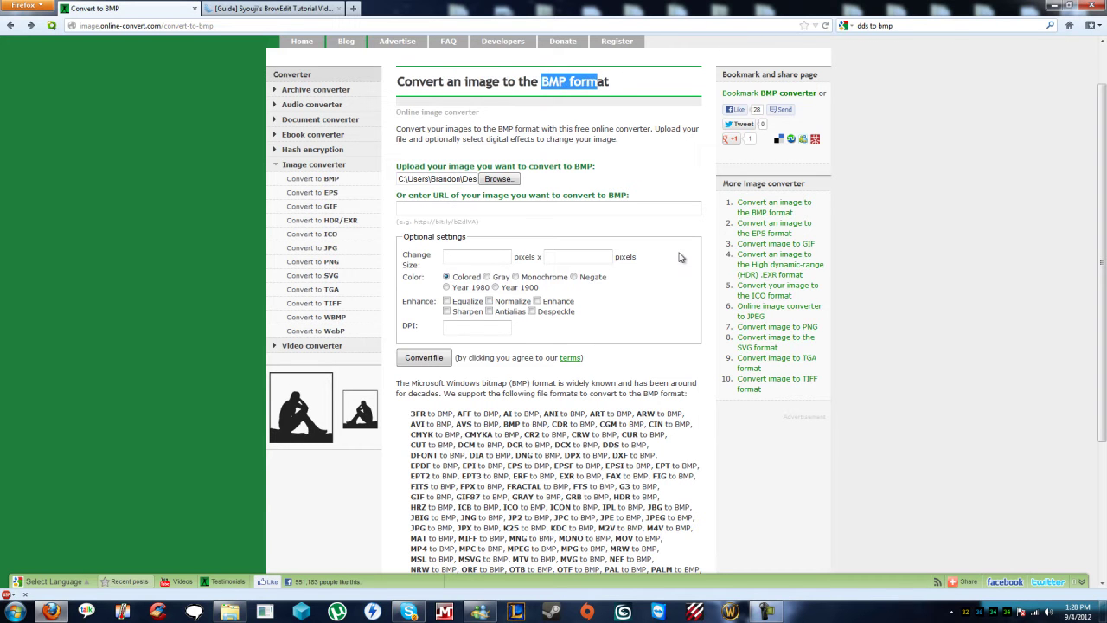
{"action": "left_click", "coordinate": [849, 133]}
Step: Return to the Dodge Car folder, point out its DDS files and move the window higher on the desktop
{"action": "left_click", "coordinate": [1052, 5]}
{"action": "left_click_drag", "start_coordinate": [485, 435], "coordinate": [441, 347]}
{"action": "left_click", "coordinate": [649, 440]}
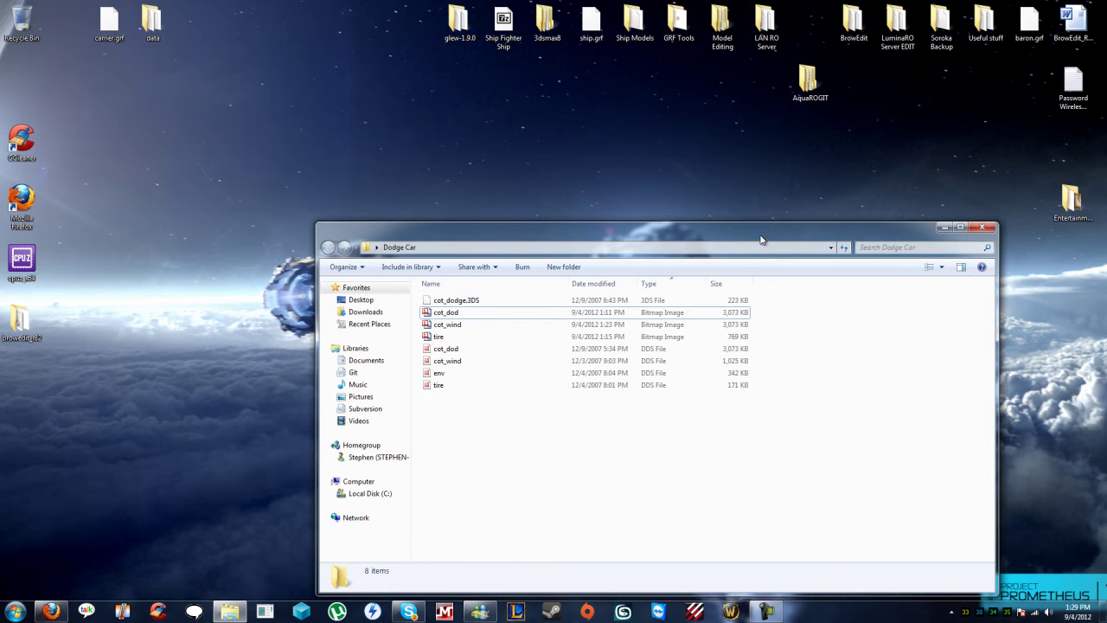
{"action": "left_click_drag", "start_coordinate": [761, 241], "coordinate": [710, 141]}
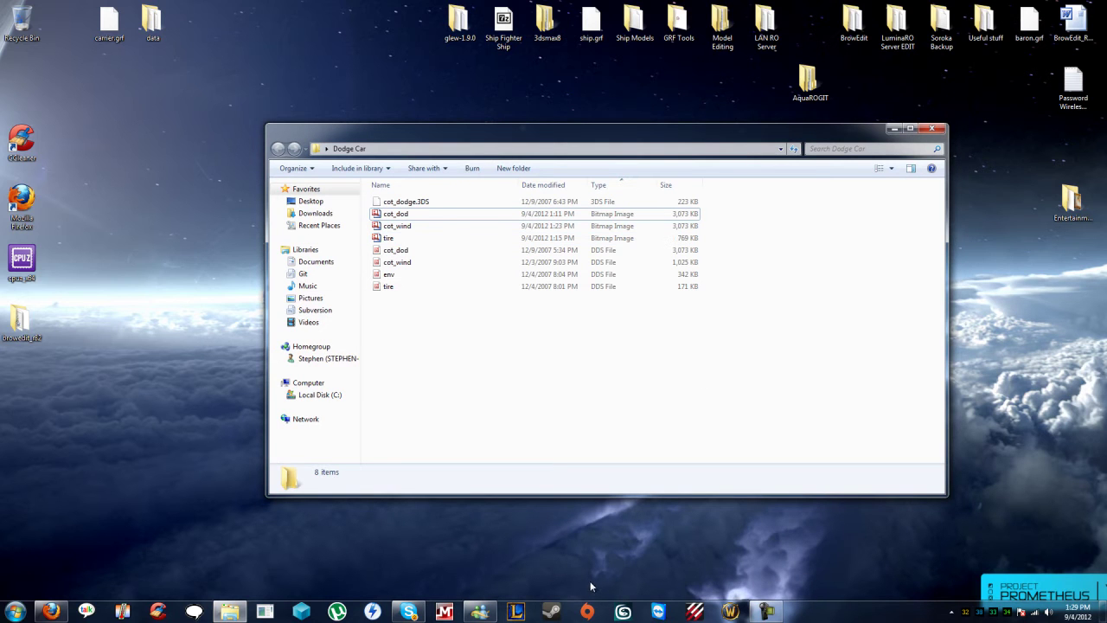
Step: Switch to 3ds Max 8, start a file import and browse to the Dodge Car folder on the desktop
{"action": "left_click", "coordinate": [623, 612]}
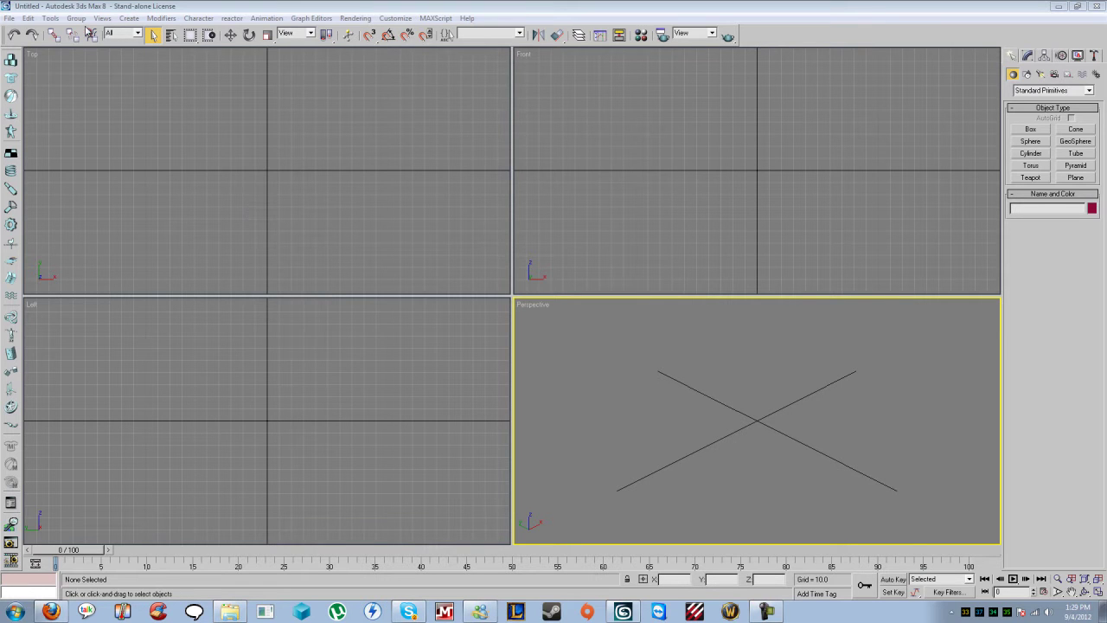
{"action": "left_click", "coordinate": [10, 18]}
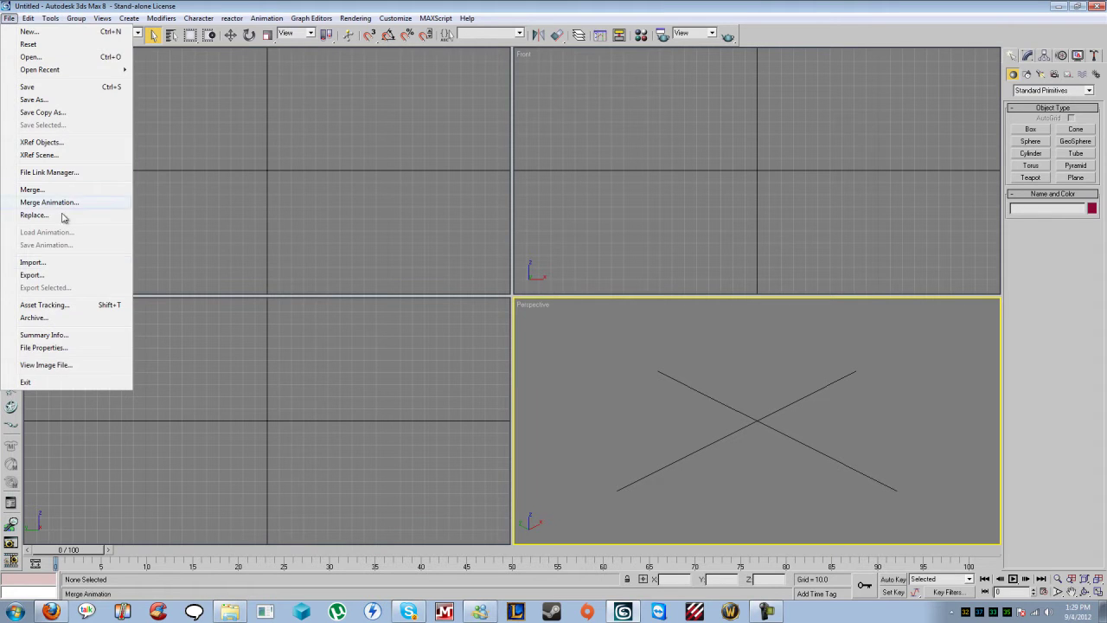
{"action": "left_click", "coordinate": [33, 262]}
{"action": "left_click", "coordinate": [97, 51]}
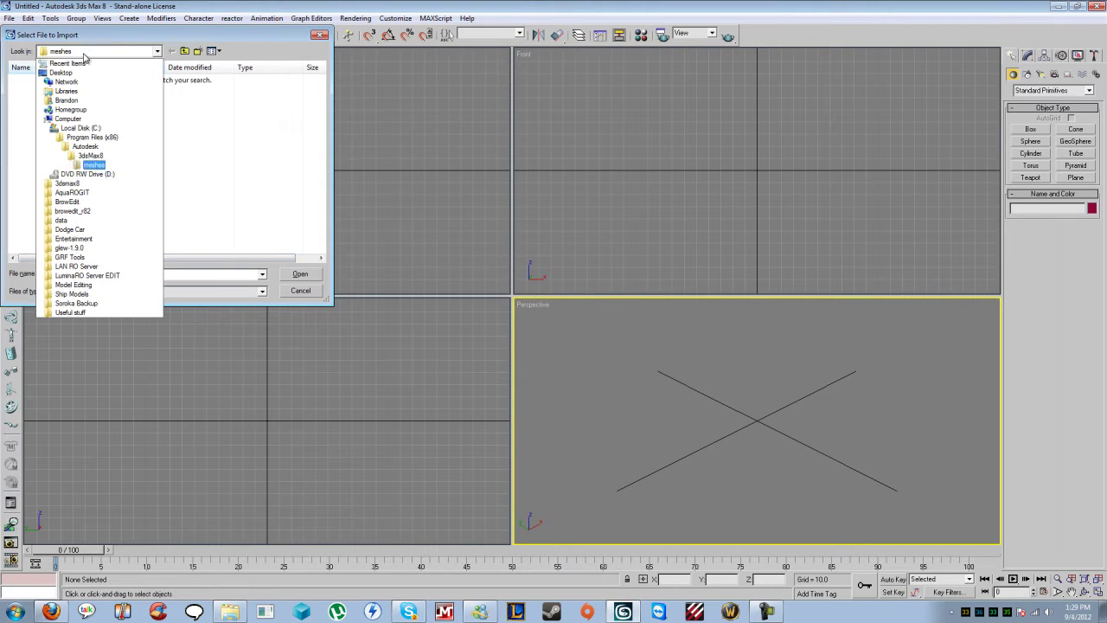
{"action": "left_click", "coordinate": [78, 66]}
{"action": "left_click", "coordinate": [282, 198]}
{"action": "key", "text": "d"}
{"action": "key", "text": "o"}
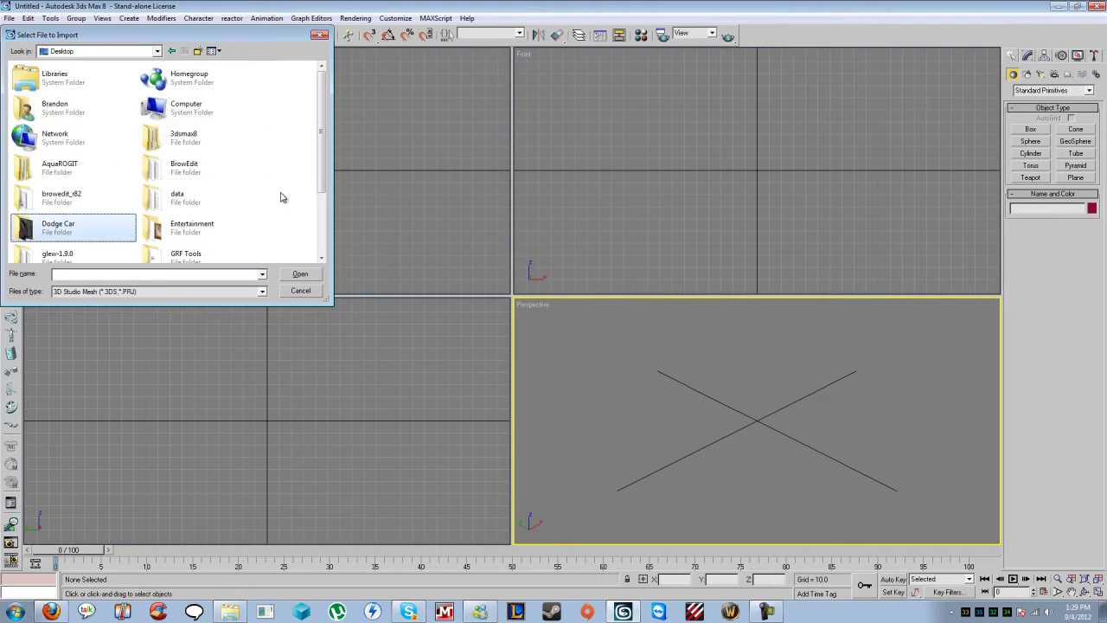
{"action": "double_click", "coordinate": [55, 230]}
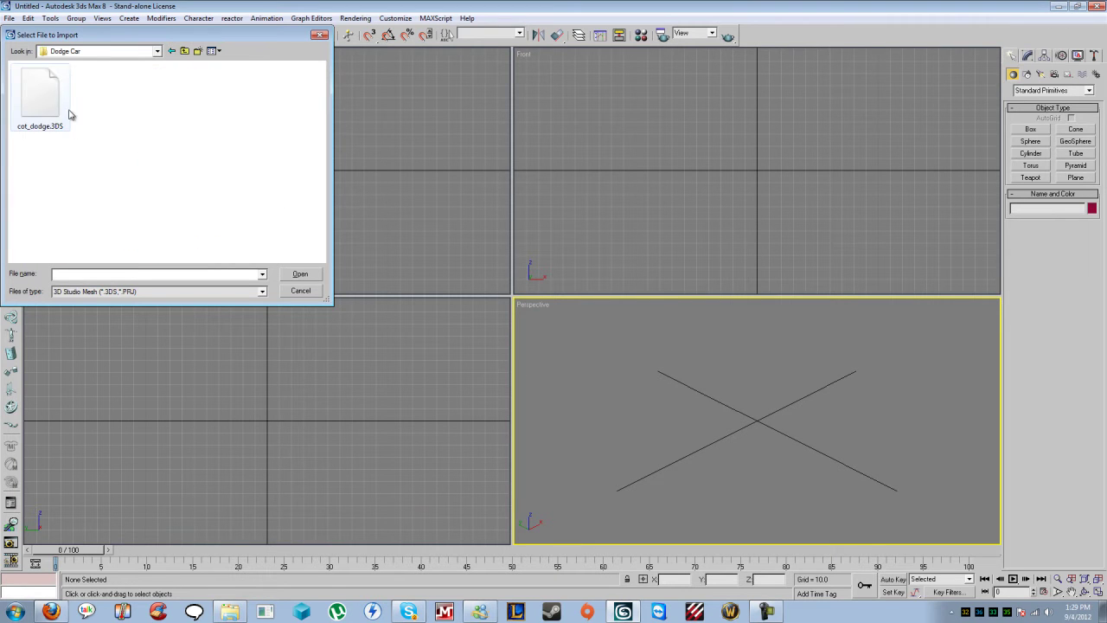
Step: Import cot_dodge.3DS as a 3D Studio Mesh, merging its objects with the current scene and converting units
{"action": "left_click", "coordinate": [110, 292]}
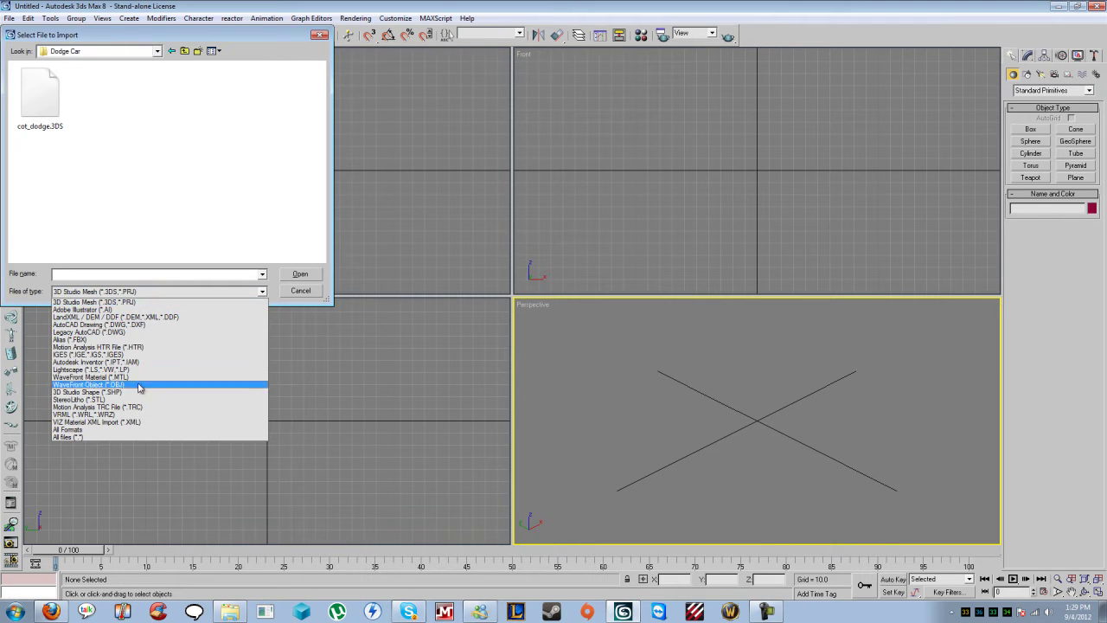
{"action": "left_click", "coordinate": [122, 303]}
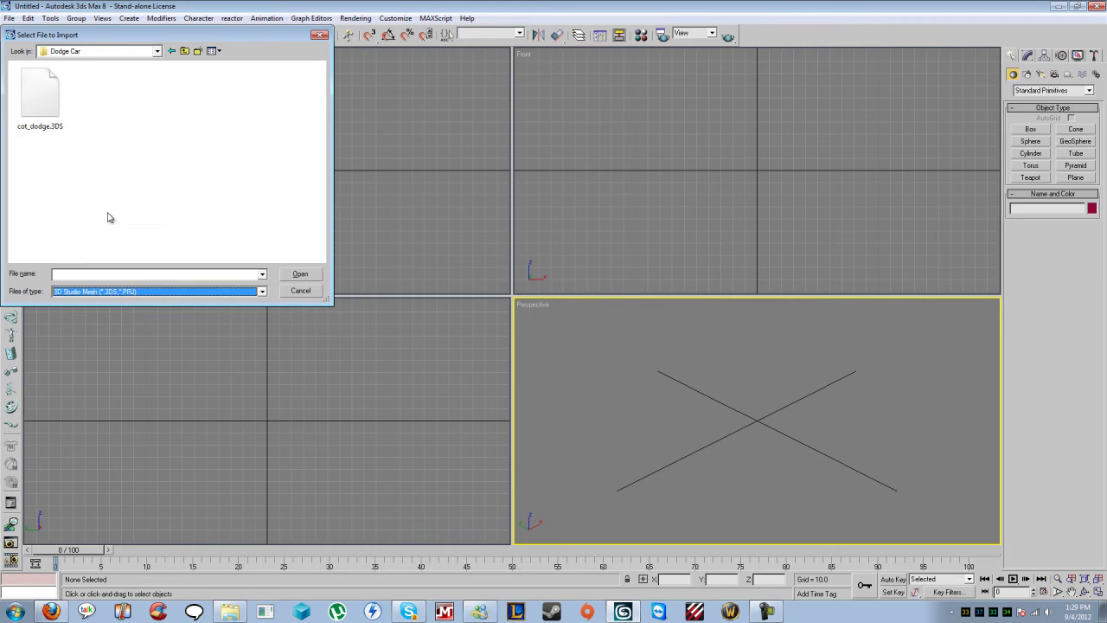
{"action": "double_click", "coordinate": [36, 101]}
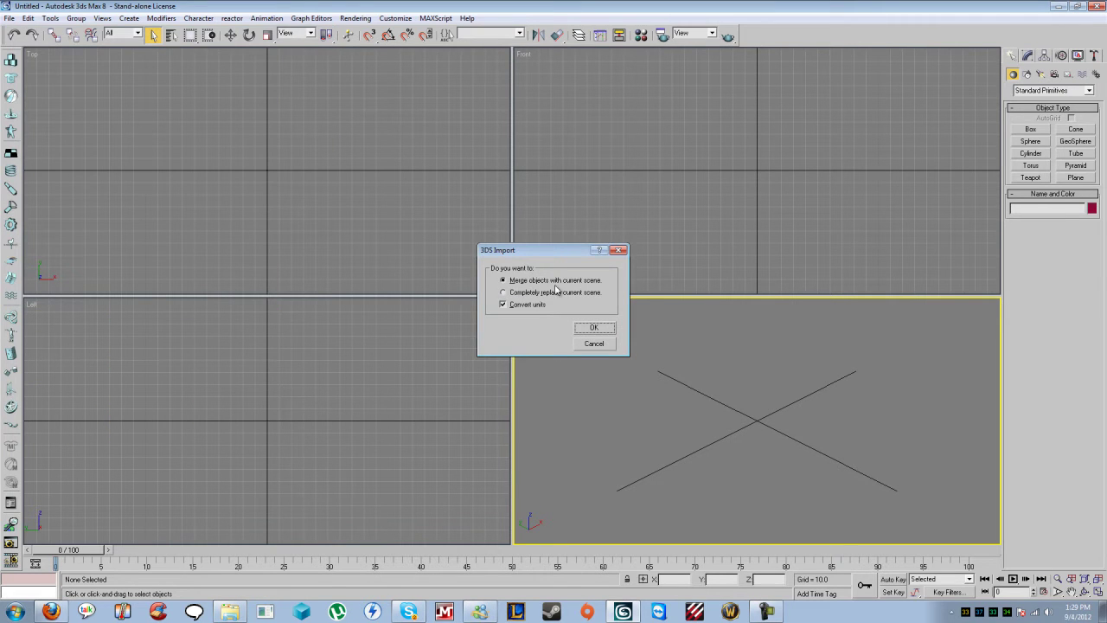
{"action": "left_click", "coordinate": [593, 327]}
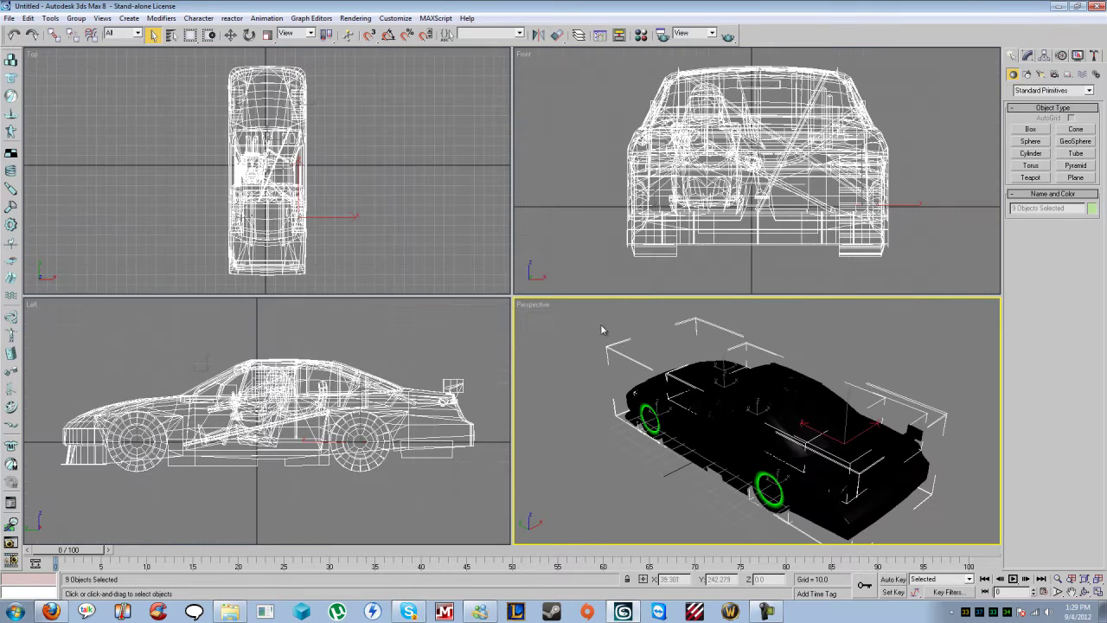
Step: Inspect the imported car from several angles and distances in the Perspective viewport
{"action": "middle_click_drag", "start_coordinate": [889, 352], "coordinate": [871, 349]}
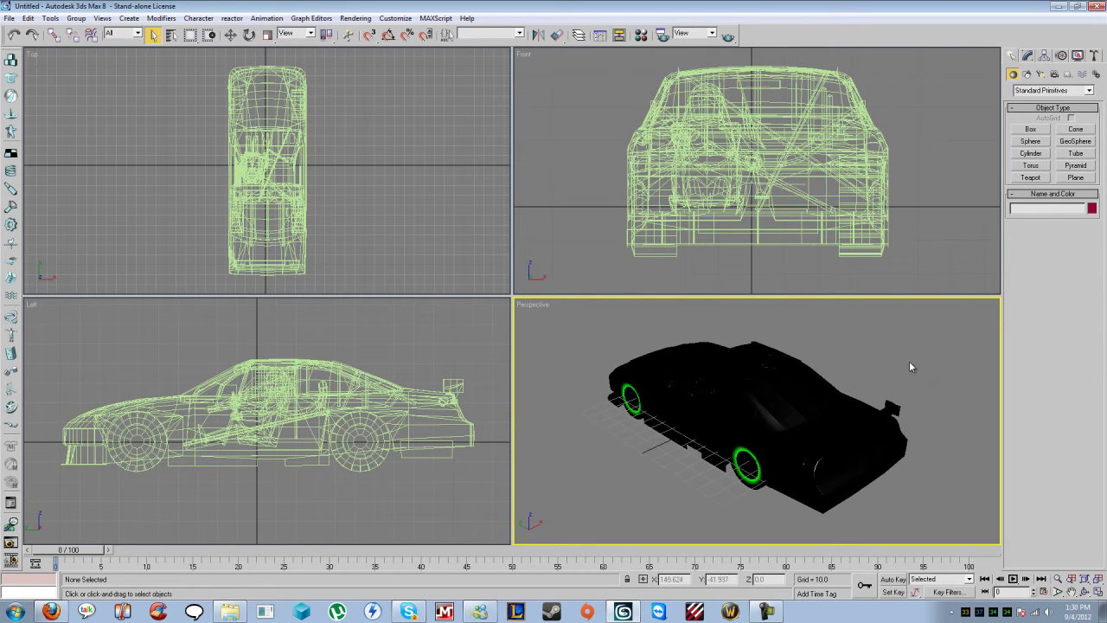
{"action": "middle_click_drag", "start_coordinate": [904, 350], "coordinate": [823, 305]}
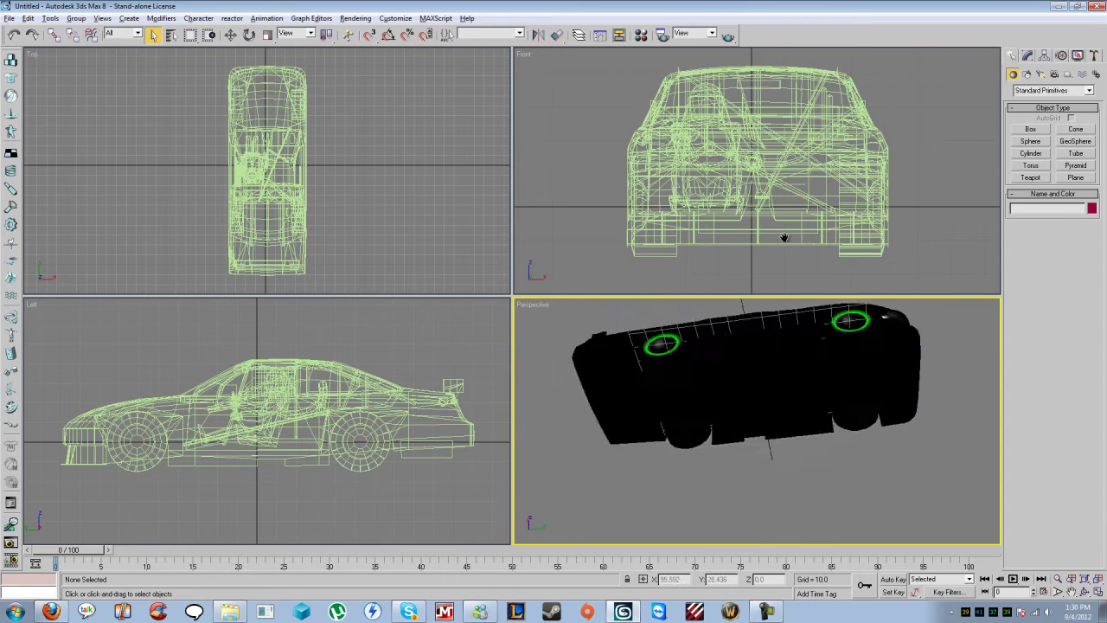
{"action": "middle_click_drag", "start_coordinate": [793, 228], "coordinate": [793, 314], "text": "alt"}
{"action": "scroll", "coordinate": [776, 400], "scroll_direction": "up", "scroll_amount": 5}
{"action": "scroll", "coordinate": [791, 396], "scroll_direction": "down", "scroll_amount": 7}
{"action": "middle_click_drag", "start_coordinate": [796, 353], "coordinate": [1016, 350], "text": "alt"}
{"action": "middle_click_drag", "start_coordinate": [801, 354], "coordinate": [876, 391], "text": "alt"}
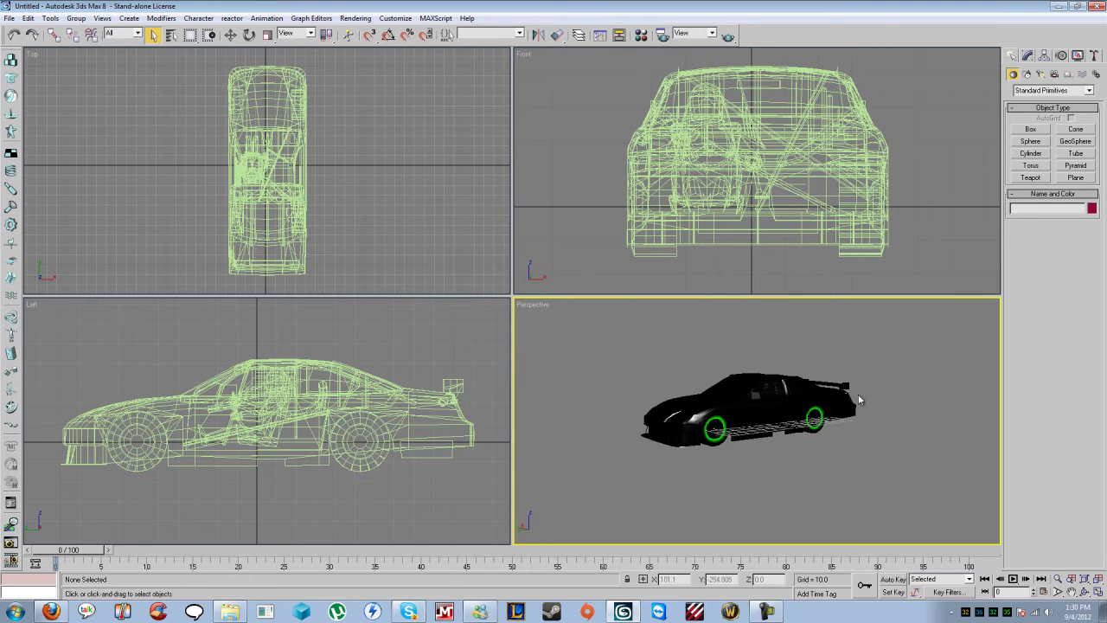
{"action": "scroll", "coordinate": [869, 386], "scroll_direction": "up", "scroll_amount": 4}
{"action": "middle_click_drag", "start_coordinate": [896, 449], "coordinate": [928, 447], "text": "alt"}
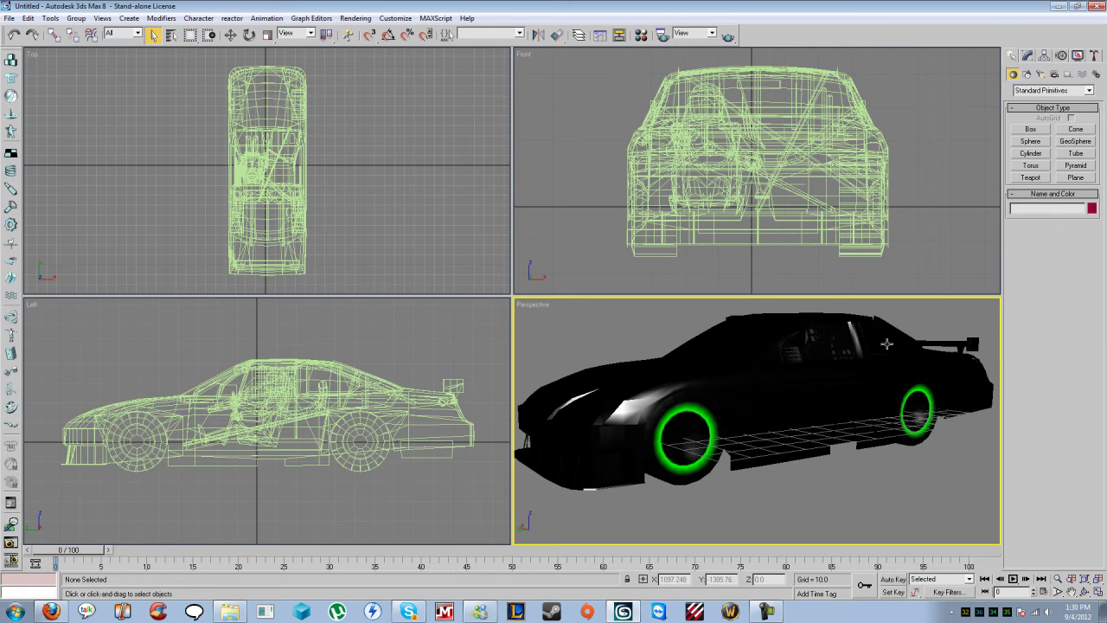
Step: Open the Material Editor and load cot_dod.bmp from the Dodge Car desktop folder as the first material's diffuse bitmap
{"action": "key", "text": "m"}
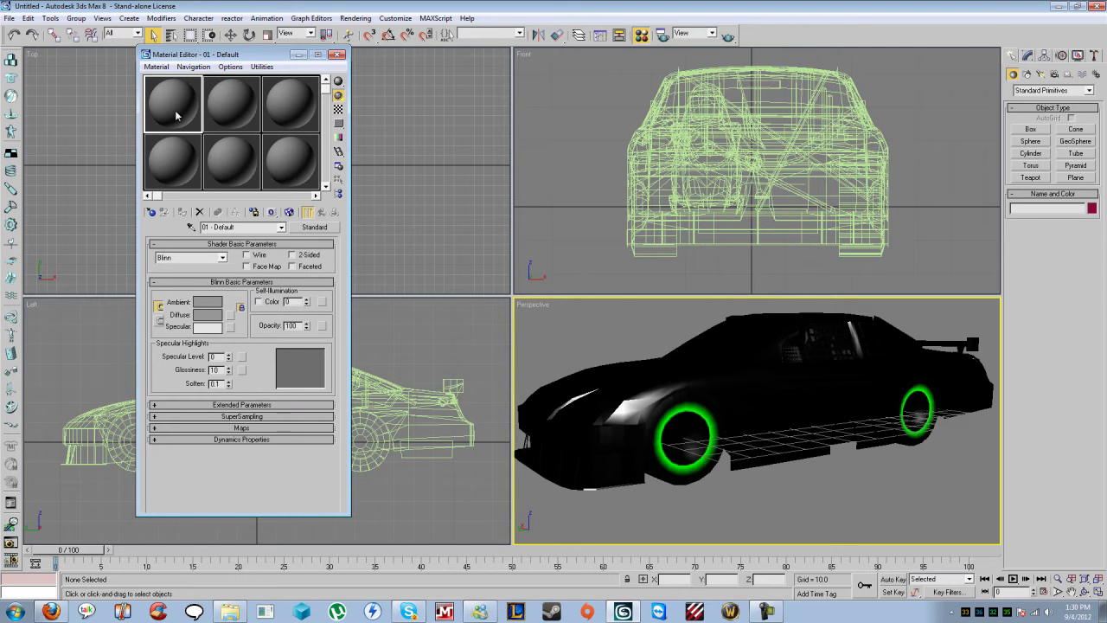
{"action": "left_click", "coordinate": [230, 316]}
{"action": "left_click", "coordinate": [361, 94]}
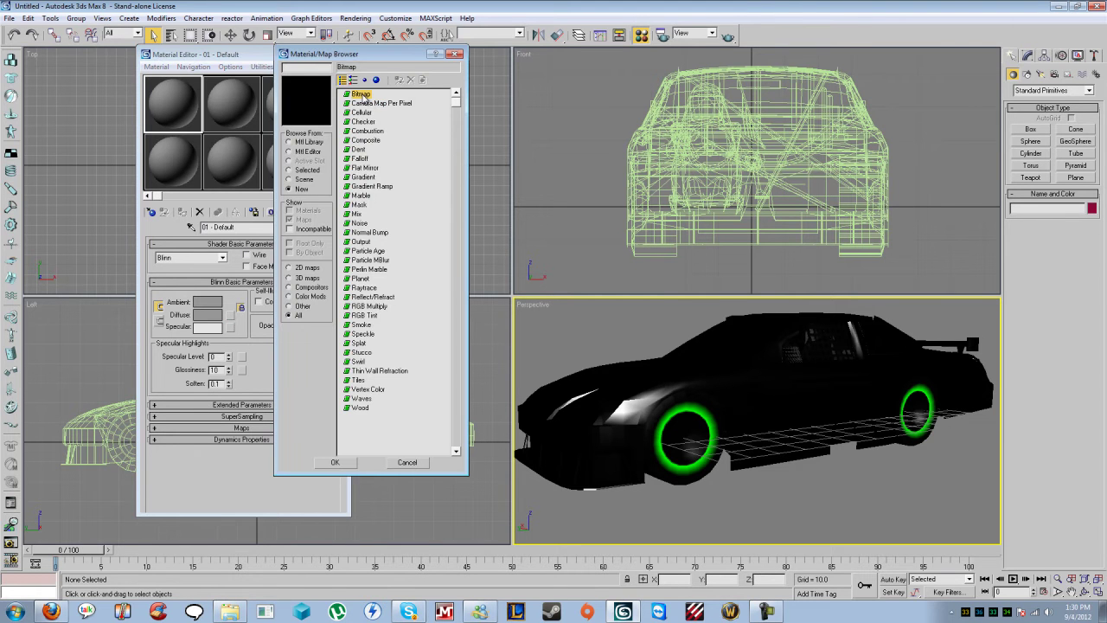
{"action": "double_click", "coordinate": [360, 94]}
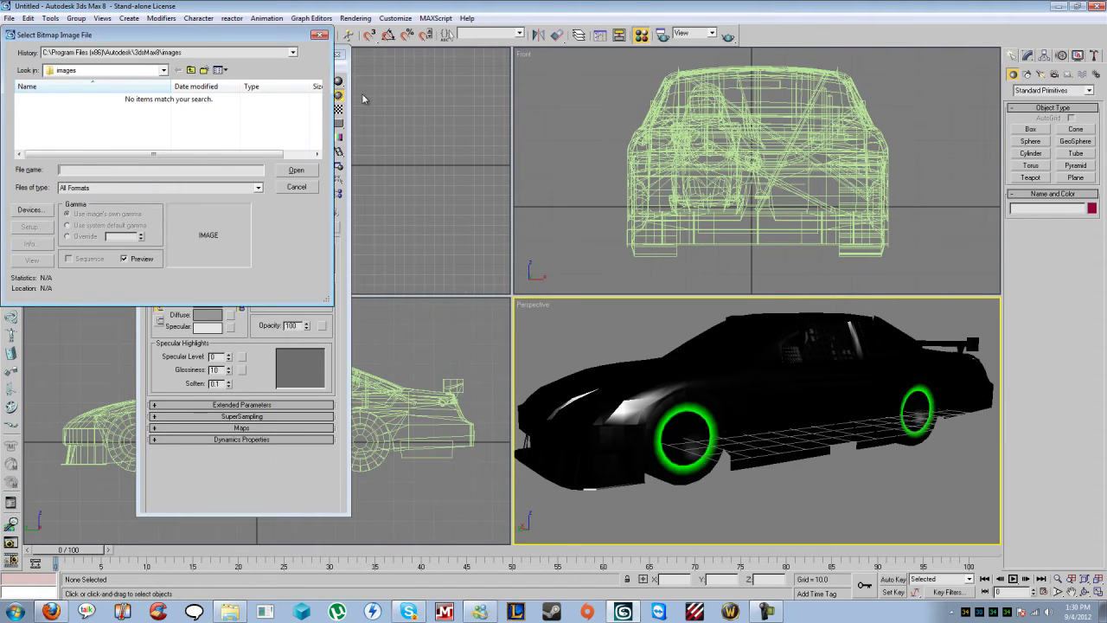
{"action": "left_click", "coordinate": [147, 72]}
{"action": "left_click", "coordinate": [70, 82]}
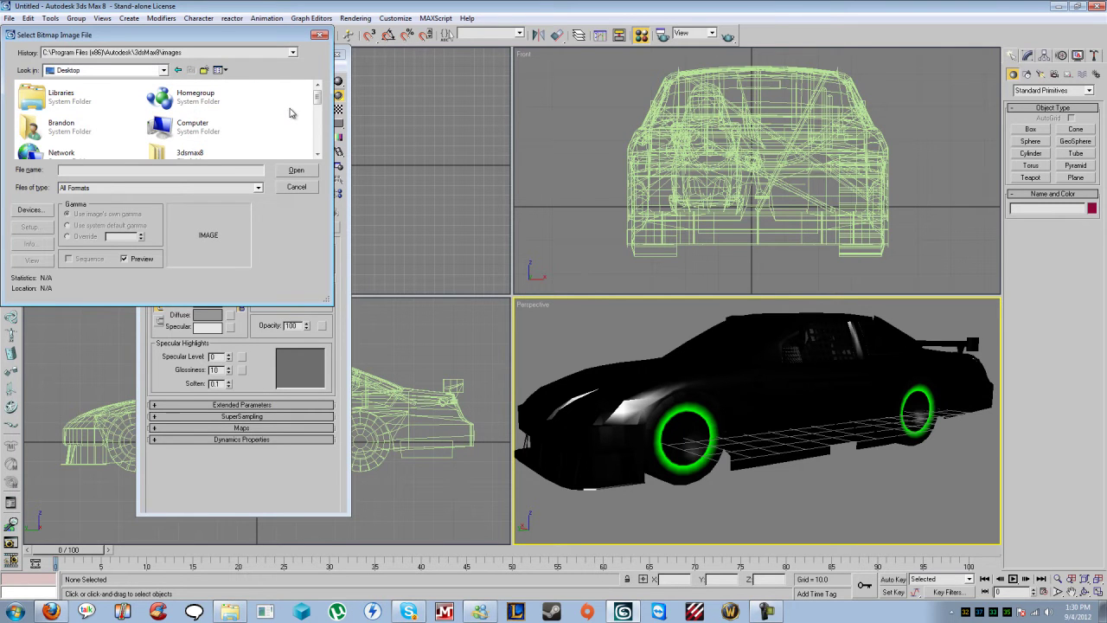
{"action": "scroll", "coordinate": [292, 110], "scroll_direction": "down", "scroll_amount": 3}
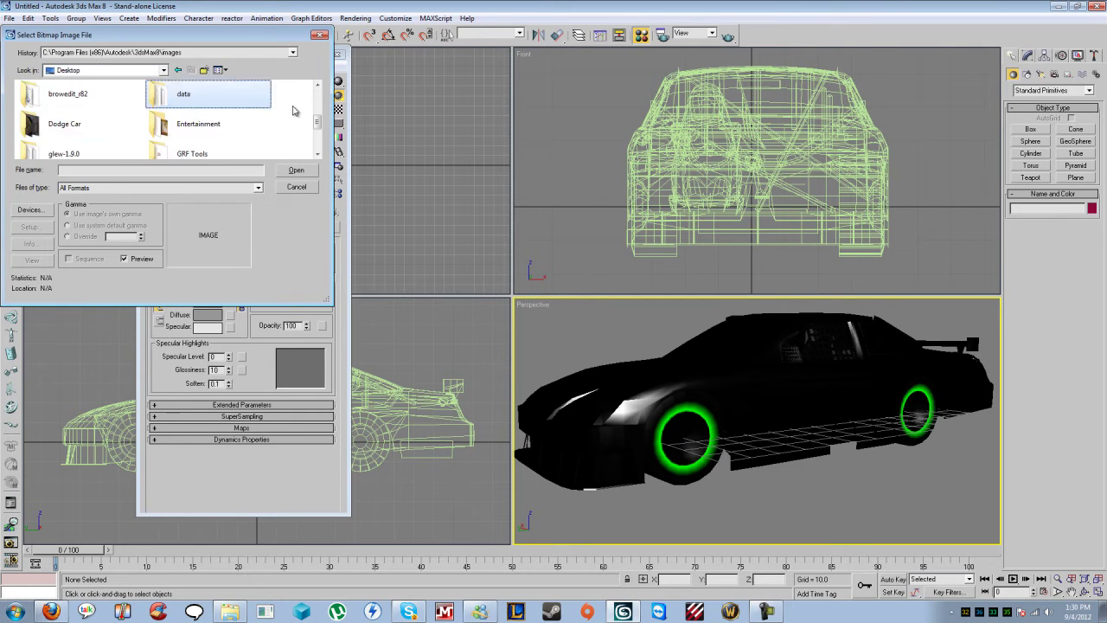
{"action": "double_click", "coordinate": [78, 115]}
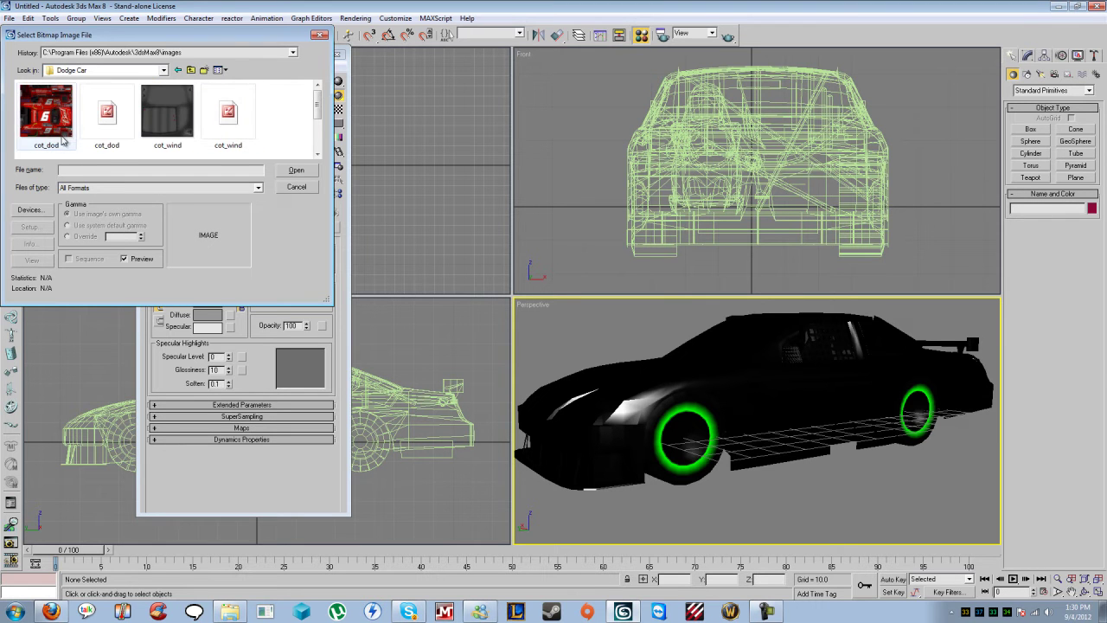
{"action": "double_click", "coordinate": [46, 110]}
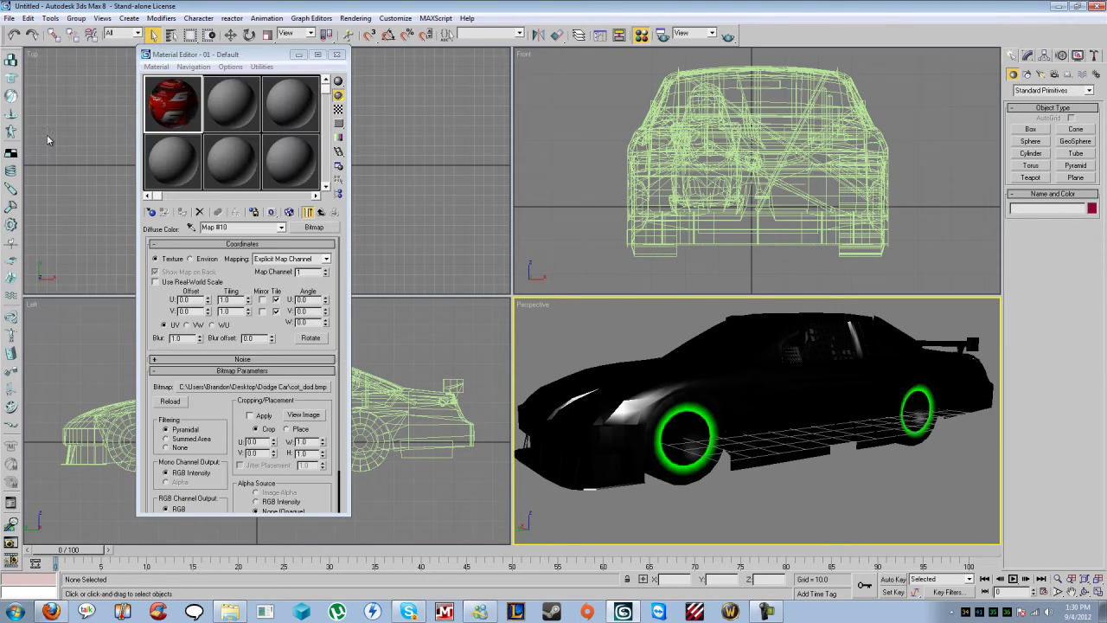
Step: Turn on viewport display for the cot_dod map and apply its material to the car's body
{"action": "left_click", "coordinate": [289, 213]}
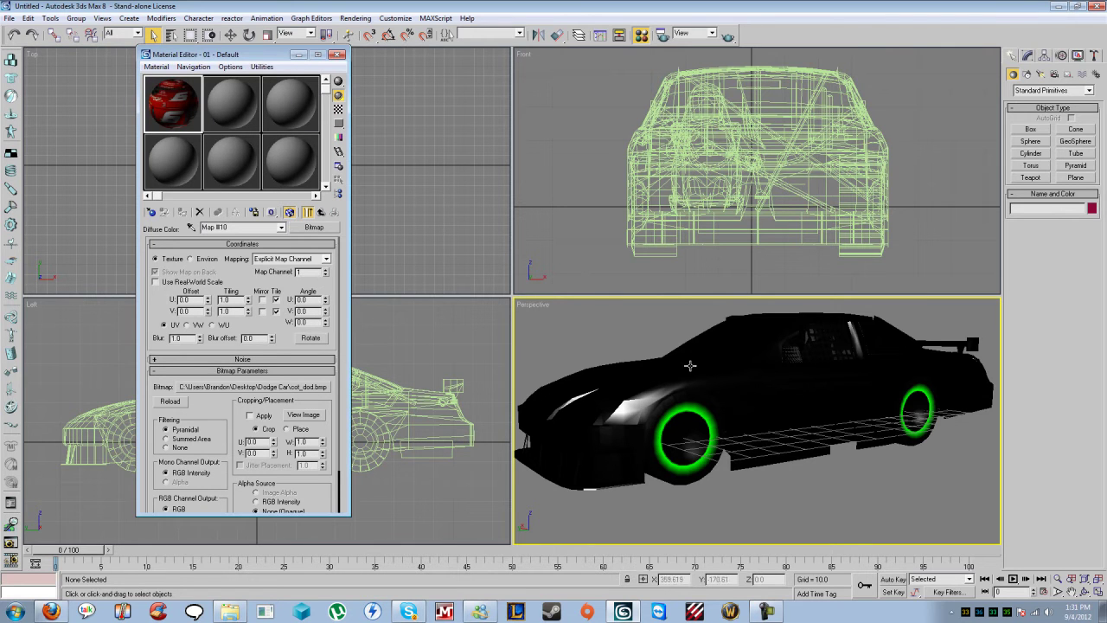
{"action": "left_click", "coordinate": [746, 396]}
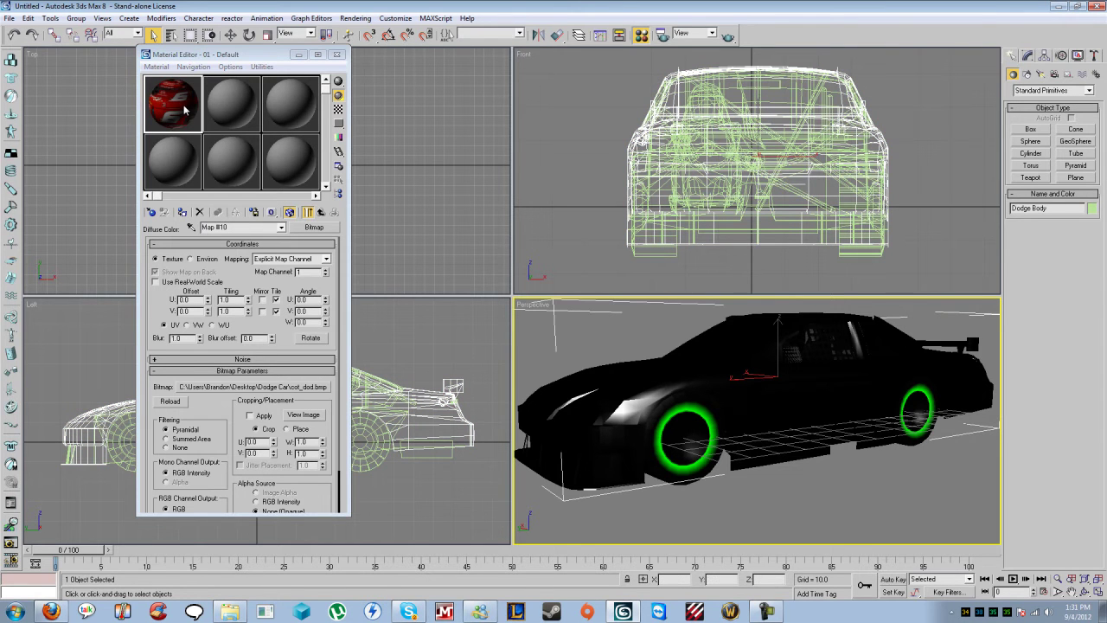
{"action": "left_click_drag", "start_coordinate": [157, 130], "coordinate": [731, 402]}
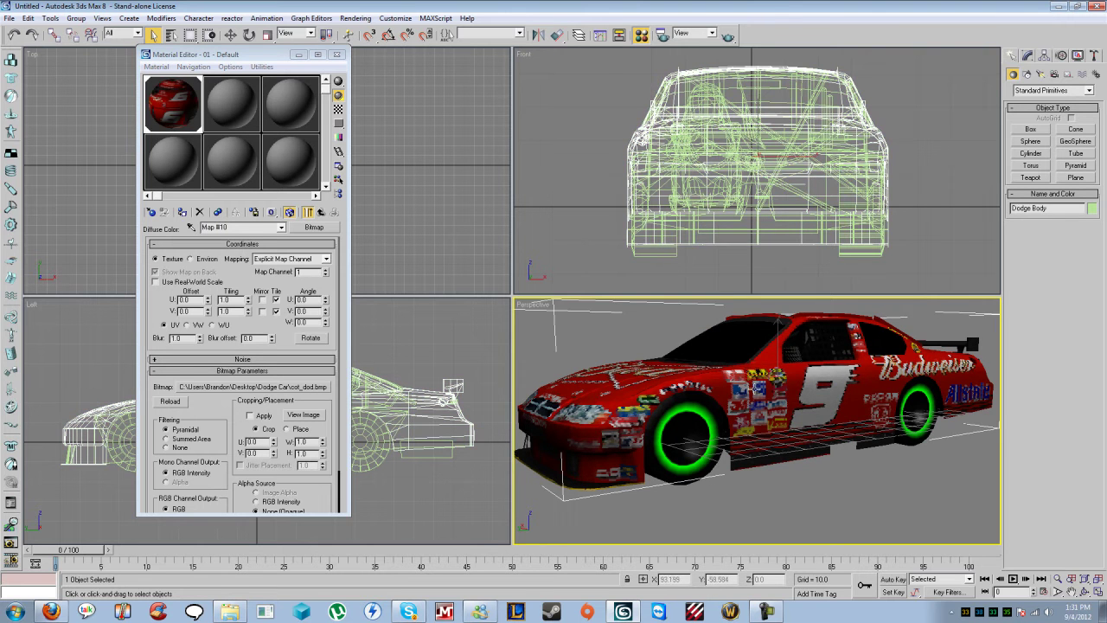
Step: Examine the textured body and check whether the front wheel, windows and body are separate objects
{"action": "mouse_move", "coordinate": [788, 436]}
{"action": "middle_mouse_down", "text": "alt"}
{"action": "mouse_move", "coordinate": [813, 460]}
{"action": "mouse_move", "coordinate": [783, 456]}
{"action": "middle_mouse_up", "text": "alt"}
{"action": "scroll", "coordinate": [787, 457], "scroll_direction": "down", "scroll_amount": 4}
{"action": "scroll", "coordinate": [800, 459], "scroll_direction": "up", "scroll_amount": 2}
{"action": "left_click", "coordinate": [707, 447]}
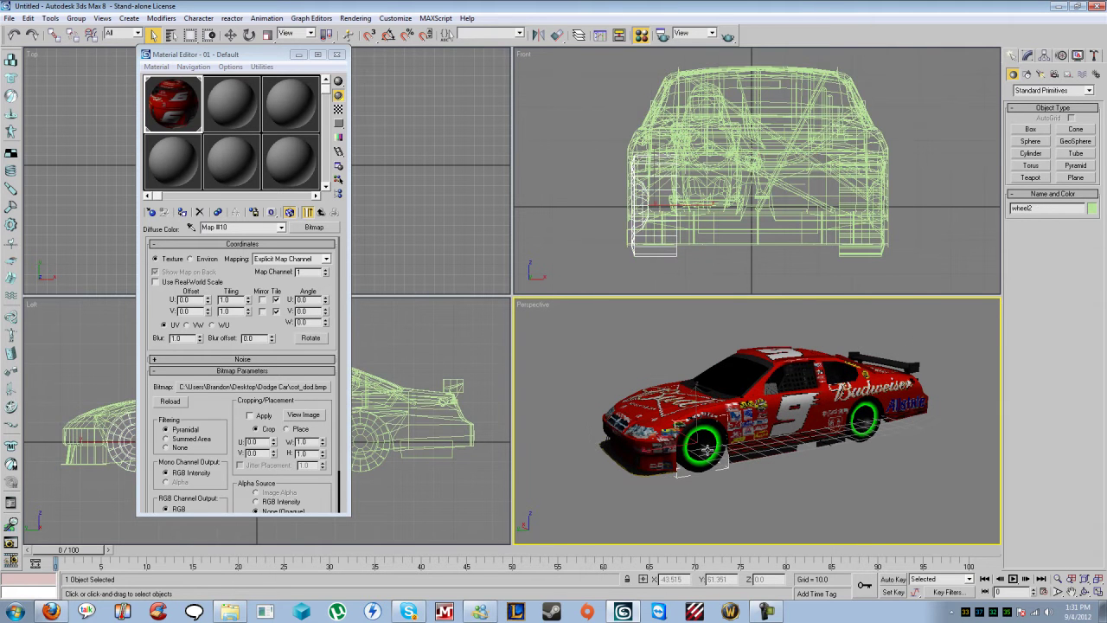
{"action": "left_click", "coordinate": [732, 372]}
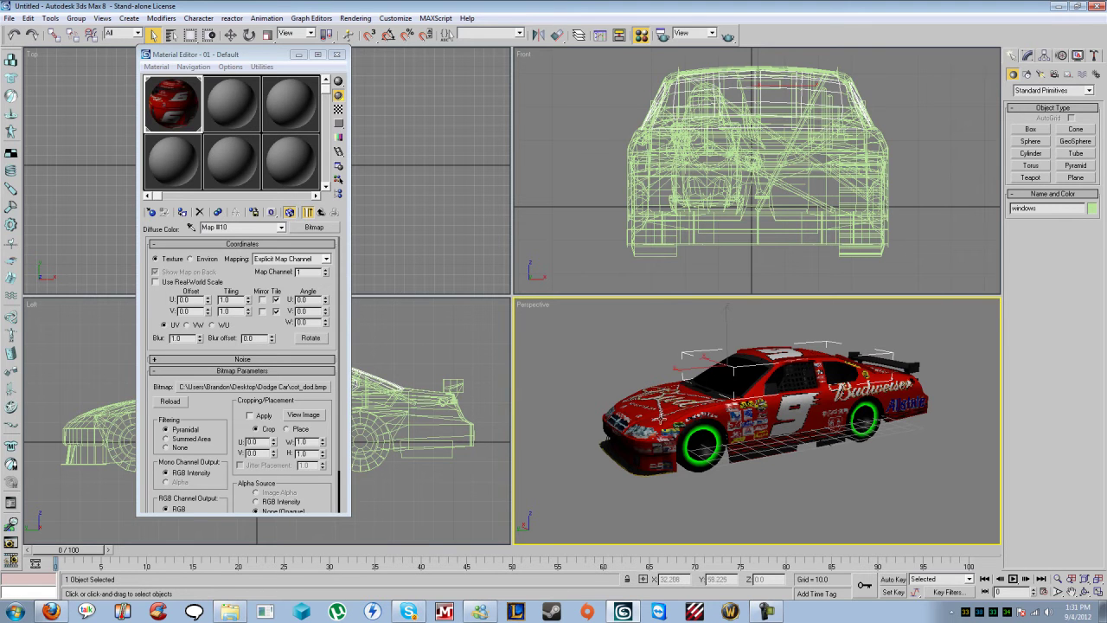
{"action": "left_click", "coordinate": [660, 417]}
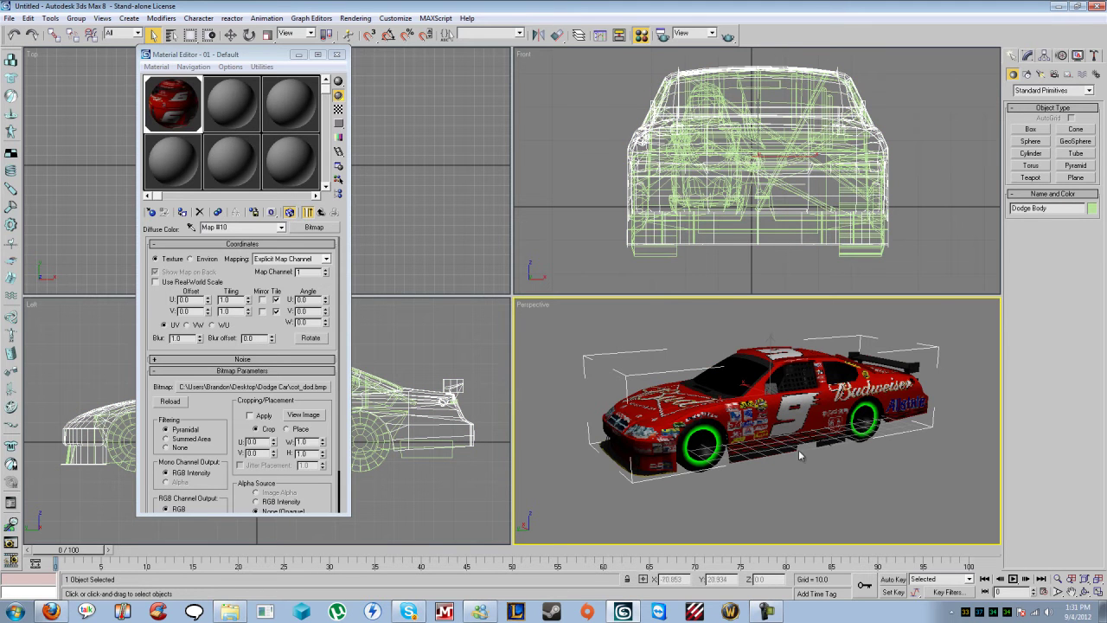
{"action": "scroll", "coordinate": [799, 448], "scroll_direction": "up", "scroll_amount": 3}
{"action": "middle_click_drag", "start_coordinate": [802, 461], "coordinate": [762, 450], "text": "alt"}
Step: Load tire.bmp as the diffuse bitmap of the second material
{"action": "left_click", "coordinate": [237, 101]}
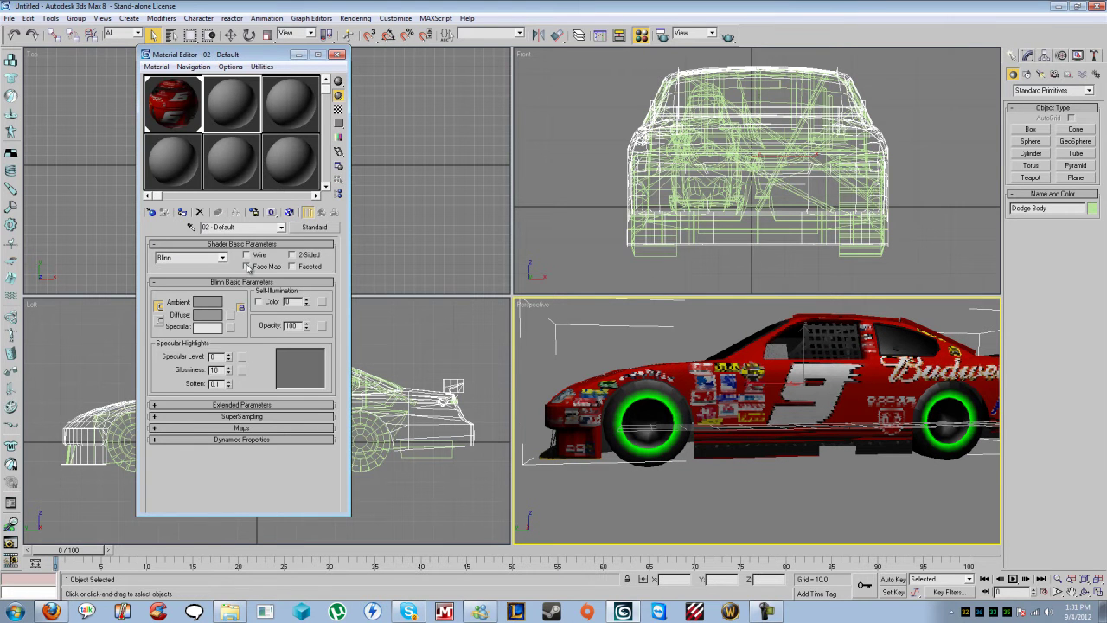
{"action": "left_click", "coordinate": [231, 315]}
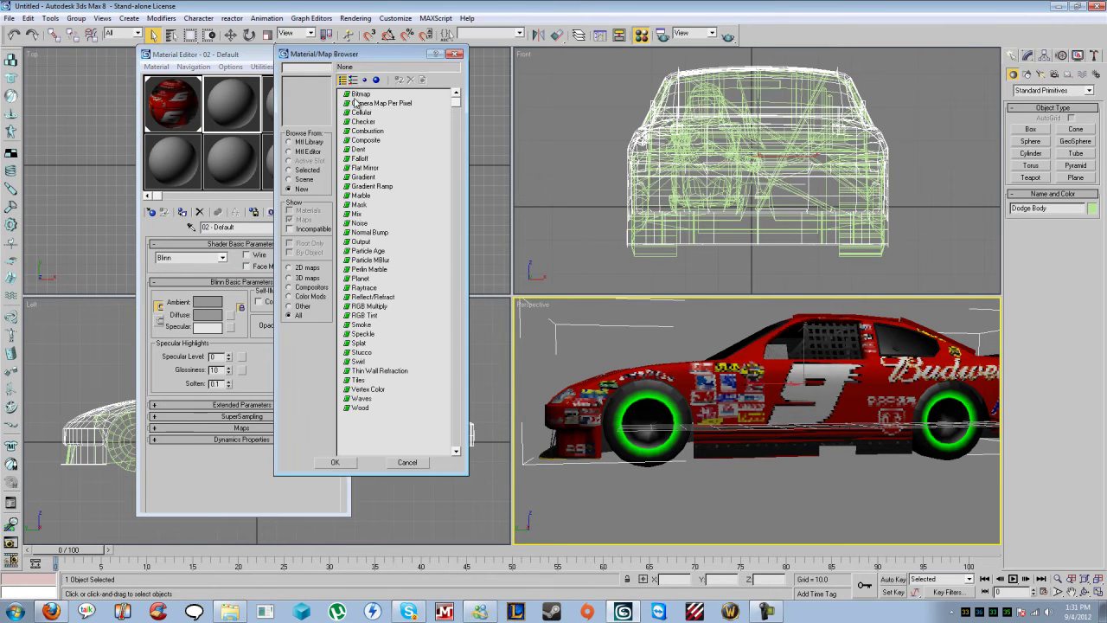
{"action": "double_click", "coordinate": [358, 94]}
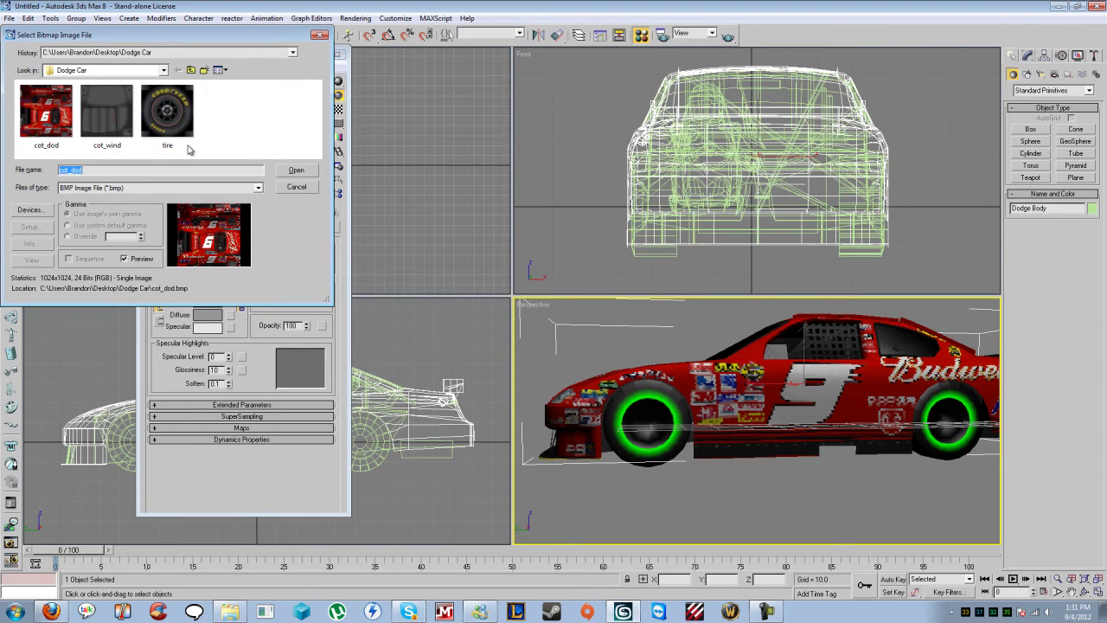
{"action": "left_click", "coordinate": [144, 152]}
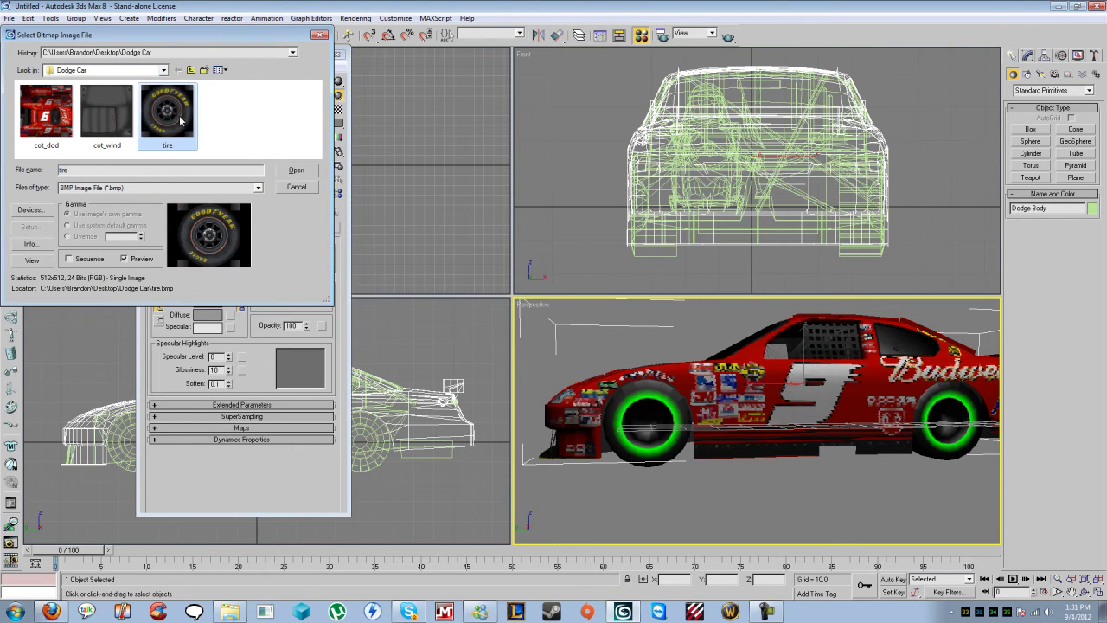
{"action": "double_click", "coordinate": [176, 119]}
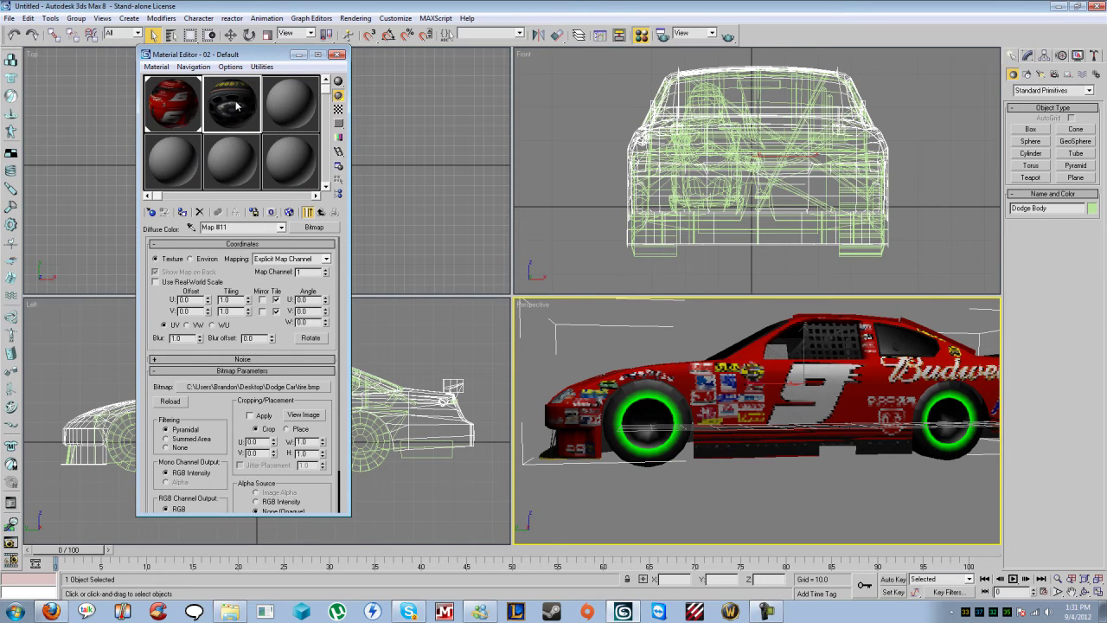
Step: Apply the tire material to the nearest front wheel and show its map in the viewport
{"action": "left_click_drag", "start_coordinate": [236, 106], "coordinate": [649, 414]}
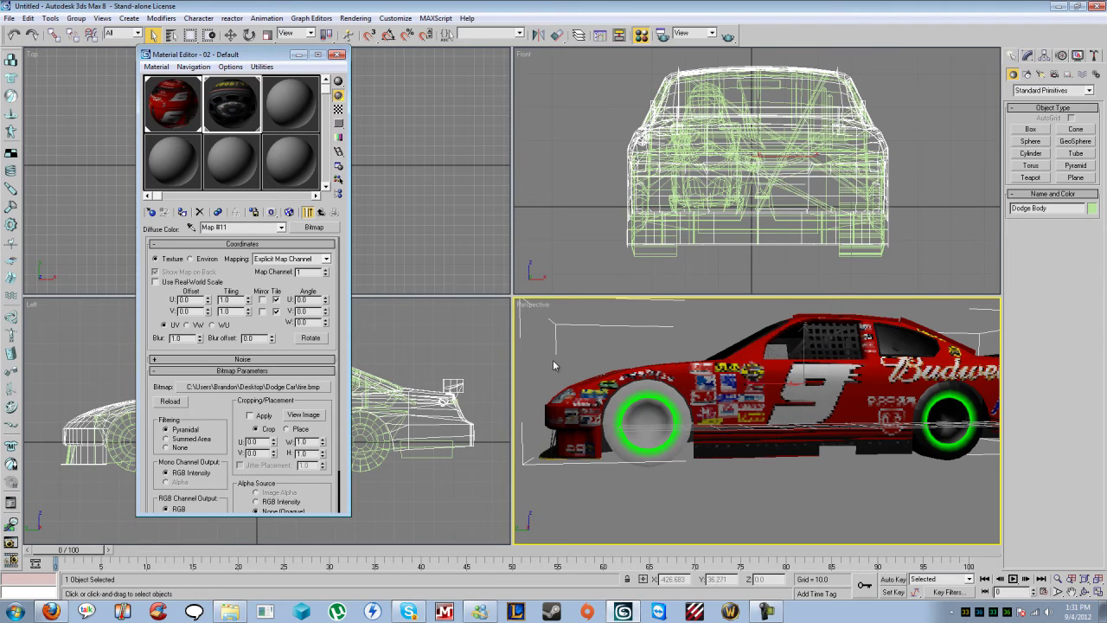
{"action": "left_click", "coordinate": [691, 471]}
{"action": "middle_click_drag", "start_coordinate": [663, 455], "coordinate": [671, 449], "text": "alt"}
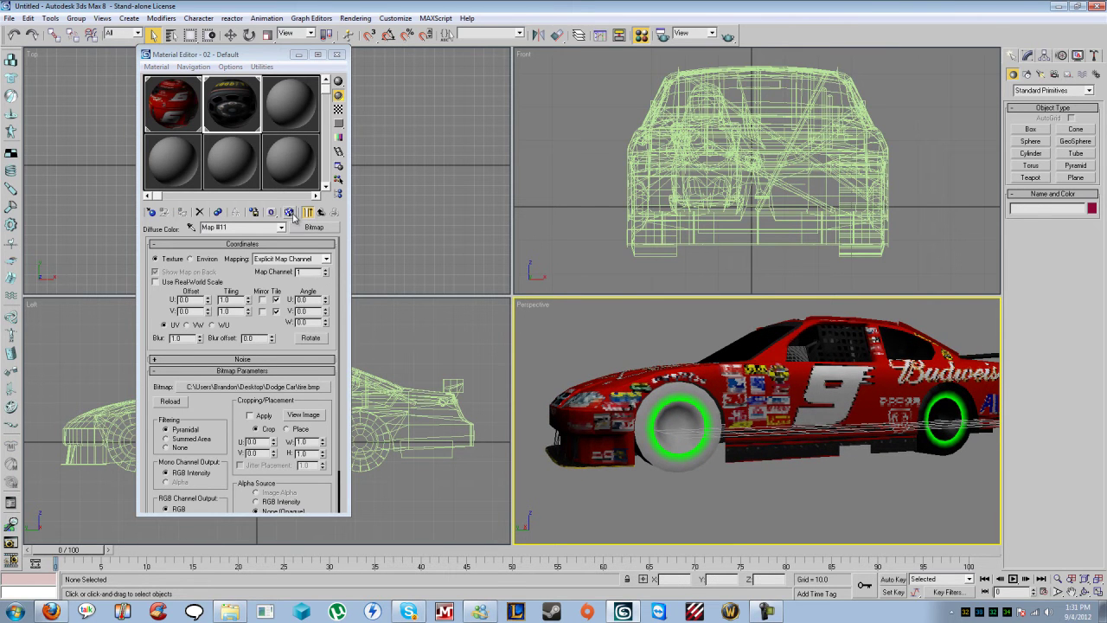
{"action": "left_click", "coordinate": [289, 213]}
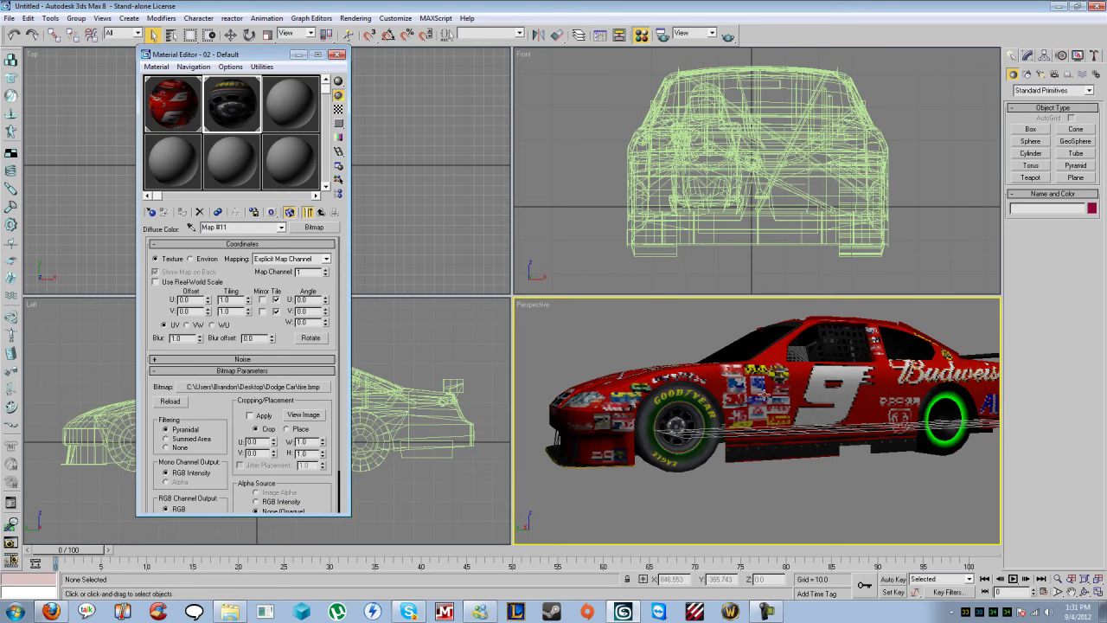
Step: Apply the tire material to the three remaining wheels, working around both sides of the car
{"action": "middle_click_drag", "start_coordinate": [826, 423], "coordinate": [768, 444], "text": "alt"}
{"action": "left_click", "coordinate": [781, 428]}
{"action": "left_click_drag", "start_coordinate": [232, 101], "coordinate": [783, 420]}
{"action": "middle_click_drag", "start_coordinate": [827, 372], "coordinate": [742, 418], "text": "alt"}
{"action": "left_click", "coordinate": [744, 420]}
{"action": "left_click", "coordinate": [765, 365]}
{"action": "middle_click_drag", "start_coordinate": [765, 365], "coordinate": [728, 447], "text": "alt"}
{"action": "left_click", "coordinate": [727, 447]}
{"action": "left_click_drag", "start_coordinate": [252, 109], "coordinate": [723, 454]}
{"action": "middle_click_drag", "start_coordinate": [873, 425], "coordinate": [590, 385]}
{"action": "left_click", "coordinate": [771, 400]}
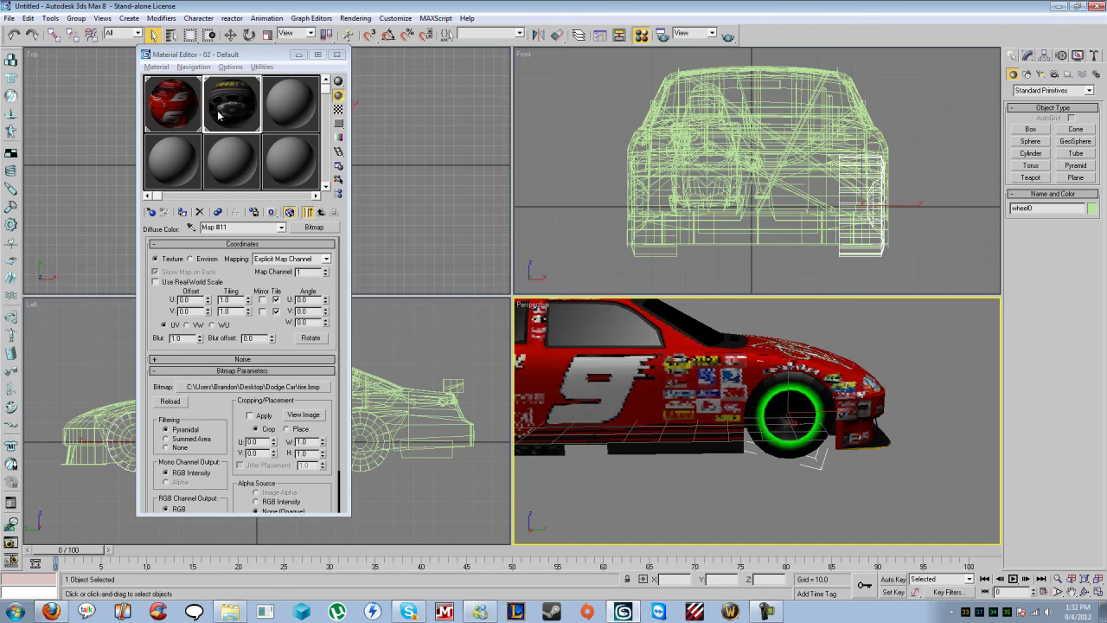
{"action": "left_click_drag", "start_coordinate": [216, 110], "coordinate": [751, 411]}
Step: Check the side window parts and load cot_wind.bmp as the diffuse bitmap of the third material
{"action": "middle_click_drag", "start_coordinate": [876, 383], "coordinate": [759, 364], "text": "alt"}
{"action": "scroll", "coordinate": [804, 389], "scroll_direction": "up", "scroll_amount": 4}
{"action": "scroll", "coordinate": [637, 405], "scroll_direction": "down", "scroll_amount": 10}
{"action": "left_click", "coordinate": [705, 389]}
{"action": "middle_click_drag", "start_coordinate": [841, 393], "coordinate": [786, 404], "text": "alt"}
{"action": "left_click", "coordinate": [286, 104]}
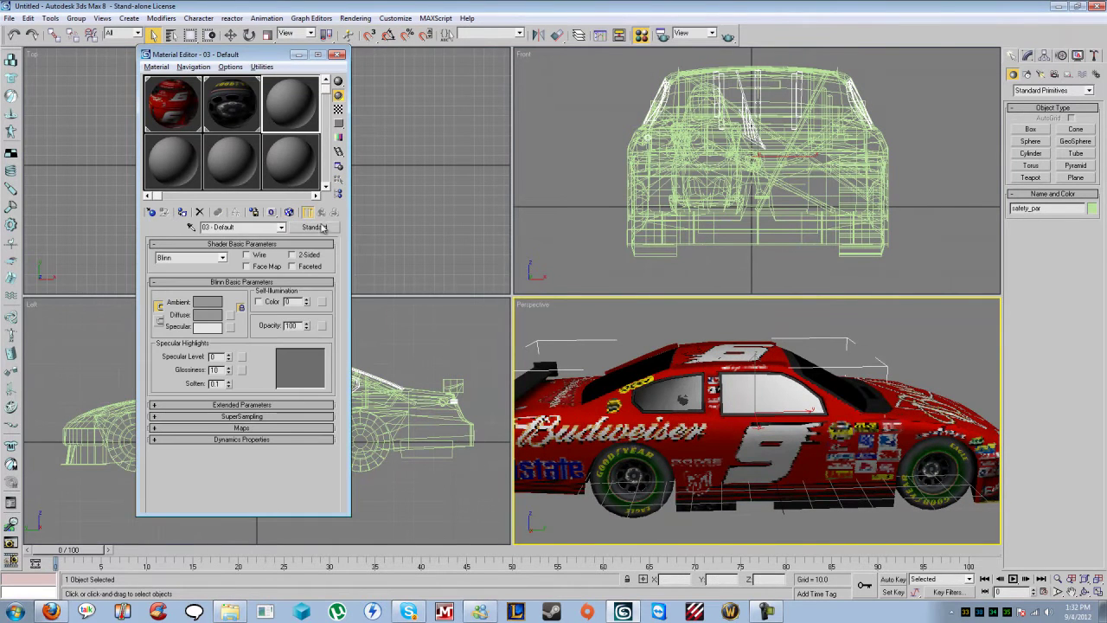
{"action": "left_click", "coordinate": [234, 318]}
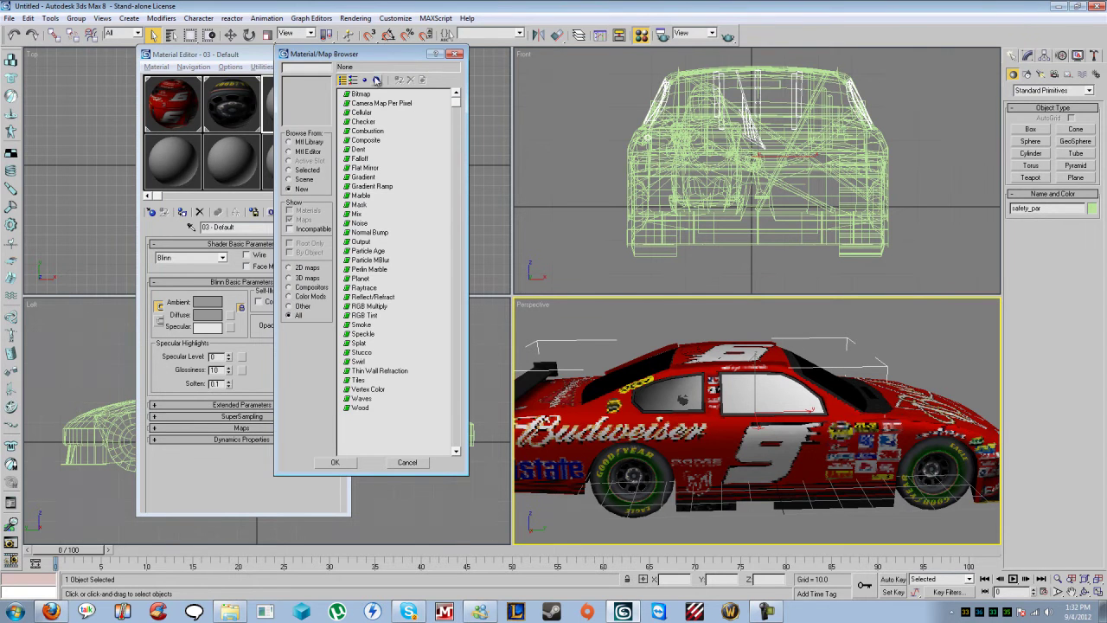
{"action": "double_click", "coordinate": [355, 92]}
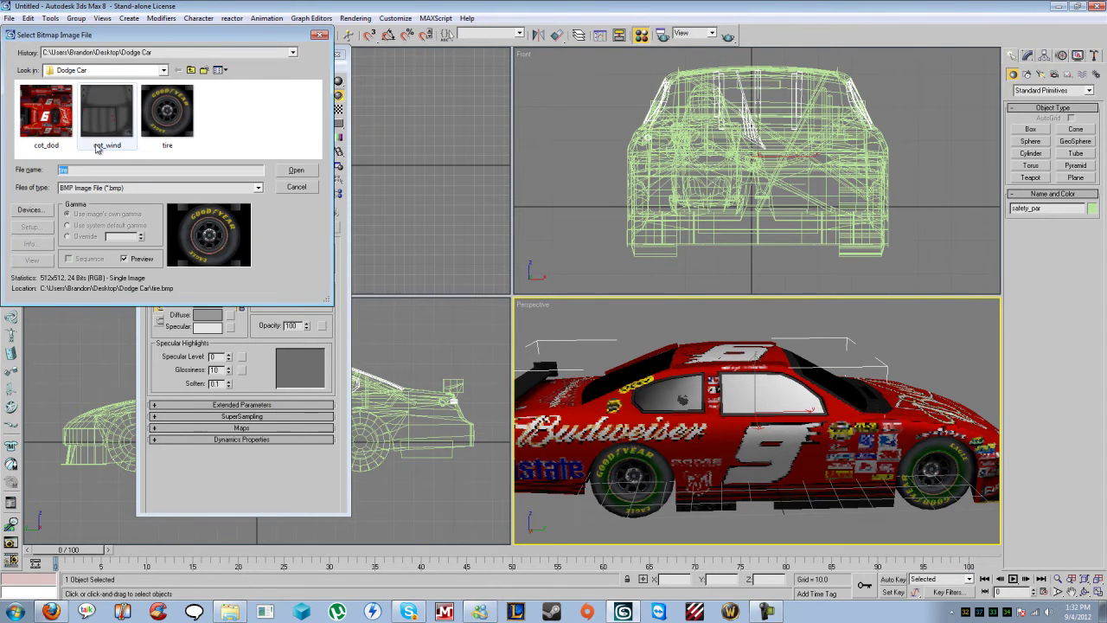
{"action": "left_click", "coordinate": [102, 136]}
{"action": "left_click", "coordinate": [297, 171]}
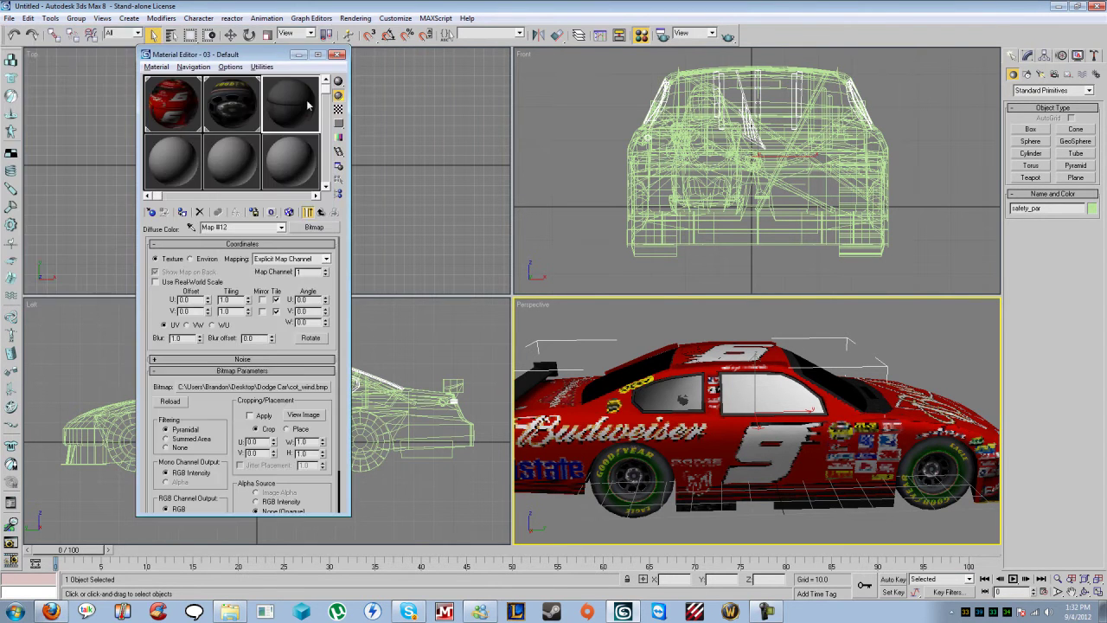
Step: Apply the cot_wind material to the car's windows, keeping cot_dod on the body, and show the window map in the viewport
{"action": "left_click_drag", "start_coordinate": [293, 105], "coordinate": [658, 374]}
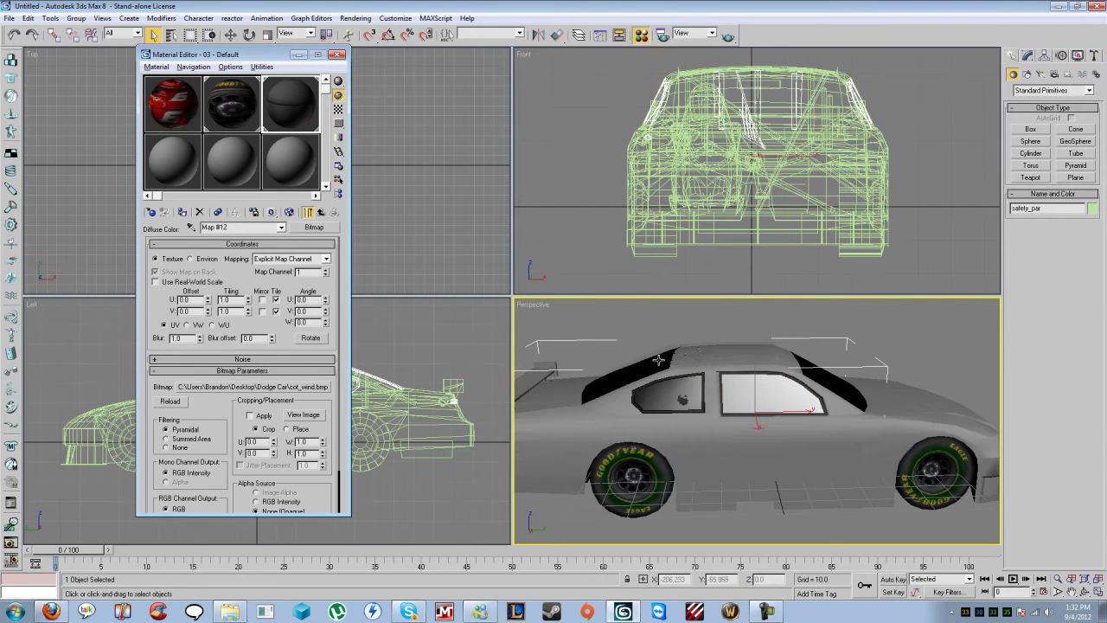
{"action": "left_click_drag", "start_coordinate": [189, 117], "coordinate": [649, 402]}
{"action": "middle_click_drag", "start_coordinate": [610, 349], "coordinate": [736, 407], "text": "alt"}
{"action": "left_click", "coordinate": [736, 407]}
{"action": "left_click_drag", "start_coordinate": [293, 105], "coordinate": [745, 432]}
{"action": "mouse_move", "coordinate": [745, 432]}
{"action": "middle_mouse_down", "text": "alt"}
{"action": "mouse_move", "coordinate": [761, 398]}
{"action": "mouse_move", "coordinate": [751, 378]}
{"action": "mouse_move", "coordinate": [816, 402]}
{"action": "middle_mouse_up", "text": "alt"}
{"action": "left_click", "coordinate": [735, 378]}
{"action": "left_click", "coordinate": [811, 402]}
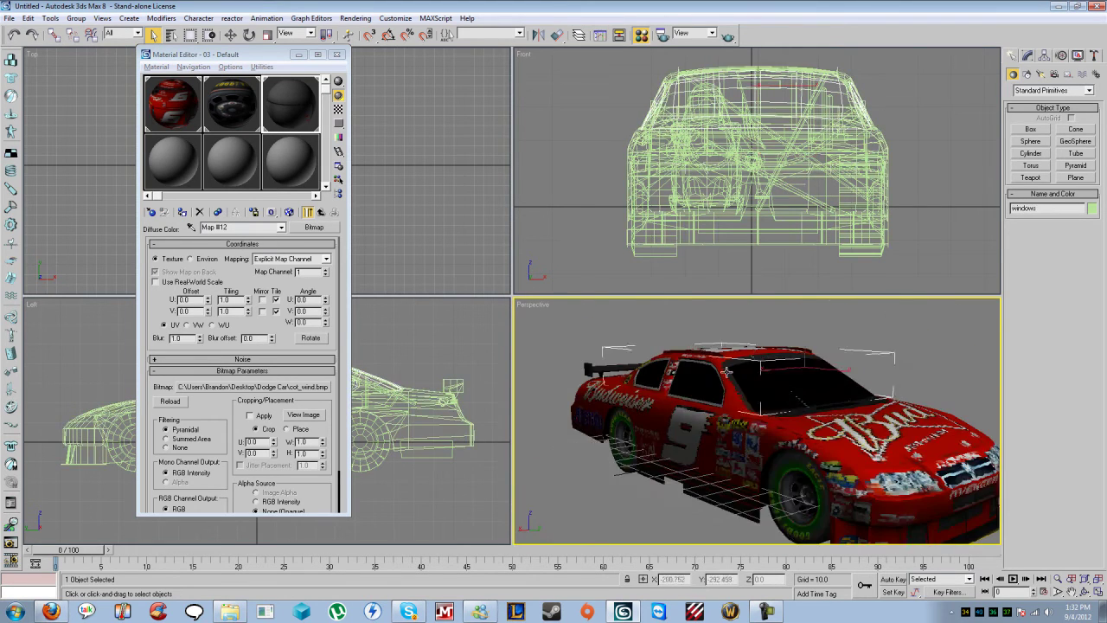
{"action": "middle_click_drag", "start_coordinate": [727, 373], "coordinate": [765, 395], "text": "alt"}
{"action": "left_click", "coordinate": [290, 102]}
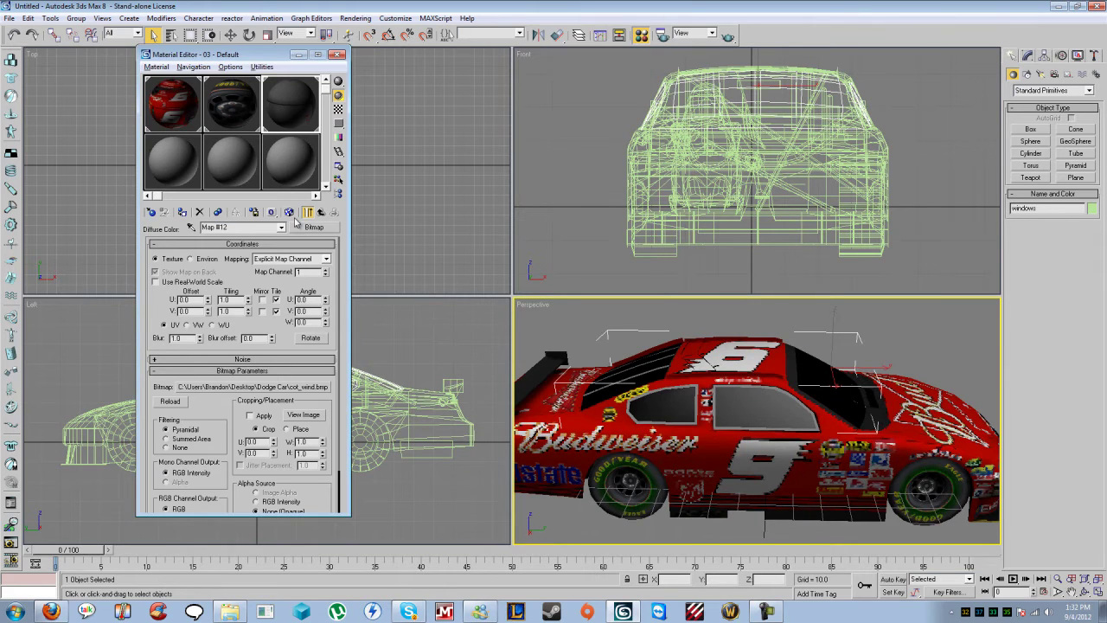
{"action": "left_click", "coordinate": [290, 213]}
Step: Clear the selection and inspect the fully textured car from several angles and distances
{"action": "middle_click_drag", "start_coordinate": [671, 368], "coordinate": [774, 378], "text": "alt"}
{"action": "scroll", "coordinate": [859, 375], "scroll_direction": "up", "scroll_amount": 3}
{"action": "scroll", "coordinate": [826, 372], "scroll_direction": "down", "scroll_amount": 3}
{"action": "left_click", "coordinate": [674, 308]}
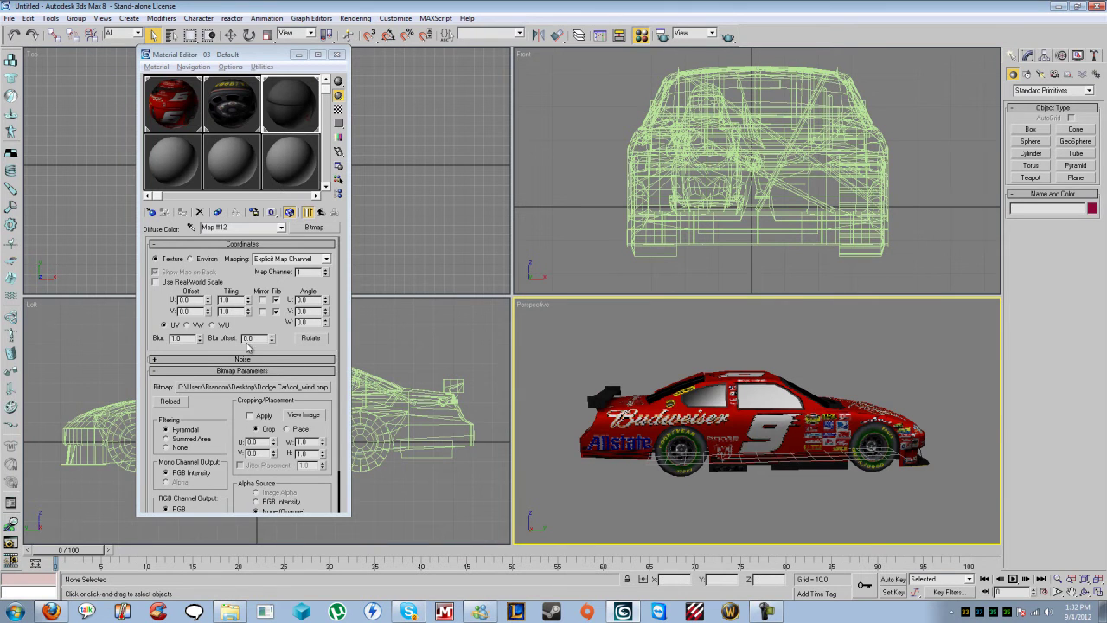
{"action": "middle_click_drag", "start_coordinate": [837, 363], "coordinate": [801, 354], "text": "alt"}
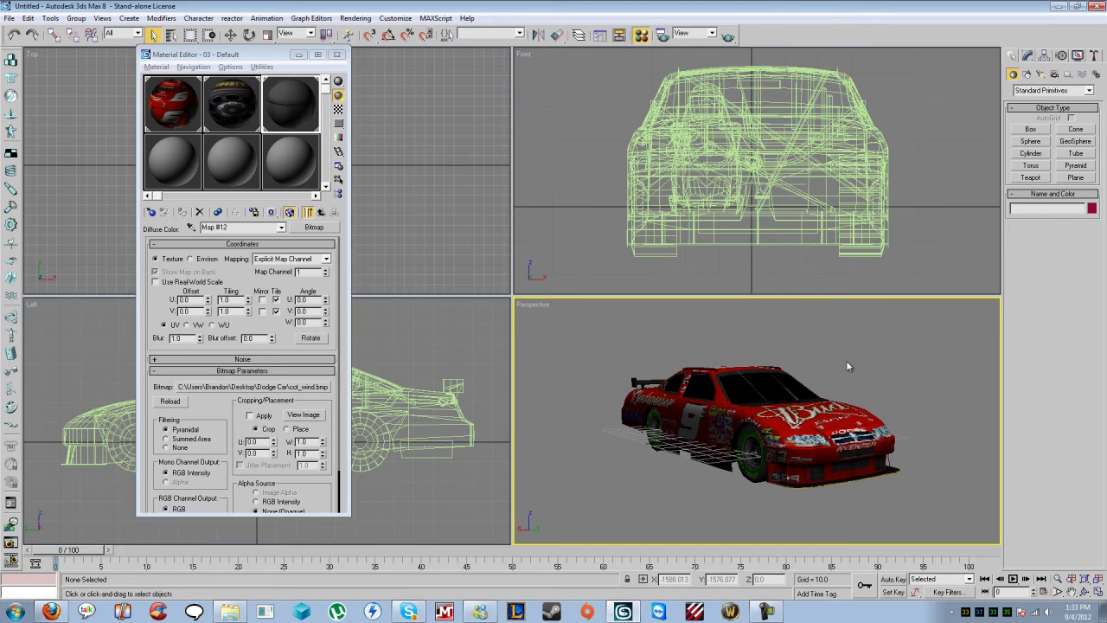
{"action": "middle_click_drag", "start_coordinate": [846, 363], "coordinate": [826, 396], "text": "alt"}
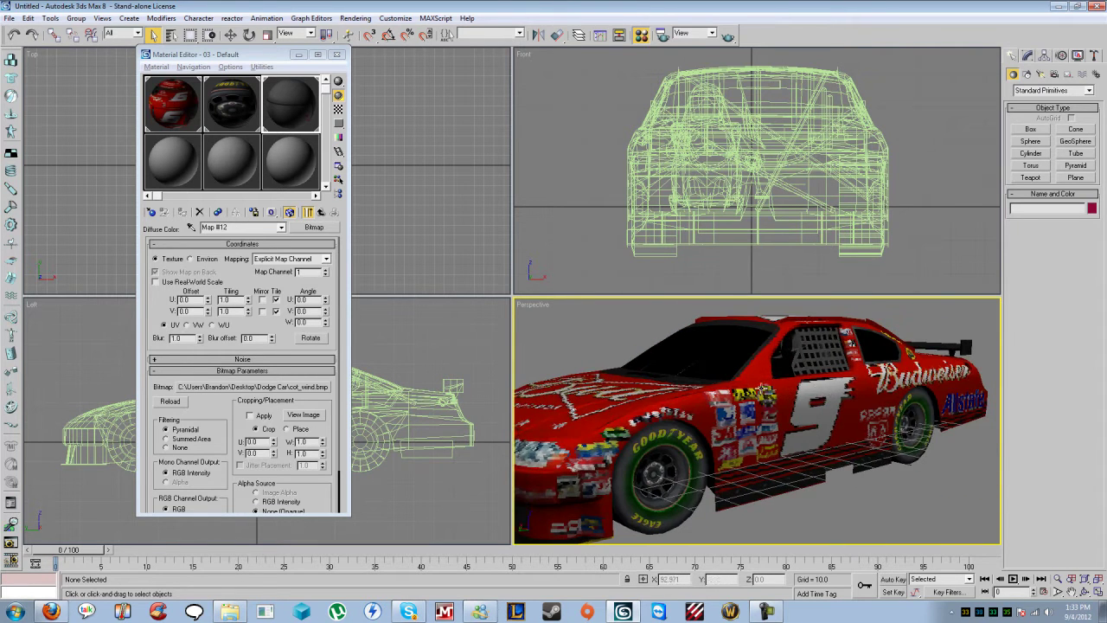
Step: Apply the Unwrap UVW modifier to the Dodge body and open its UV layout for editing
{"action": "left_click", "coordinate": [813, 391]}
{"action": "key", "text": "z"}
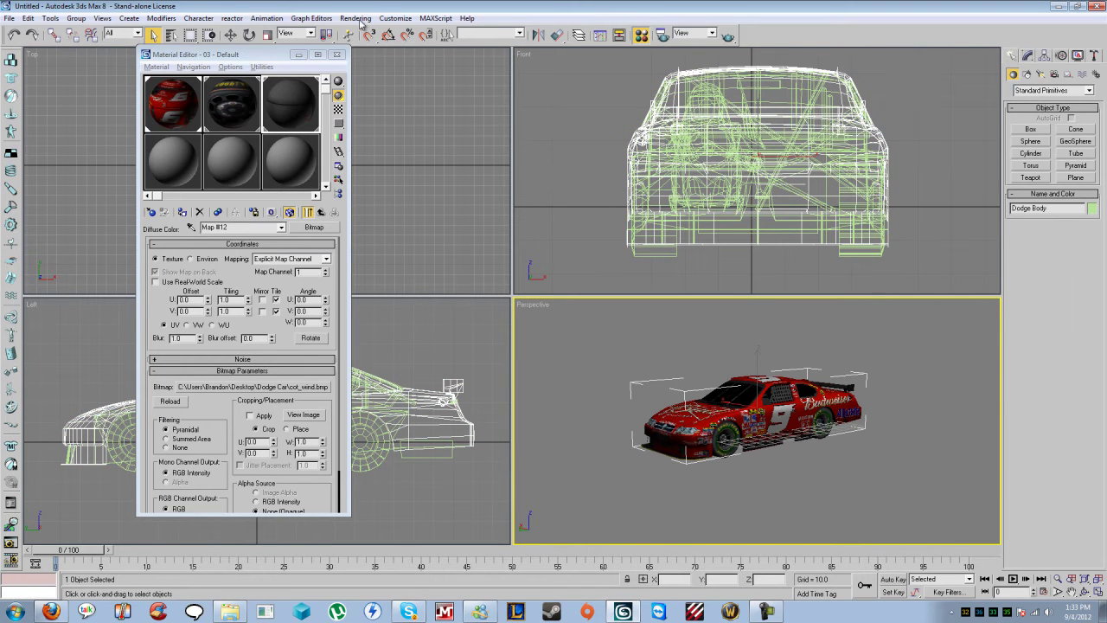
{"action": "left_click", "coordinate": [357, 19]}
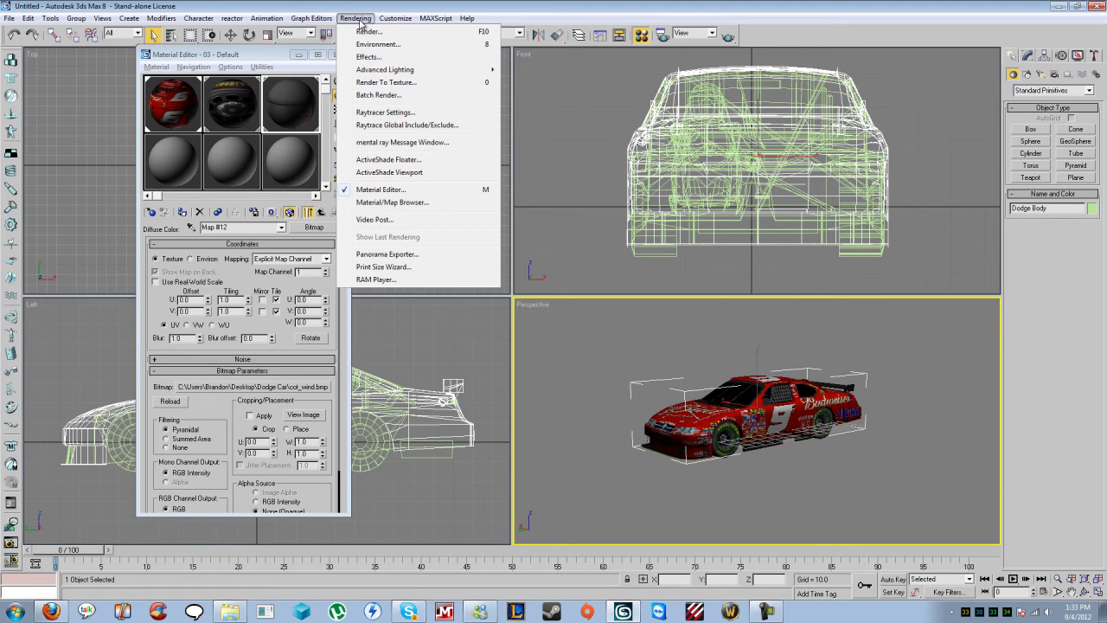
{"action": "mouse_move", "coordinate": [276, 21]}
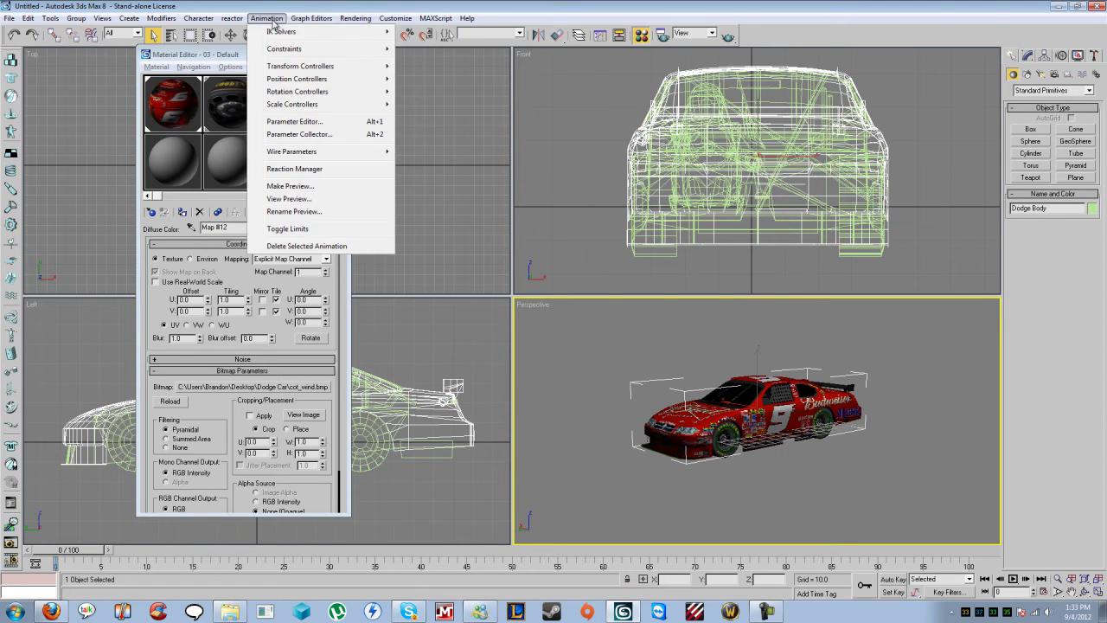
{"action": "mouse_move", "coordinate": [171, 21]}
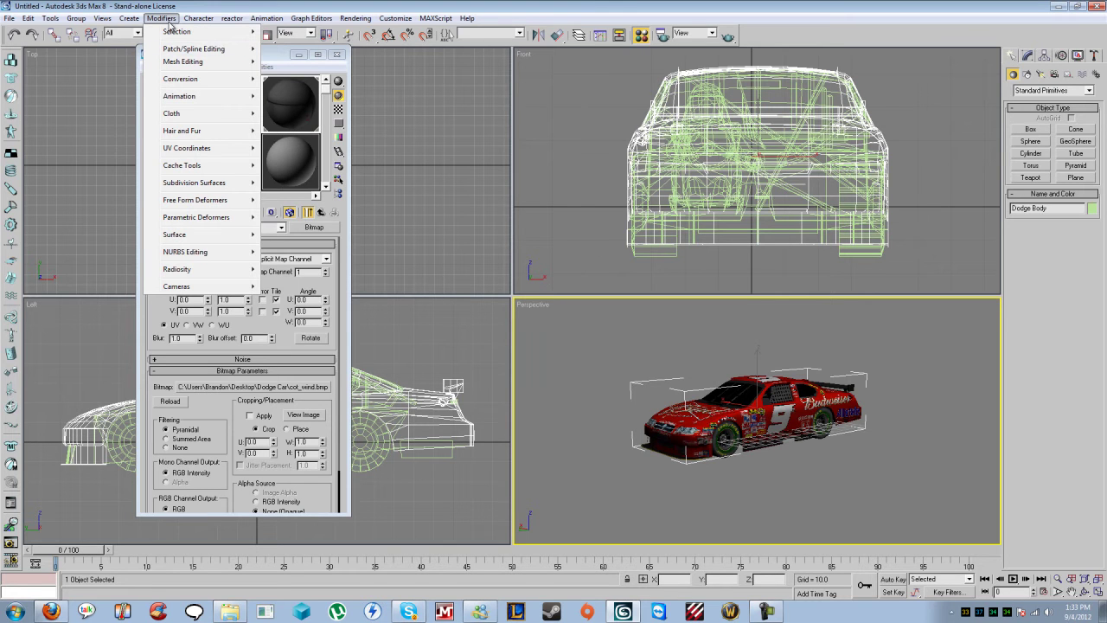
{"action": "mouse_move", "coordinate": [206, 149]}
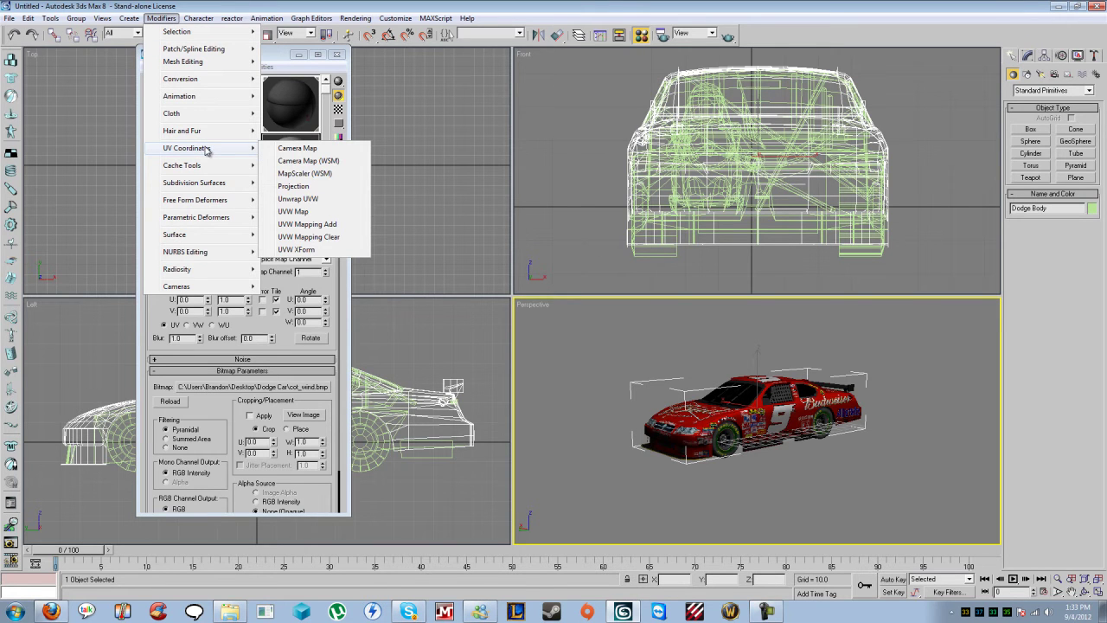
{"action": "left_click", "coordinate": [317, 203]}
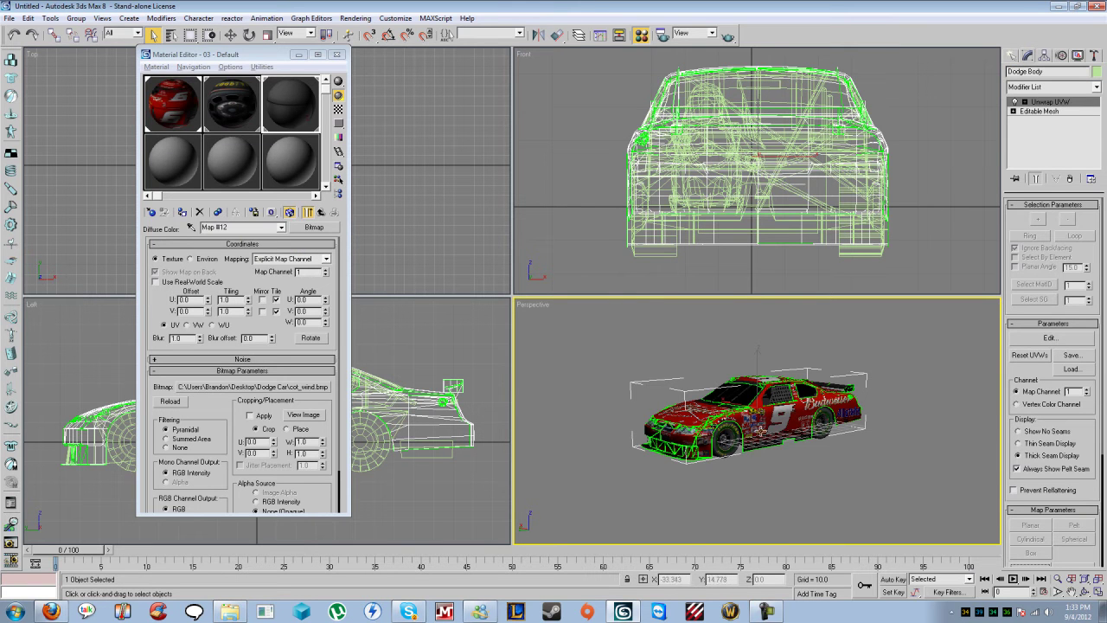
{"action": "left_click", "coordinate": [1049, 338]}
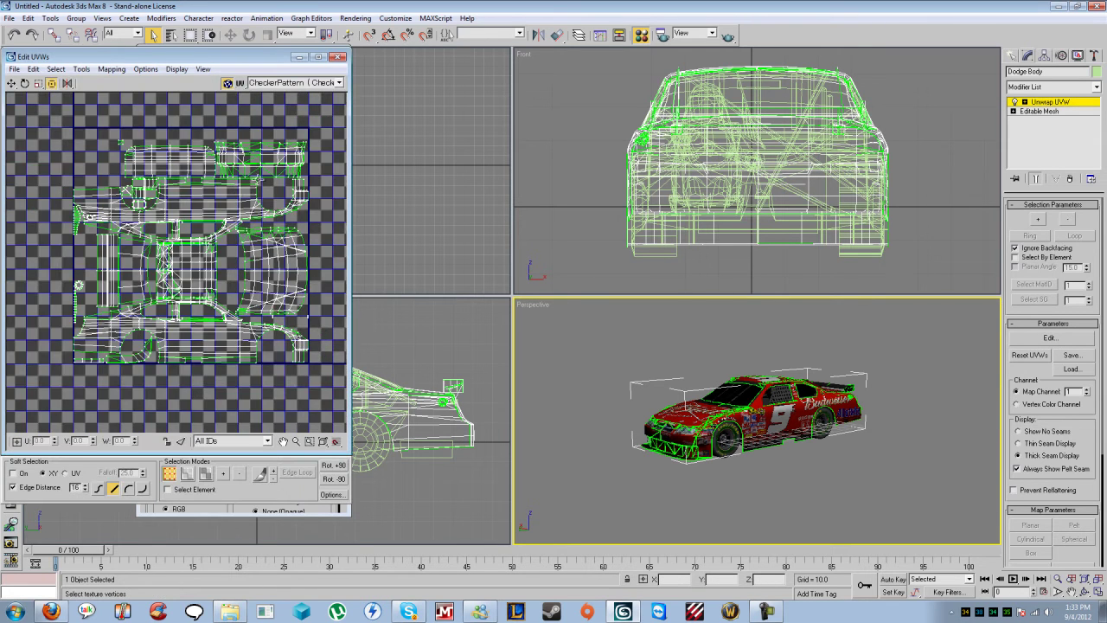
Step: Examine how the body's UV layout fits within the texture square's borders
{"action": "scroll", "coordinate": [261, 180], "scroll_direction": "down", "scroll_amount": 1}
{"action": "middle_click_drag", "start_coordinate": [313, 155], "coordinate": [301, 218]}
{"action": "scroll", "coordinate": [266, 223], "scroll_direction": "up", "scroll_amount": 1}
{"action": "scroll", "coordinate": [254, 218], "scroll_direction": "up", "scroll_amount": 1}
{"action": "middle_click_drag", "start_coordinate": [191, 217], "coordinate": [269, 192]}
{"action": "middle_click_drag", "start_coordinate": [175, 192], "coordinate": [103, 191]}
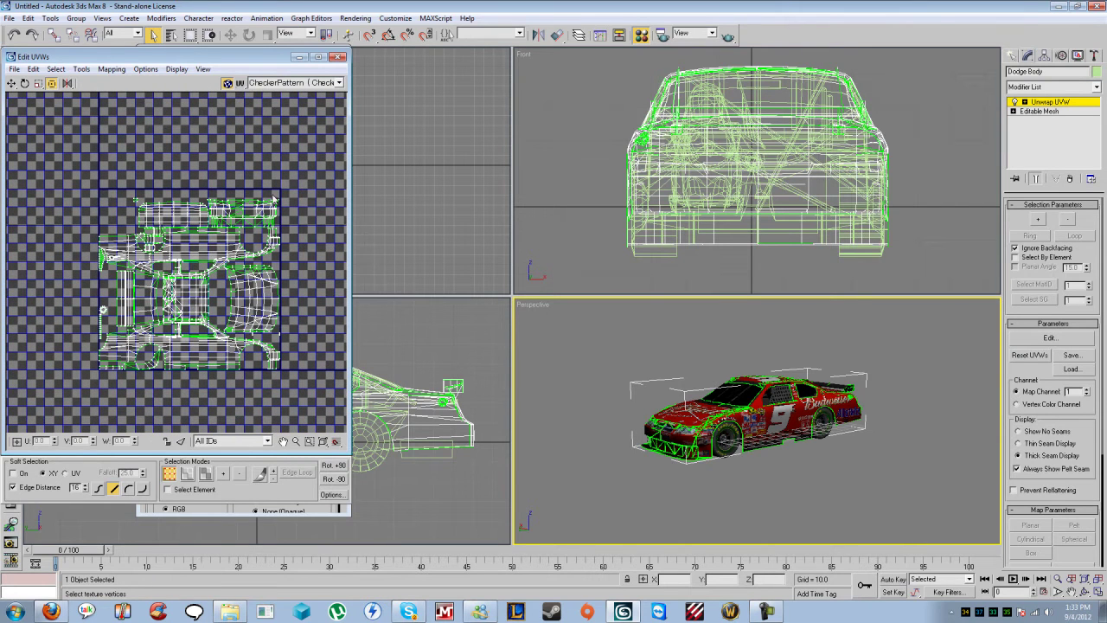
{"action": "middle_click_drag", "start_coordinate": [100, 199], "coordinate": [87, 201]}
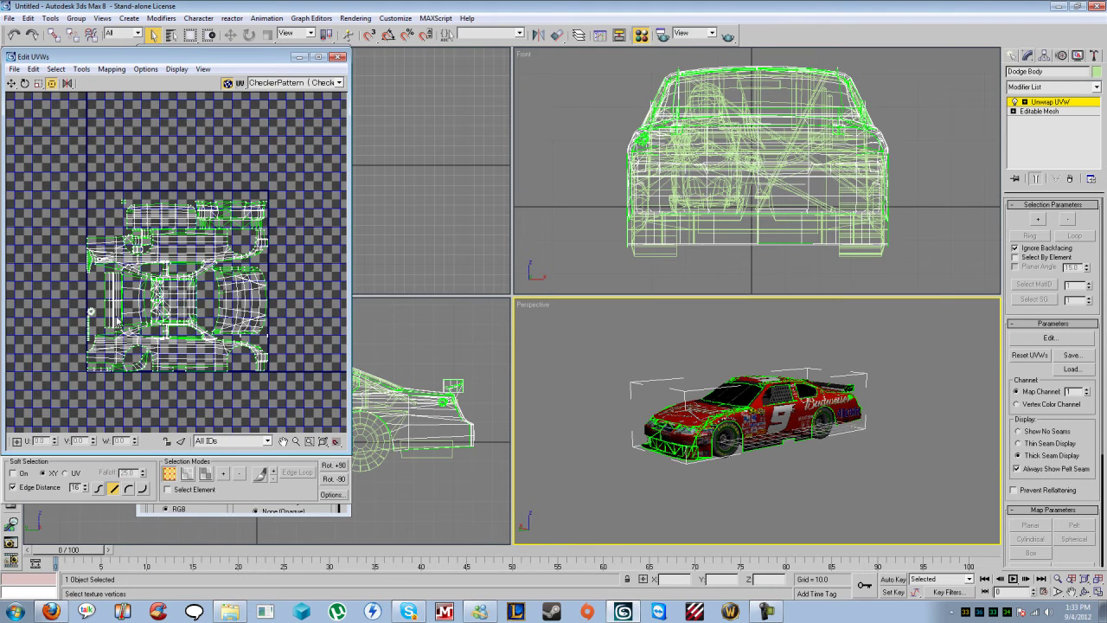
{"action": "scroll", "coordinate": [271, 325], "scroll_direction": "down", "scroll_amount": 4}
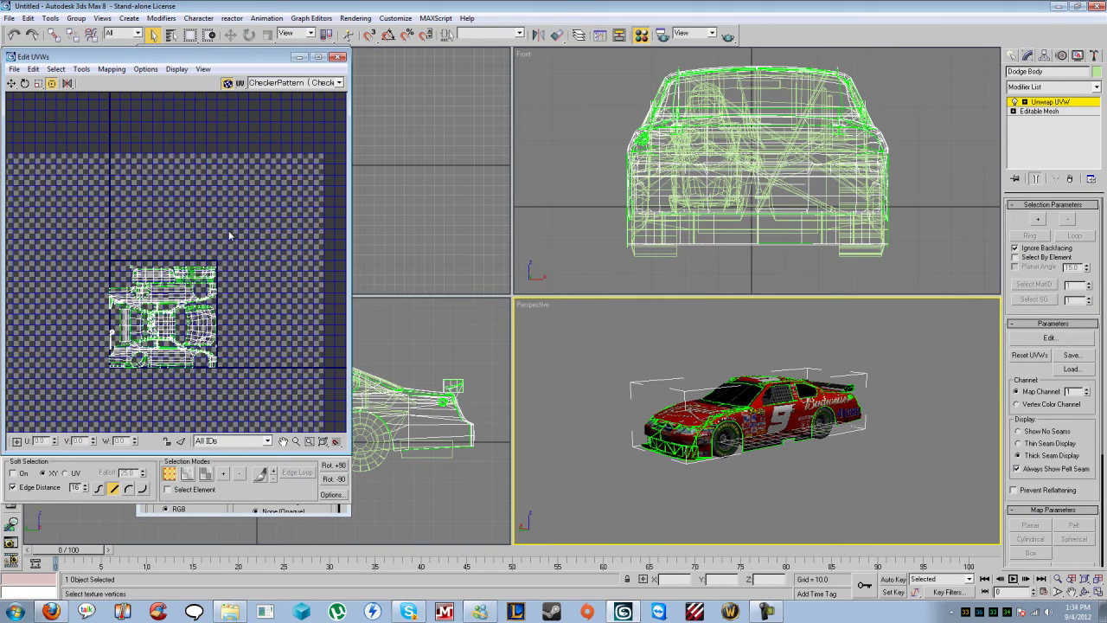
{"action": "middle_click_drag", "start_coordinate": [224, 221], "coordinate": [260, 216]}
Step: Try moving the upper half of the body's UV vertices outside the texture square, and undo the moves
{"action": "left_click", "coordinate": [164, 271]}
{"action": "left_click_drag", "start_coordinate": [140, 253], "coordinate": [313, 308]}
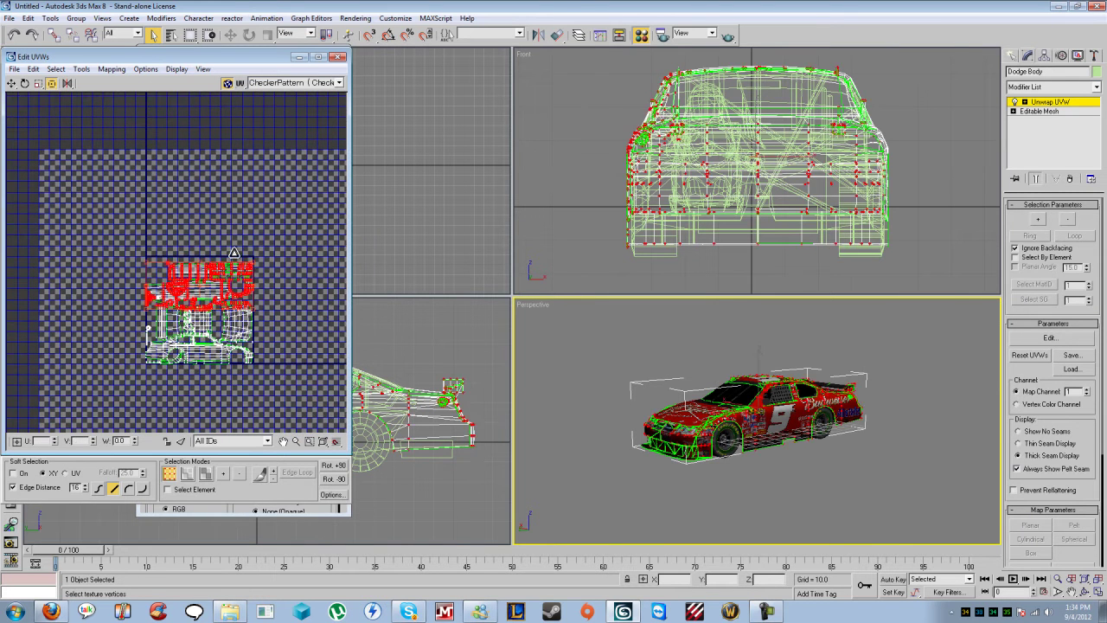
{"action": "left_click_drag", "start_coordinate": [217, 264], "coordinate": [264, 180]}
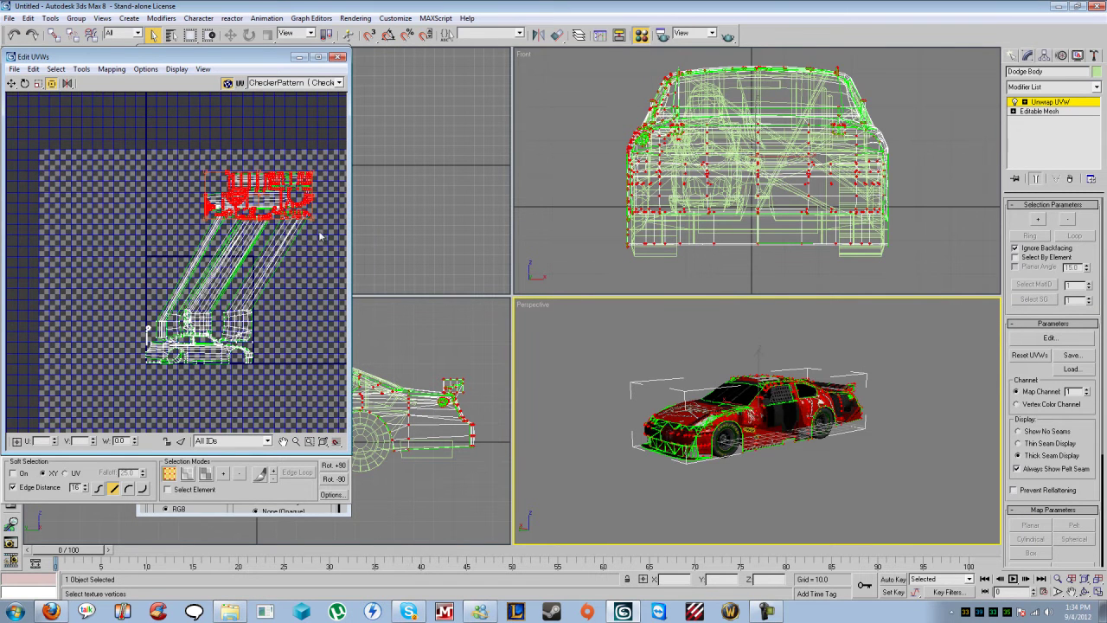
{"action": "scroll", "coordinate": [306, 275], "scroll_direction": "down", "scroll_amount": 1}
{"action": "middle_click_drag", "start_coordinate": [307, 275], "coordinate": [230, 269]}
{"action": "left_click_drag", "start_coordinate": [198, 210], "coordinate": [295, 302]}
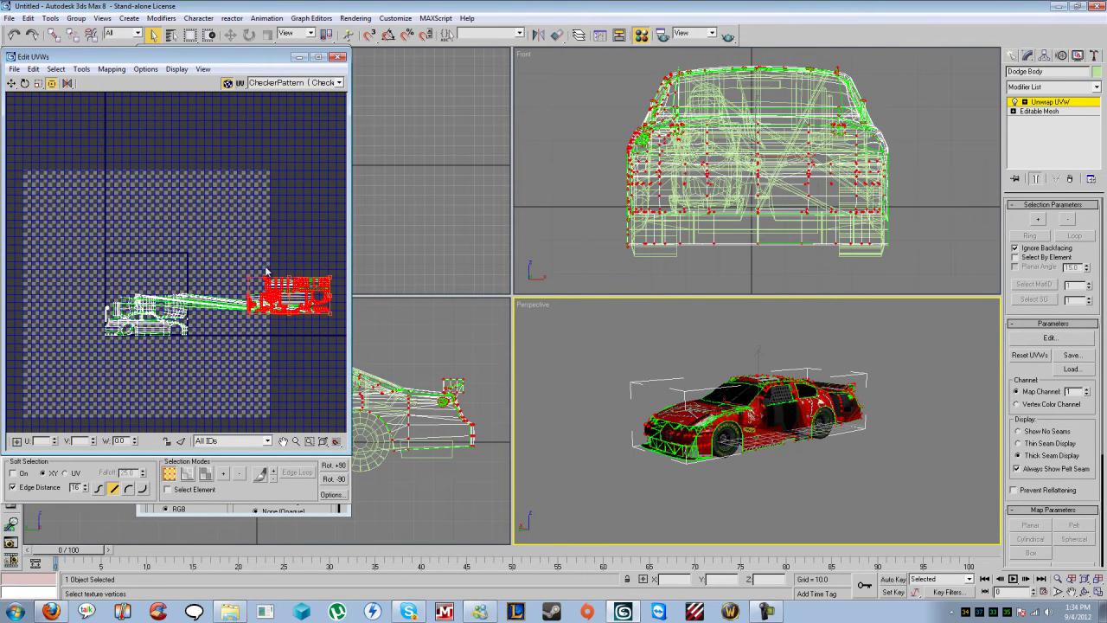
{"action": "key", "text": "ctrl+z"}
{"action": "key", "text": "ctrl+z"}
{"action": "left_click", "coordinate": [240, 249]}
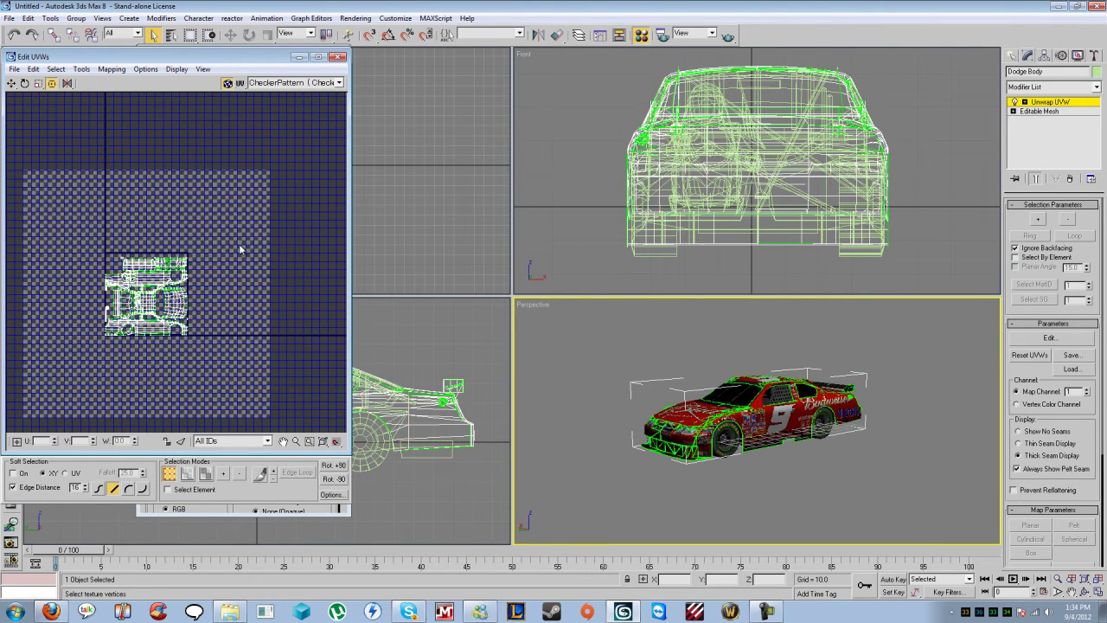
Step: Try transforming the upper half of the body's UV vertices in Freeform mode, and undo back out of the UV editor
{"action": "scroll", "coordinate": [171, 223], "scroll_direction": "up", "scroll_amount": 4}
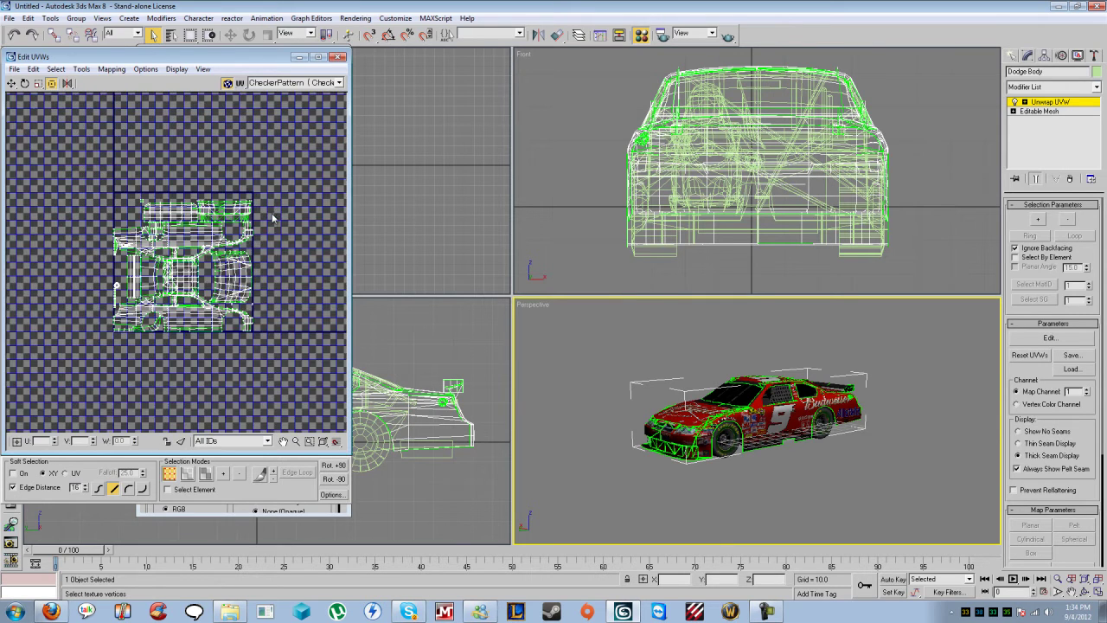
{"action": "scroll", "coordinate": [262, 244], "scroll_direction": "up", "scroll_amount": 3}
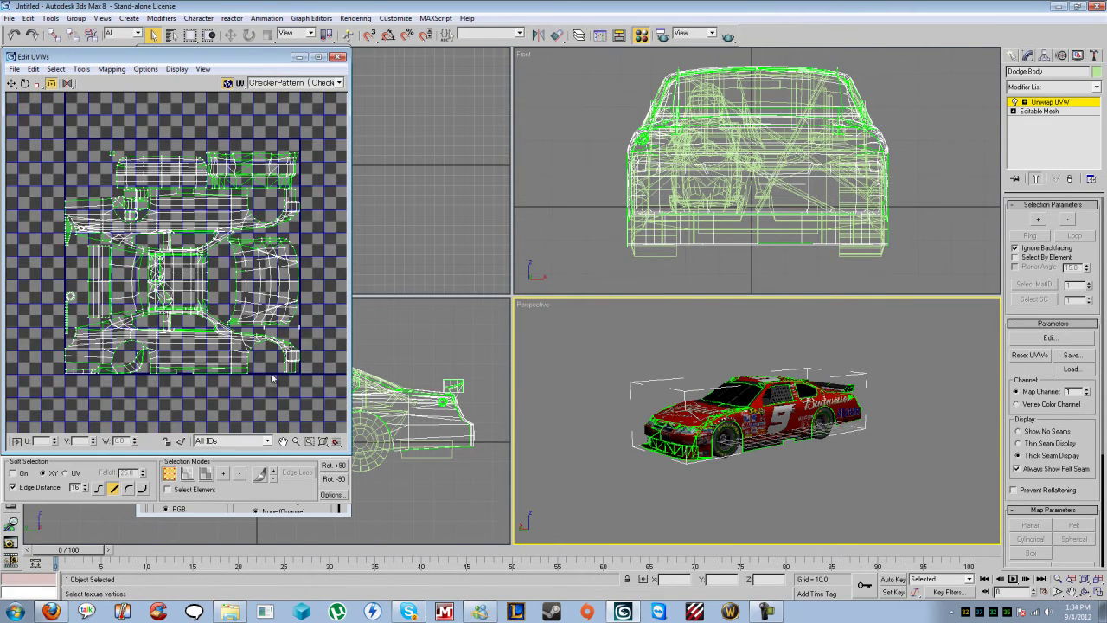
{"action": "scroll", "coordinate": [109, 163], "scroll_direction": "down", "scroll_amount": 4}
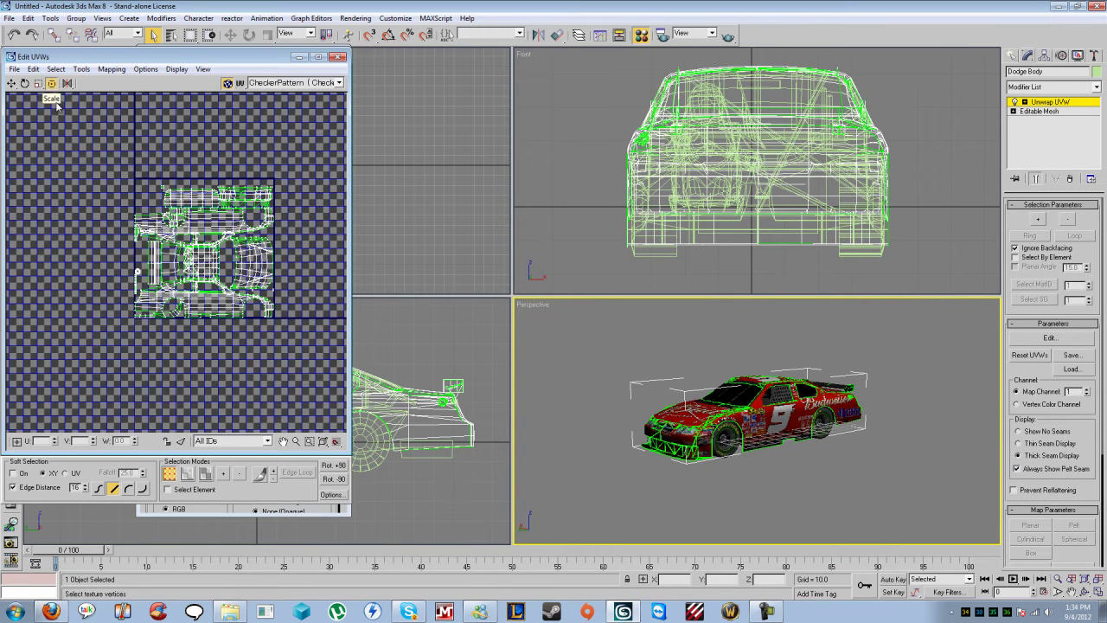
{"action": "middle_click_drag", "start_coordinate": [288, 167], "coordinate": [168, 164]}
{"action": "left_click", "coordinate": [38, 84]}
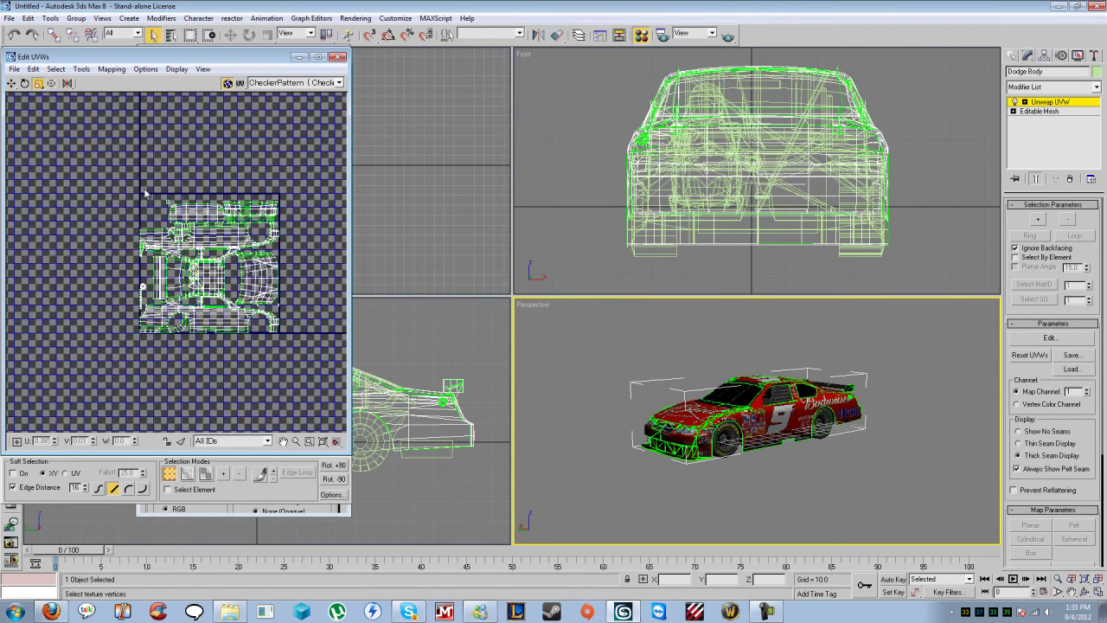
{"action": "middle_click_drag", "start_coordinate": [288, 177], "coordinate": [244, 183]}
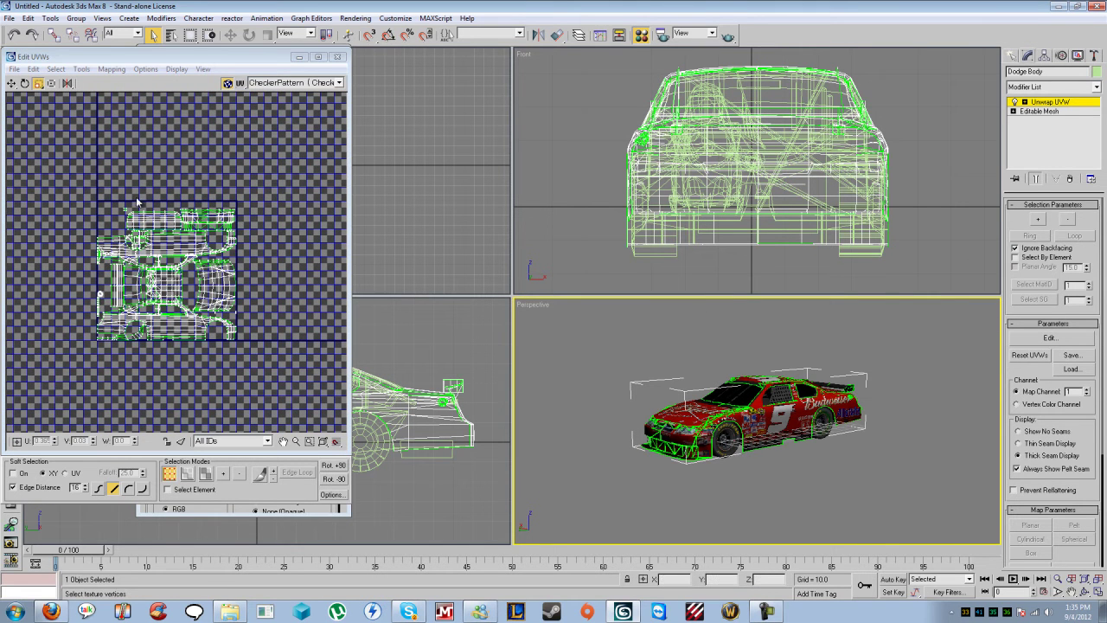
{"action": "left_click_drag", "start_coordinate": [75, 192], "coordinate": [289, 264]}
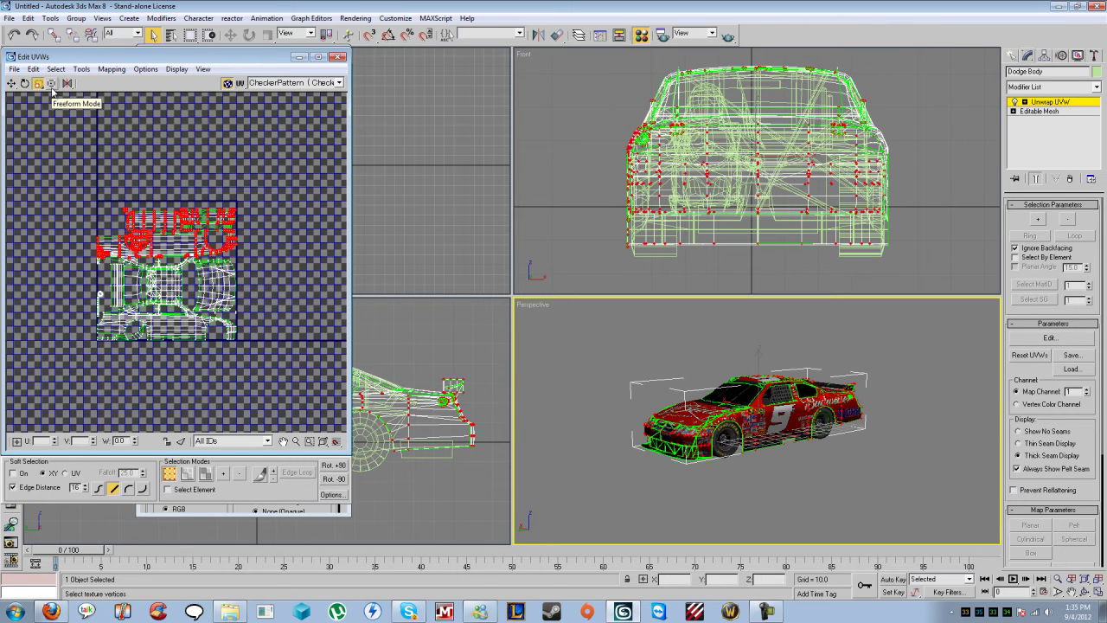
{"action": "left_click", "coordinate": [52, 87]}
{"action": "left_click_drag", "start_coordinate": [179, 223], "coordinate": [126, 254]}
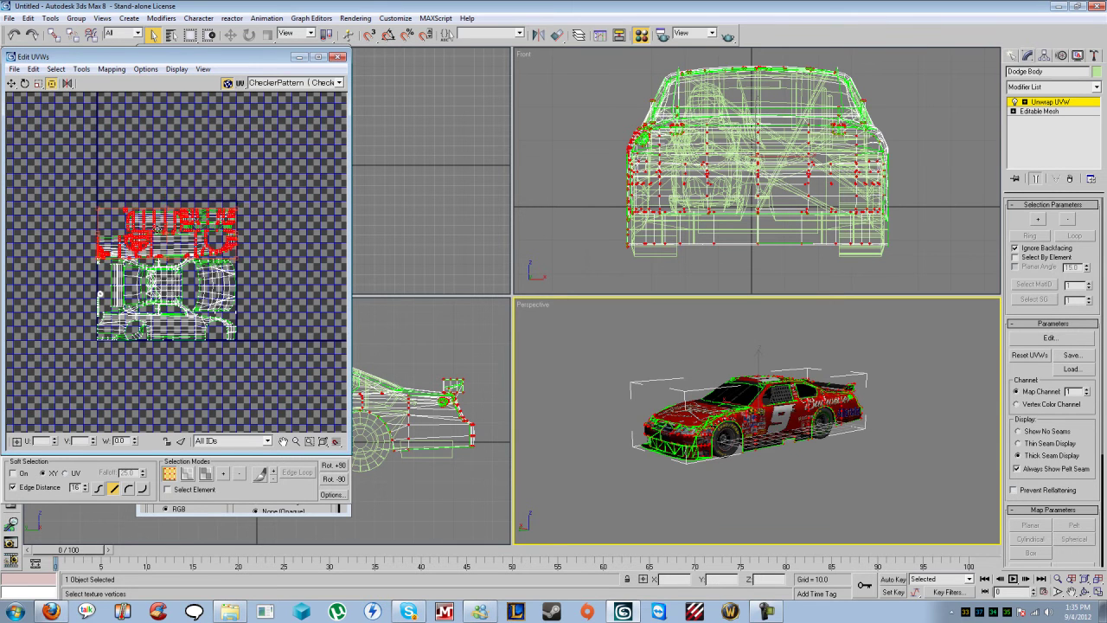
{"action": "left_click", "coordinate": [771, 441]}
{"action": "key", "text": "ctrl+z"}
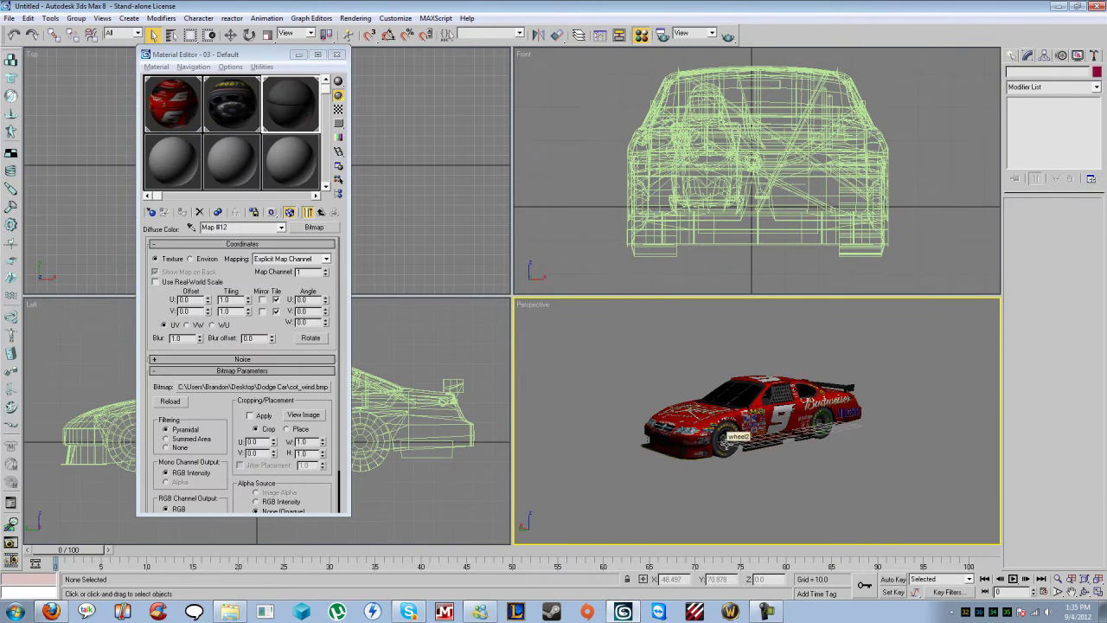
Step: Select the car's underbody and apply the Unwrap UVW modifier to it
{"action": "left_click", "coordinate": [727, 439]}
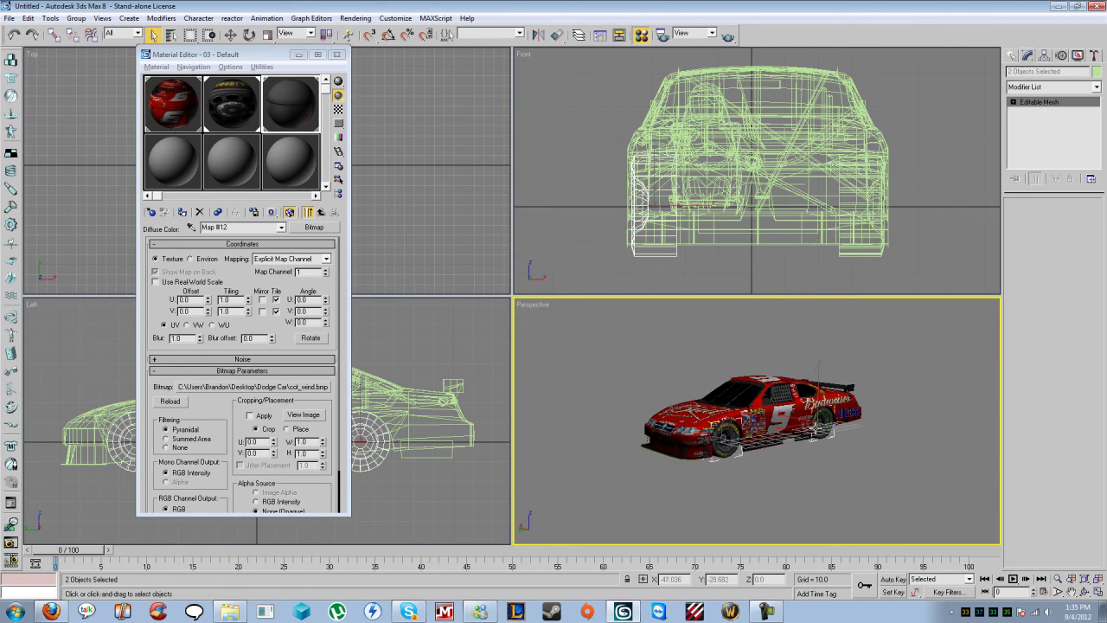
{"action": "left_click", "coordinate": [823, 424]}
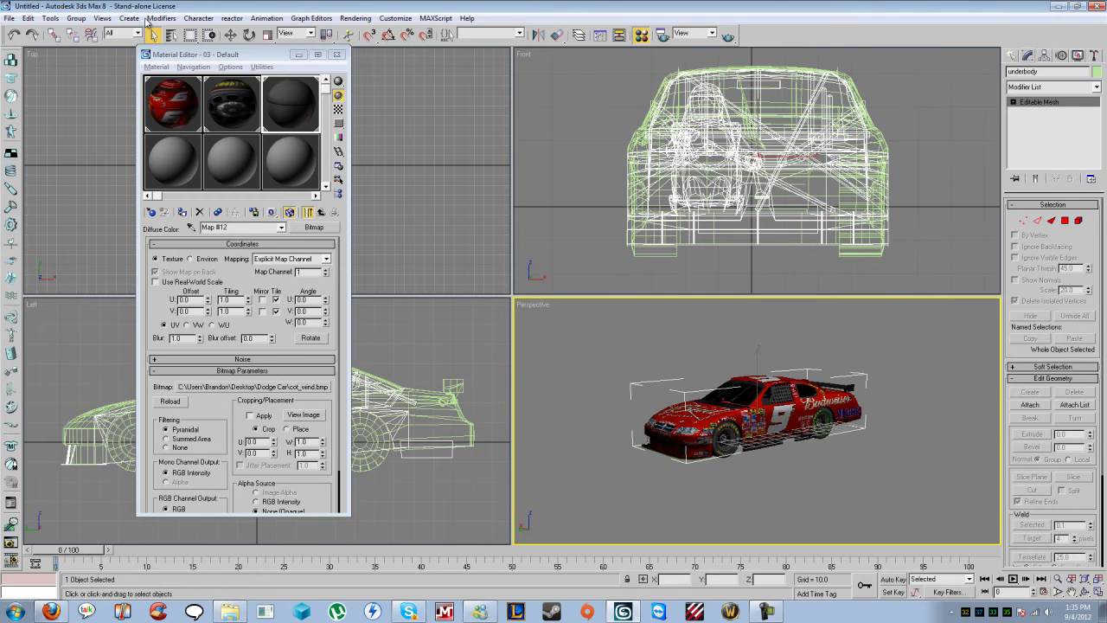
{"action": "left_click", "coordinate": [160, 19]}
{"action": "mouse_move", "coordinate": [216, 148]}
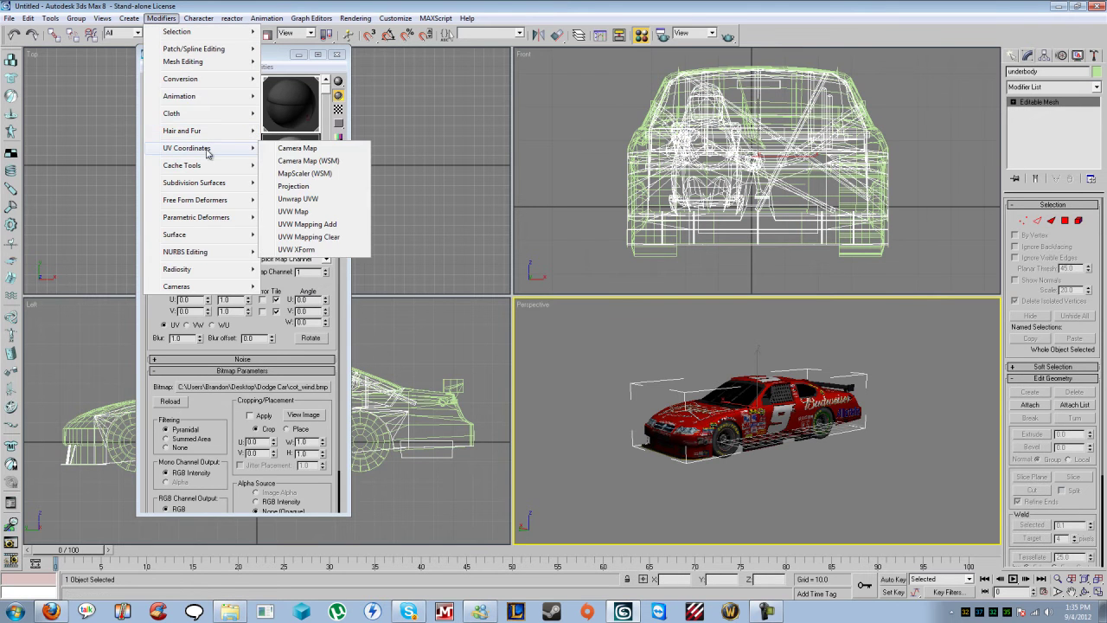
{"action": "left_click", "coordinate": [317, 199]}
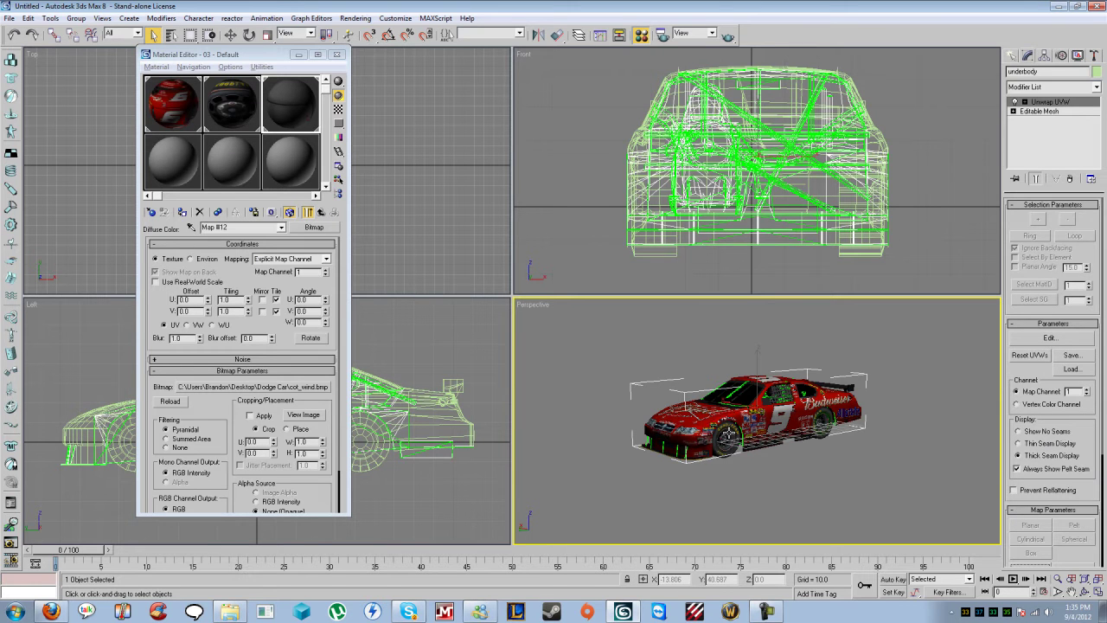
Step: Select the front wheel, wheel2, and open its Unwrap UVW layout for editing
{"action": "left_click", "coordinate": [729, 434]}
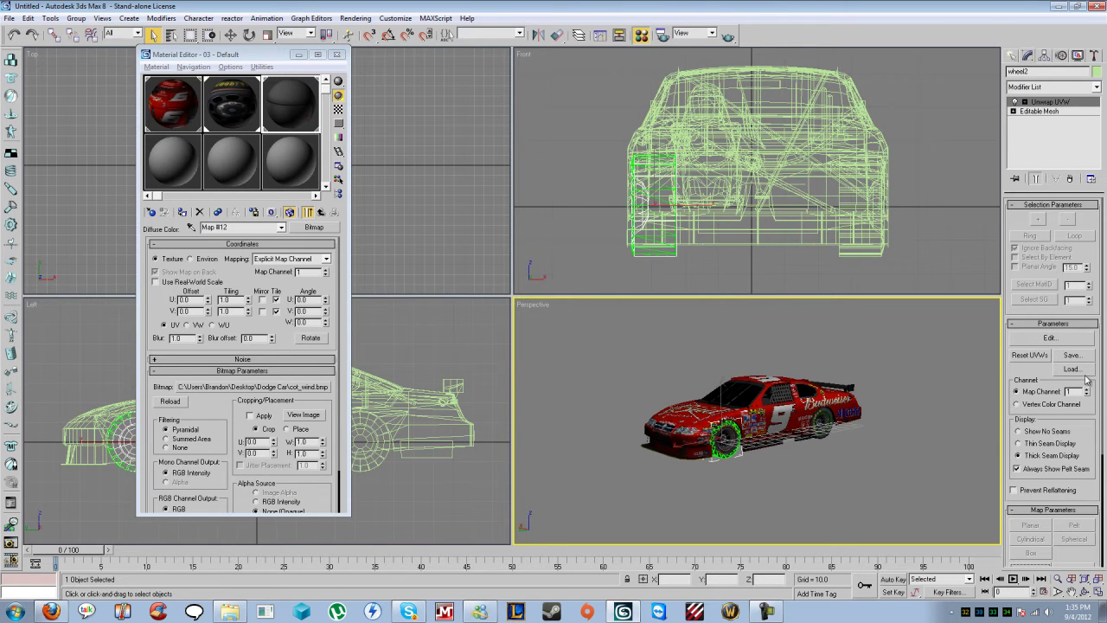
{"action": "left_click", "coordinate": [1069, 339]}
{"action": "scroll", "coordinate": [240, 212], "scroll_direction": "down", "scroll_amount": 4}
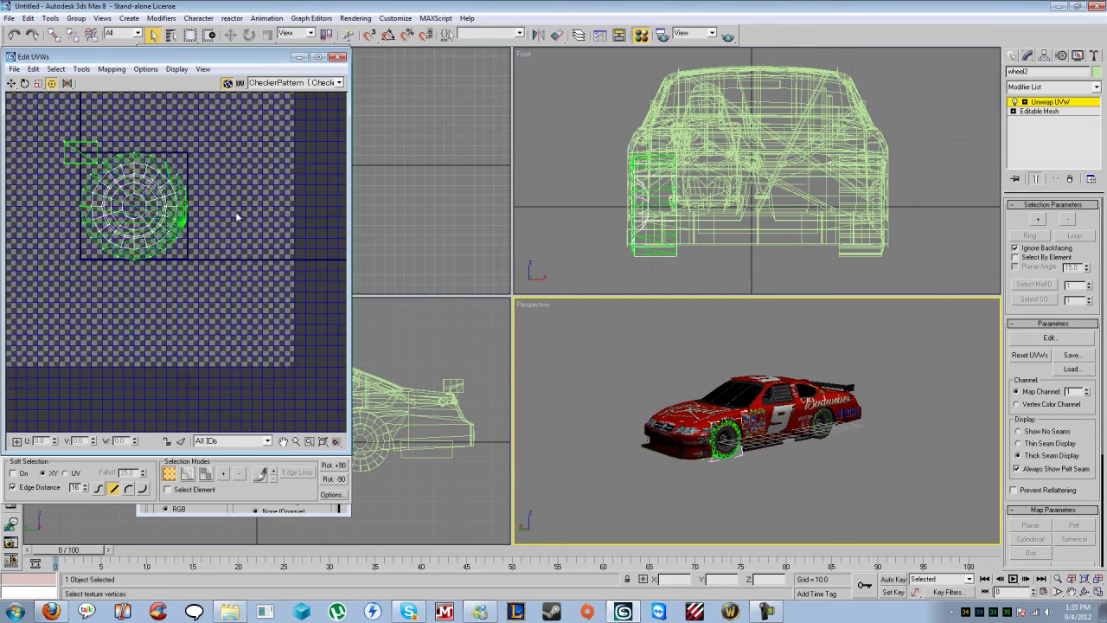
{"action": "middle_click_drag", "start_coordinate": [243, 217], "coordinate": [336, 268]}
{"action": "scroll", "coordinate": [254, 222], "scroll_direction": "down", "scroll_amount": 1}
{"action": "scroll", "coordinate": [263, 222], "scroll_direction": "up", "scroll_amount": 1}
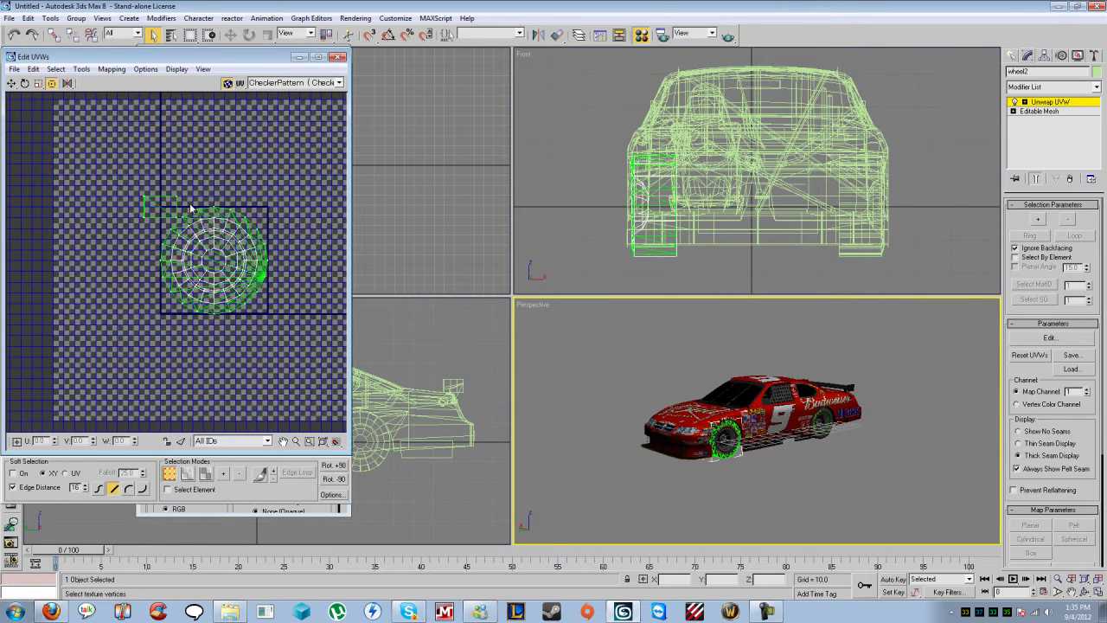
Step: Move the wheel's small rectangular UV cluster from outside the texture square to just inside its upper-left corner
{"action": "left_click_drag", "start_coordinate": [129, 188], "coordinate": [188, 230]}
{"action": "scroll", "coordinate": [159, 201], "scroll_direction": "up", "scroll_amount": 1}
{"action": "scroll", "coordinate": [158, 201], "scroll_direction": "up", "scroll_amount": 1}
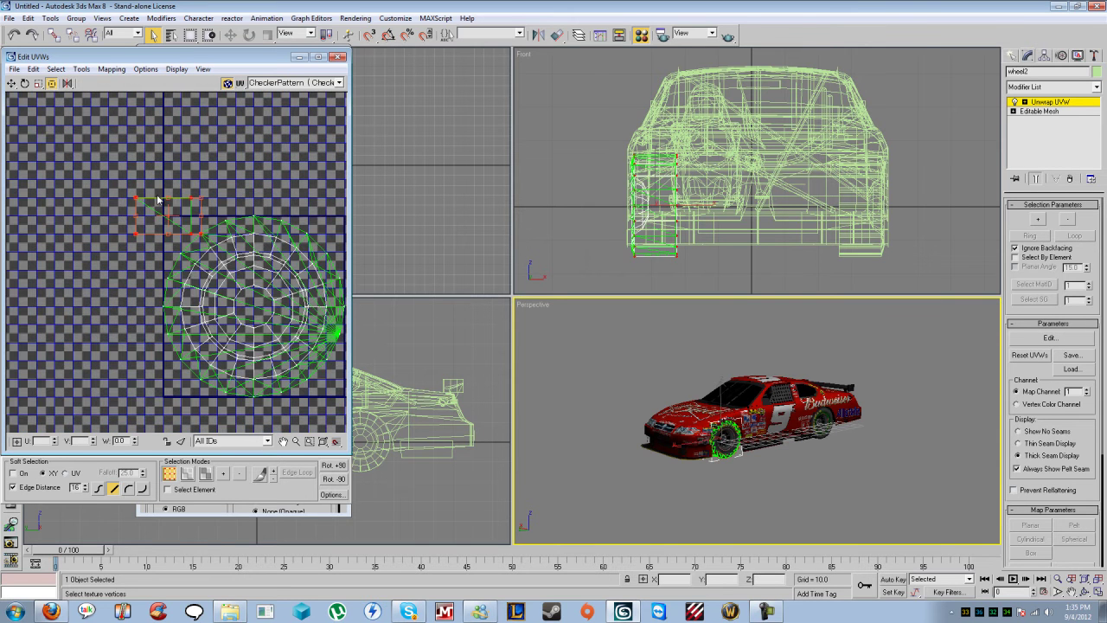
{"action": "left_click", "coordinate": [11, 83]}
{"action": "left_click_drag", "start_coordinate": [104, 187], "coordinate": [201, 245]}
{"action": "left_click_drag", "start_coordinate": [137, 198], "coordinate": [178, 228]}
{"action": "key", "text": "ctrl+z"}
{"action": "left_click_drag", "start_coordinate": [126, 191], "coordinate": [197, 240]}
{"action": "left_click_drag", "start_coordinate": [132, 198], "coordinate": [164, 220]}
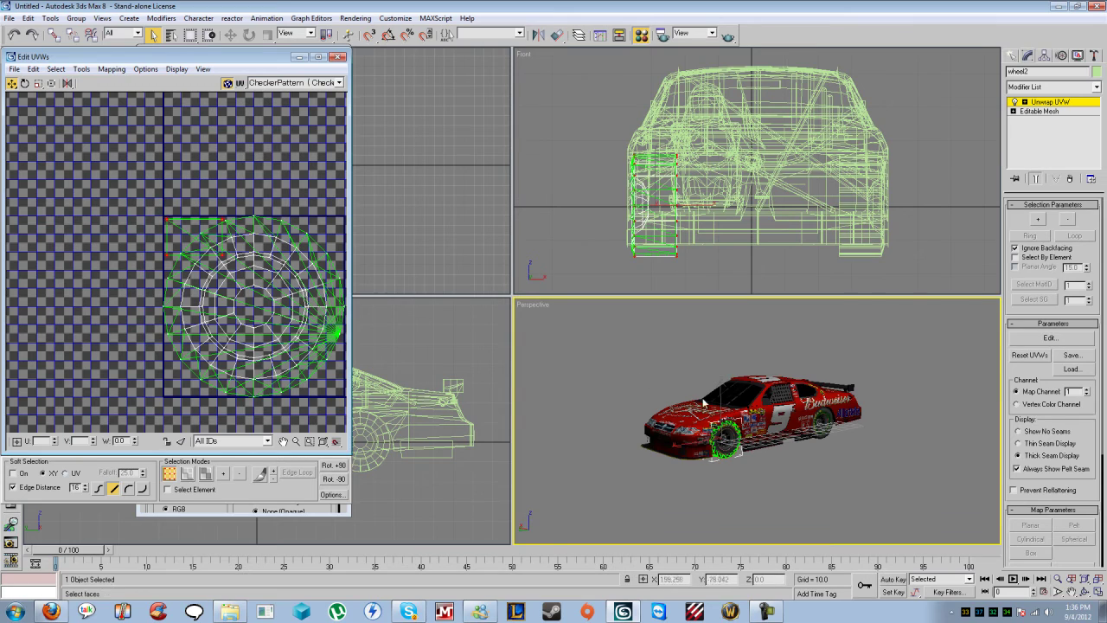
Step: Check the tire texture on the front wheel up close and examine whether its UVs stay within the texture square
{"action": "scroll", "coordinate": [756, 425], "scroll_direction": "up", "scroll_amount": 10}
{"action": "middle_click_drag", "start_coordinate": [810, 375], "coordinate": [843, 430]}
{"action": "left_click", "coordinate": [282, 57]}
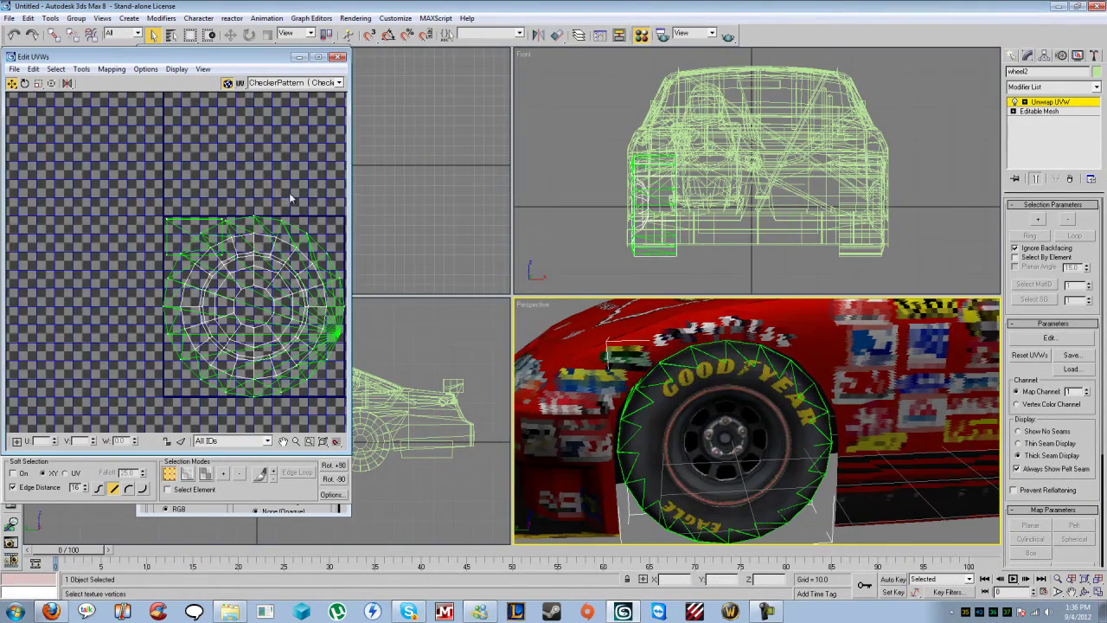
{"action": "scroll", "coordinate": [276, 192], "scroll_direction": "down", "scroll_amount": 1}
{"action": "middle_click_drag", "start_coordinate": [297, 180], "coordinate": [251, 187]}
{"action": "scroll", "coordinate": [249, 314], "scroll_direction": "up", "scroll_amount": 1}
{"action": "scroll", "coordinate": [251, 317], "scroll_direction": "up", "scroll_amount": 2}
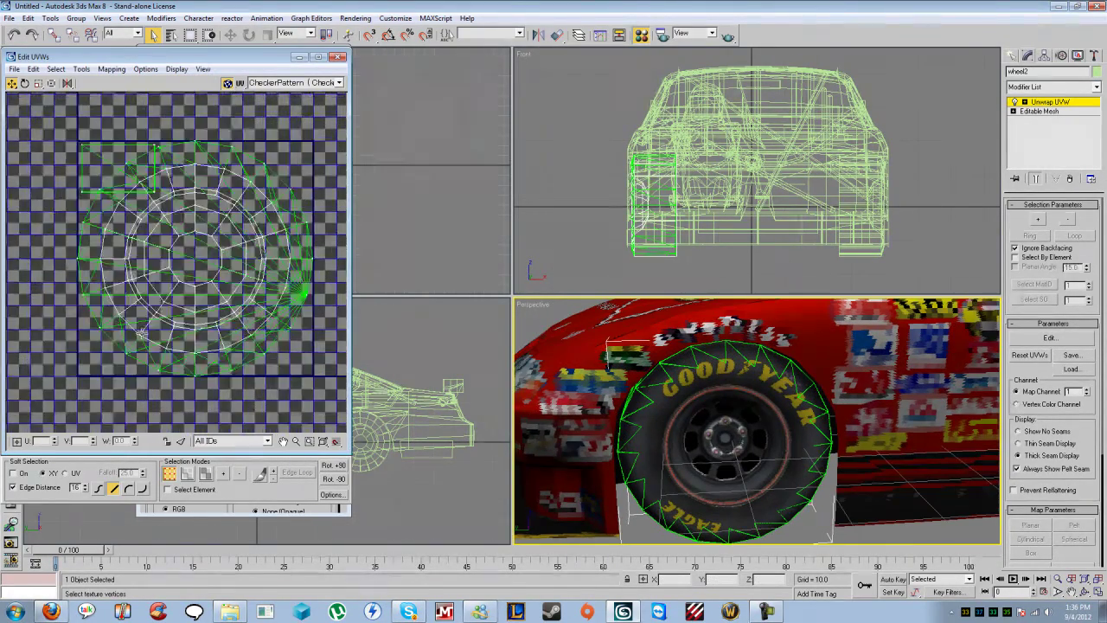
{"action": "scroll", "coordinate": [221, 345], "scroll_direction": "up", "scroll_amount": 5}
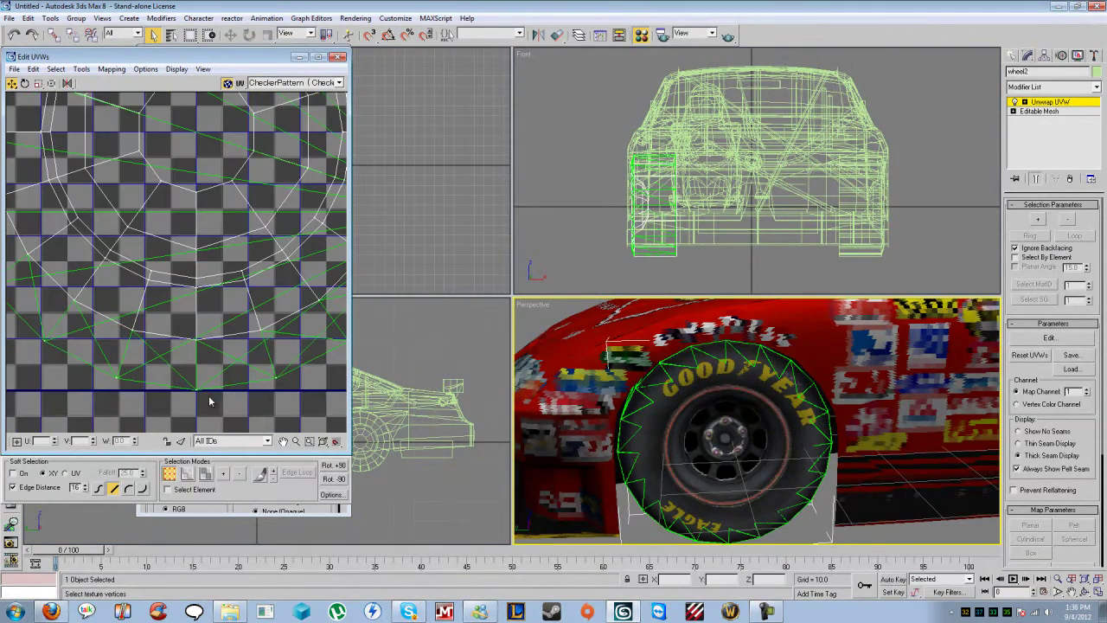
Step: Select all of the front wheel's UVs, scale them down slightly to fit inside the texture square, and return to the wheel's base mesh
{"action": "scroll", "coordinate": [209, 400], "scroll_direction": "down", "scroll_amount": 7}
{"action": "left_click_drag", "start_coordinate": [141, 227], "coordinate": [299, 352]}
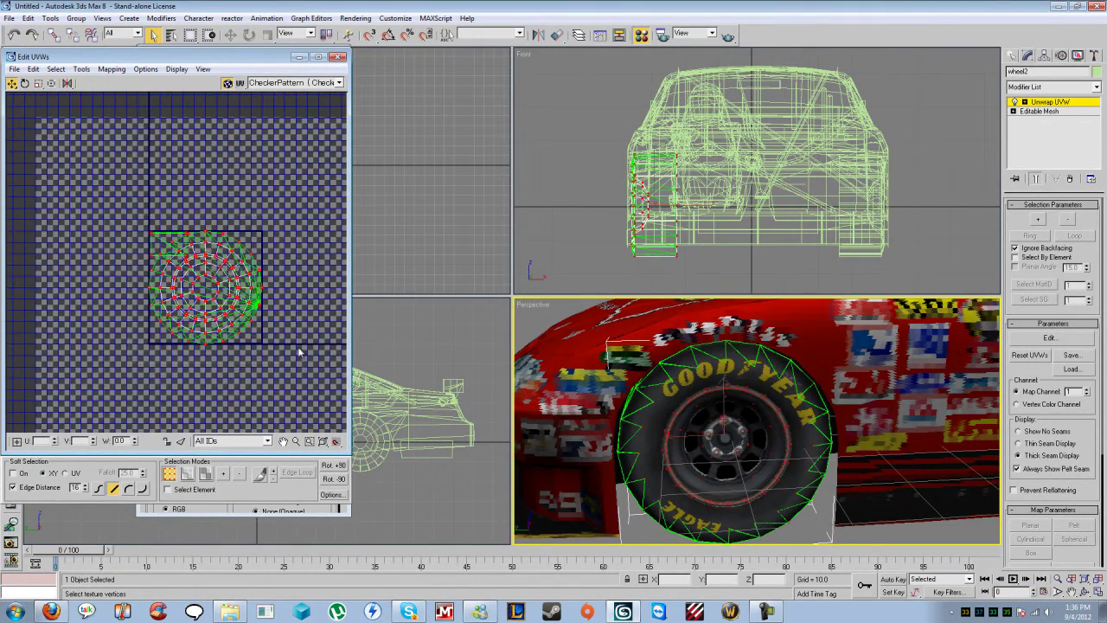
{"action": "left_click", "coordinate": [37, 83]}
{"action": "middle_click_drag", "start_coordinate": [264, 231], "coordinate": [266, 232]}
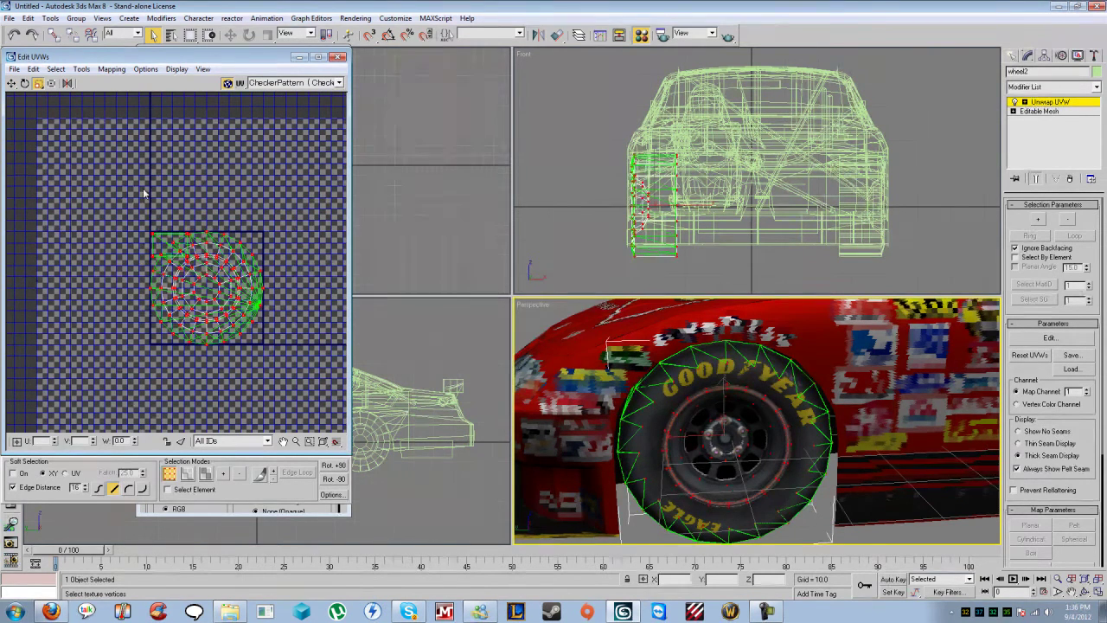
{"action": "left_click_drag", "start_coordinate": [153, 231], "coordinate": [159, 239]}
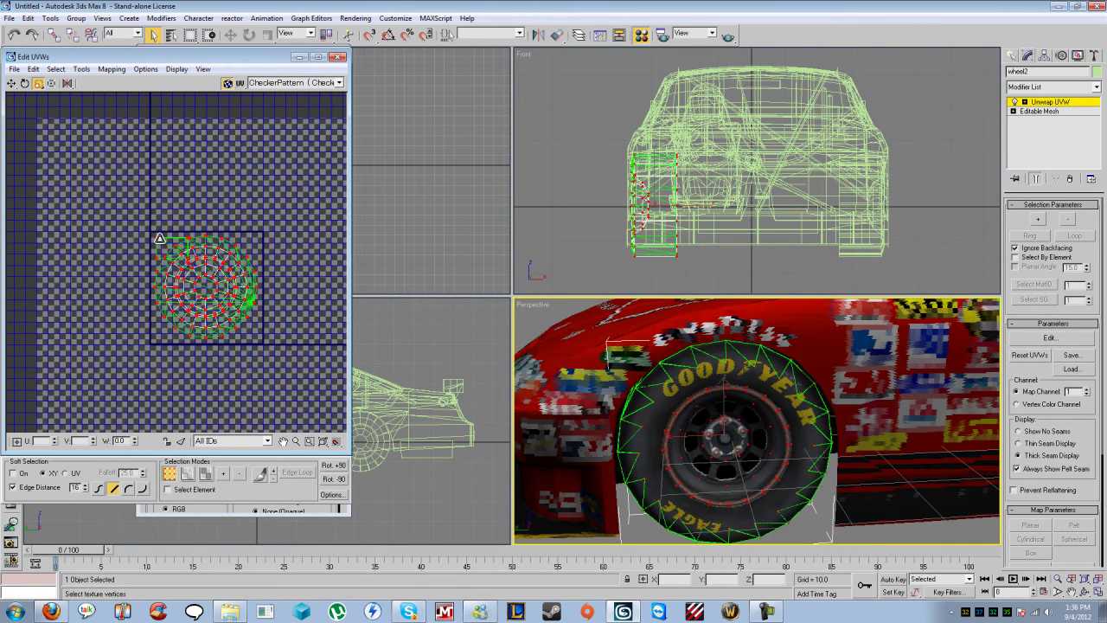
{"action": "left_click", "coordinate": [326, 221]}
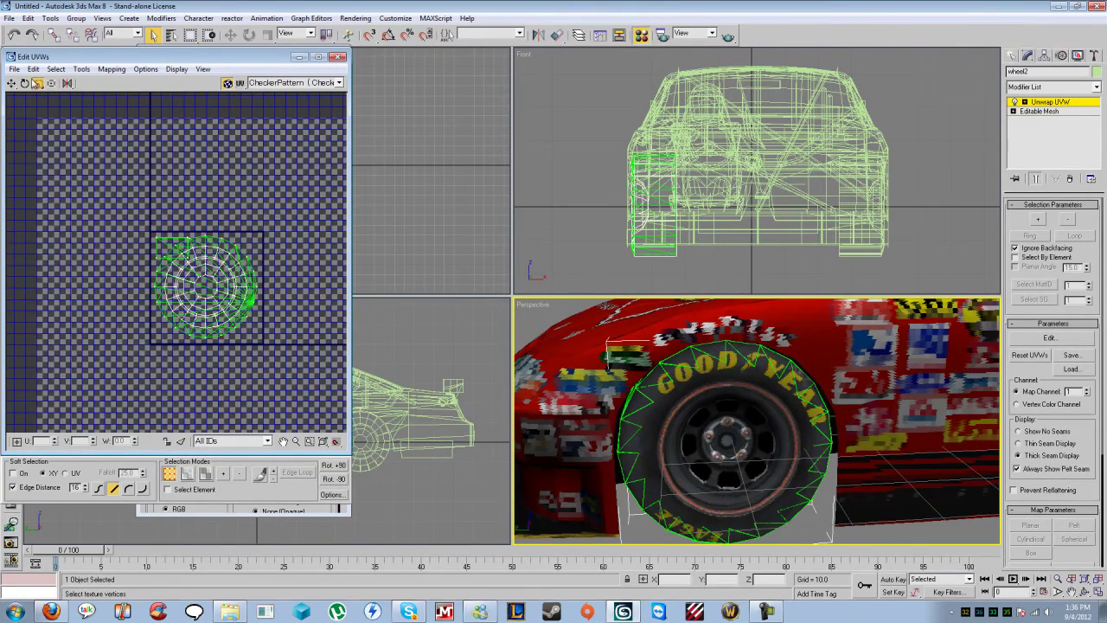
{"action": "scroll", "coordinate": [773, 420], "scroll_direction": "up", "scroll_amount": 6}
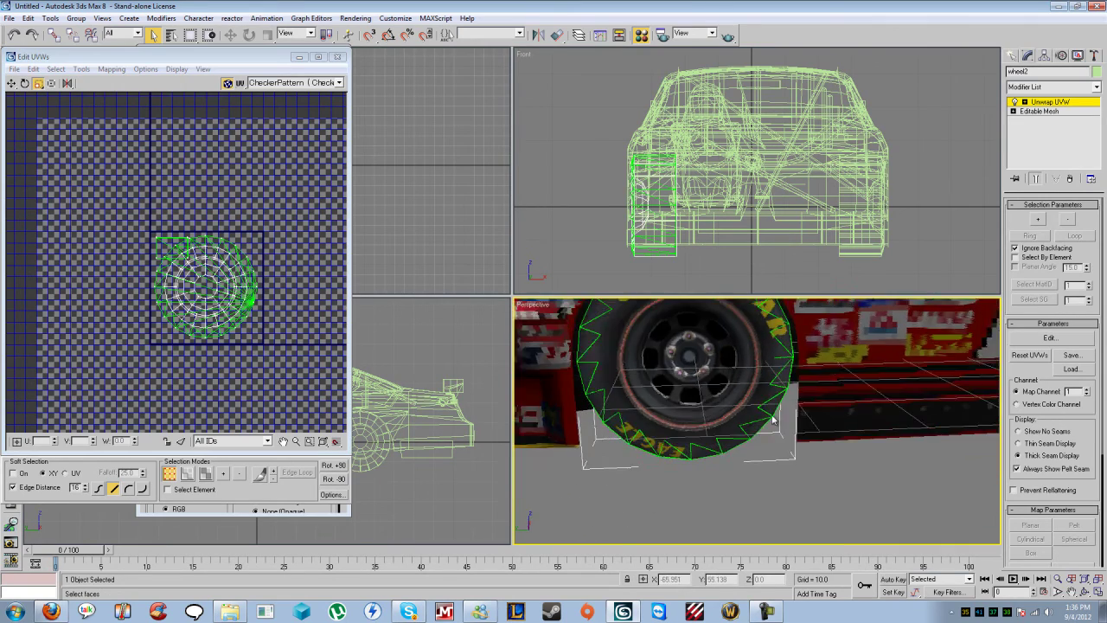
{"action": "scroll", "coordinate": [822, 461], "scroll_direction": "down", "scroll_amount": 10}
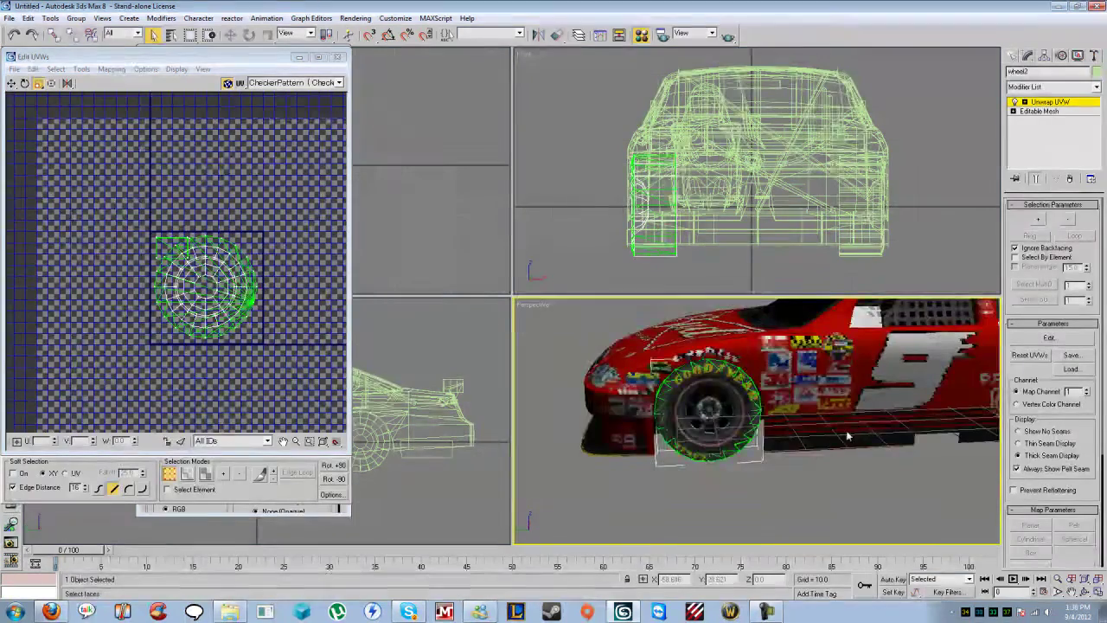
{"action": "middle_click_drag", "start_coordinate": [638, 453], "coordinate": [616, 448]}
{"action": "scroll", "coordinate": [731, 389], "scroll_direction": "down", "scroll_amount": 3}
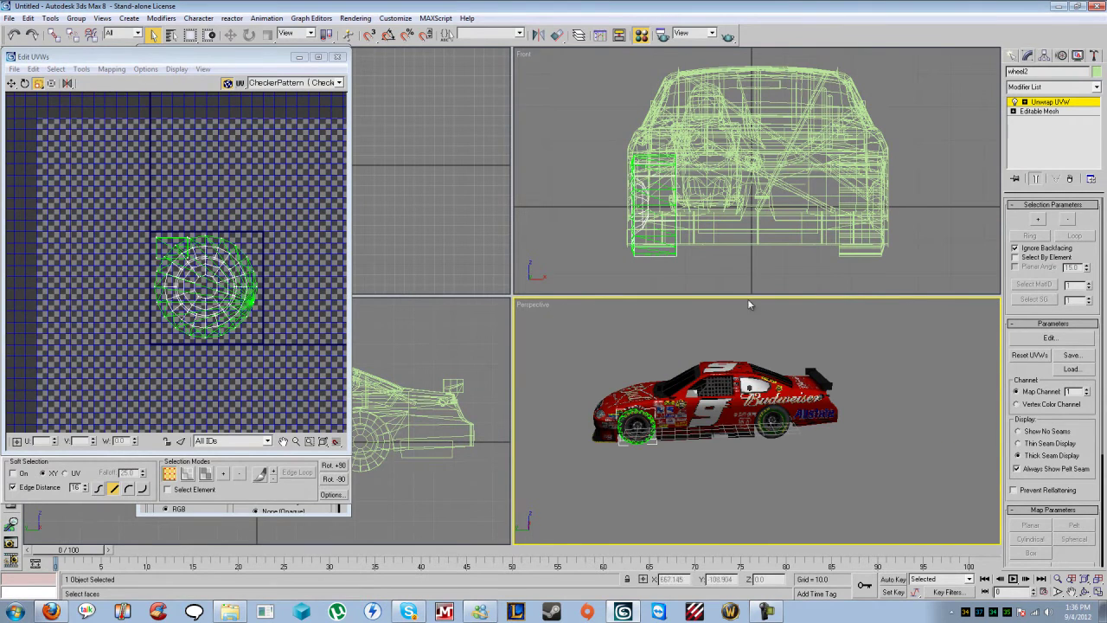
{"action": "left_click", "coordinate": [1038, 112]}
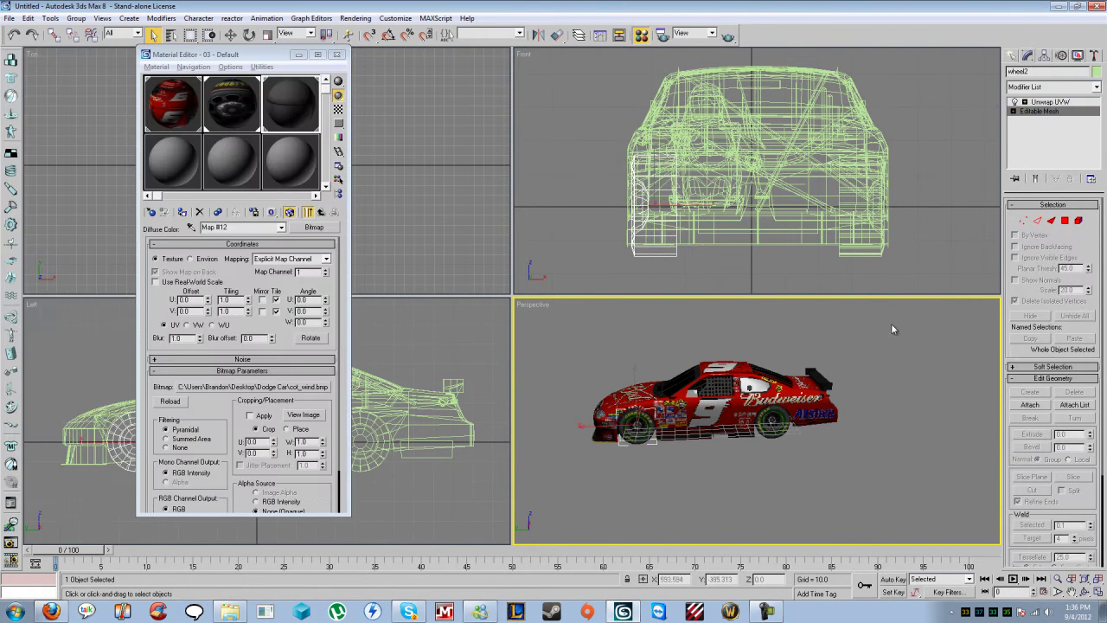
Step: Select the rear wheel, wheel1, apply the Unwrap UVW modifier, and open its UV layout for editing
{"action": "middle_click_drag", "start_coordinate": [863, 350], "coordinate": [845, 366], "text": "alt"}
{"action": "left_click", "coordinate": [799, 397]}
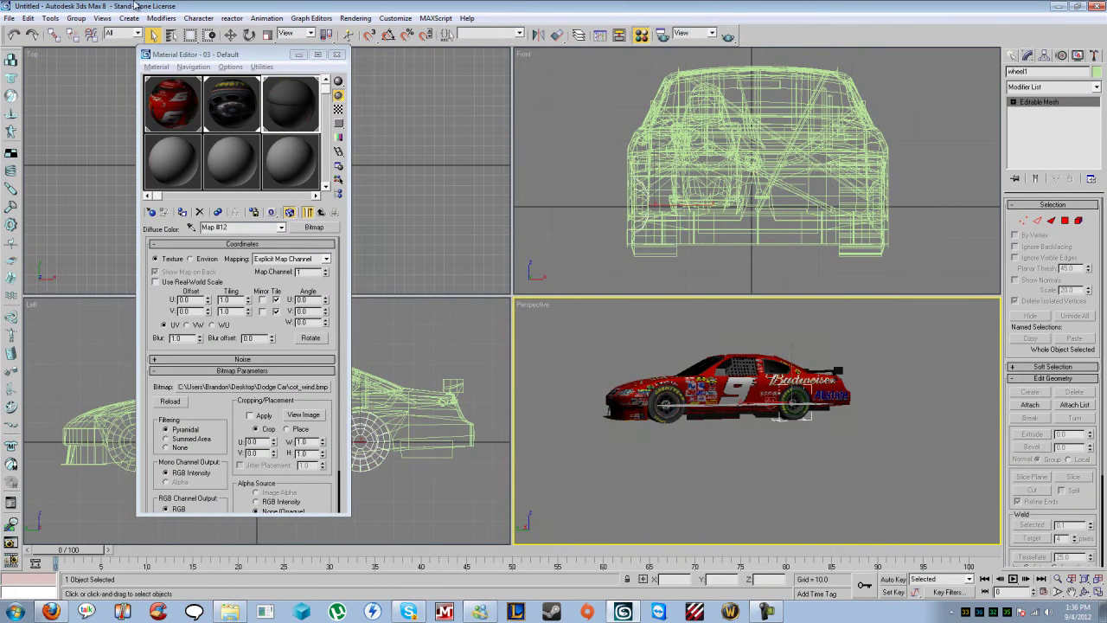
{"action": "left_click", "coordinate": [161, 18]}
{"action": "mouse_move", "coordinate": [232, 155]}
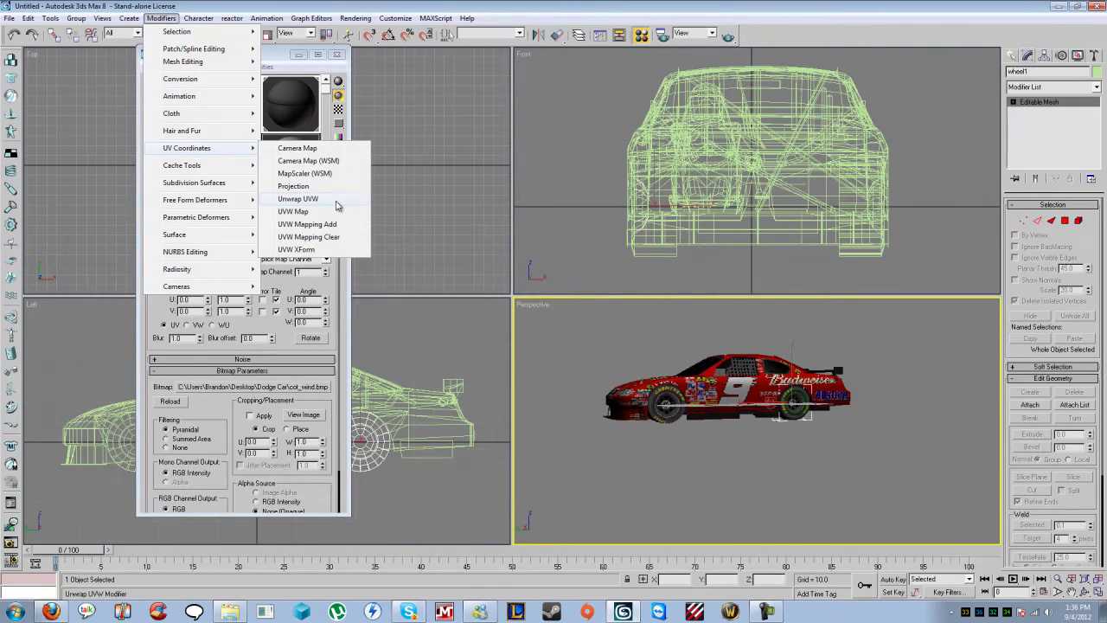
{"action": "left_click", "coordinate": [297, 199]}
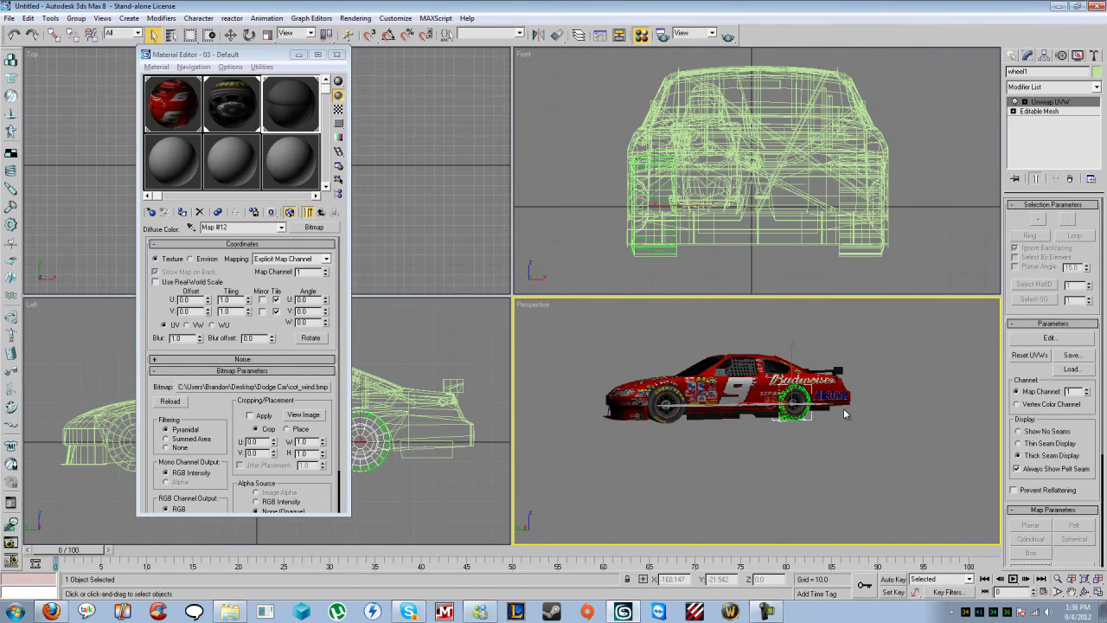
{"action": "left_click", "coordinate": [1050, 338]}
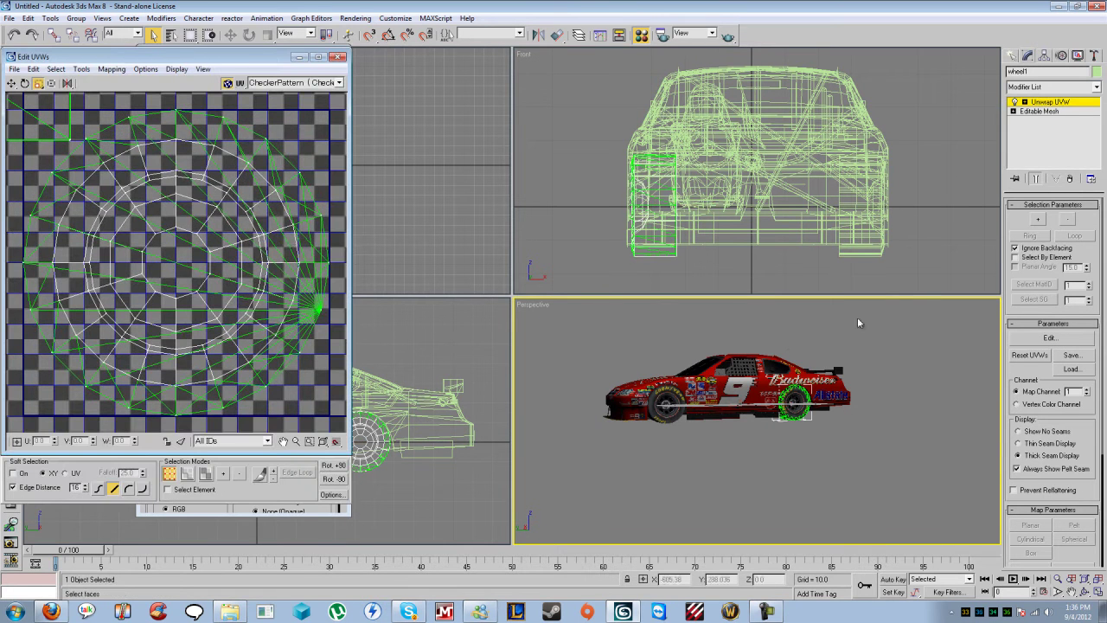
Step: Move the rear wheel's small rectangular UV cluster inside the texture square and scale the whole layout down slightly to fit within its borders
{"action": "left_click_drag", "start_coordinate": [59, 130], "coordinate": [149, 188]}
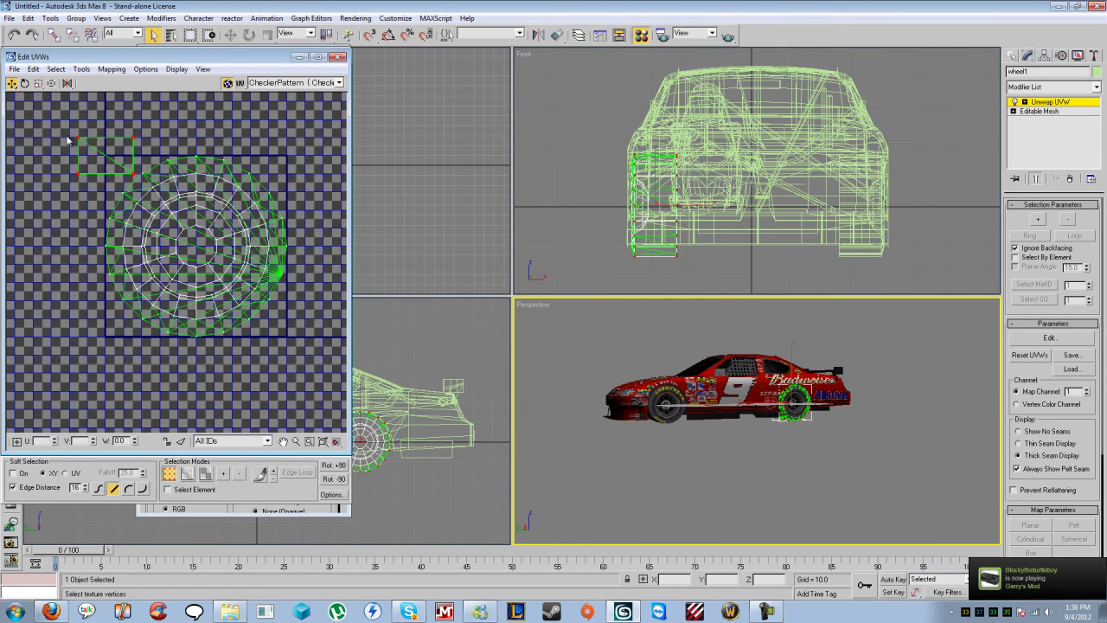
{"action": "left_click_drag", "start_coordinate": [79, 139], "coordinate": [303, 364]}
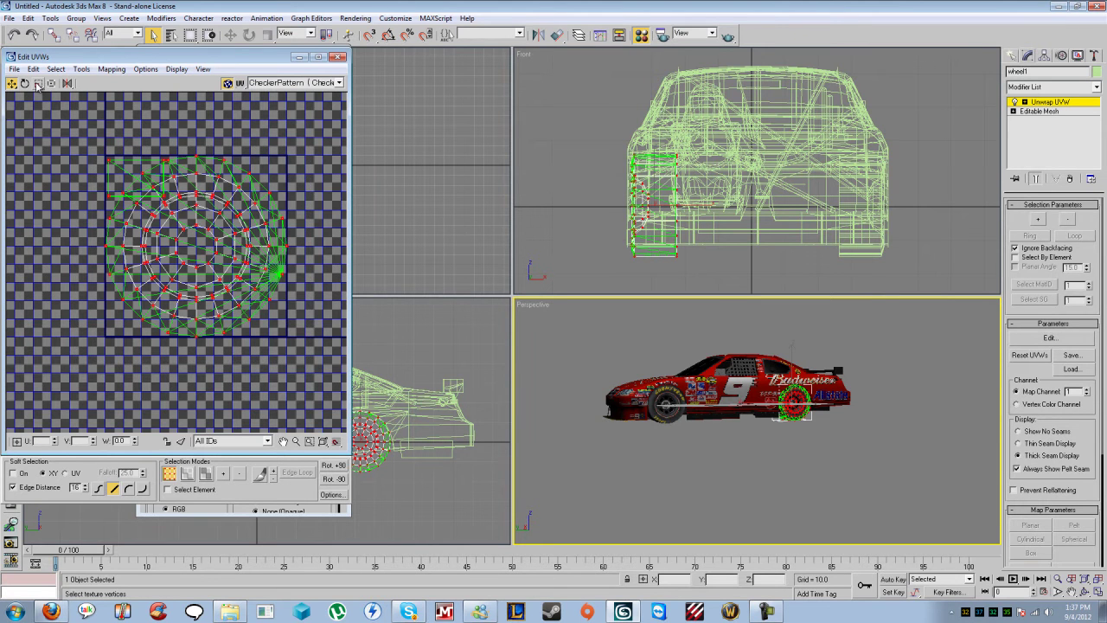
{"action": "left_click", "coordinate": [38, 84]}
{"action": "left_click_drag", "start_coordinate": [106, 158], "coordinate": [112, 163]}
{"action": "left_click", "coordinate": [290, 188]}
{"action": "left_click", "coordinate": [750, 374]}
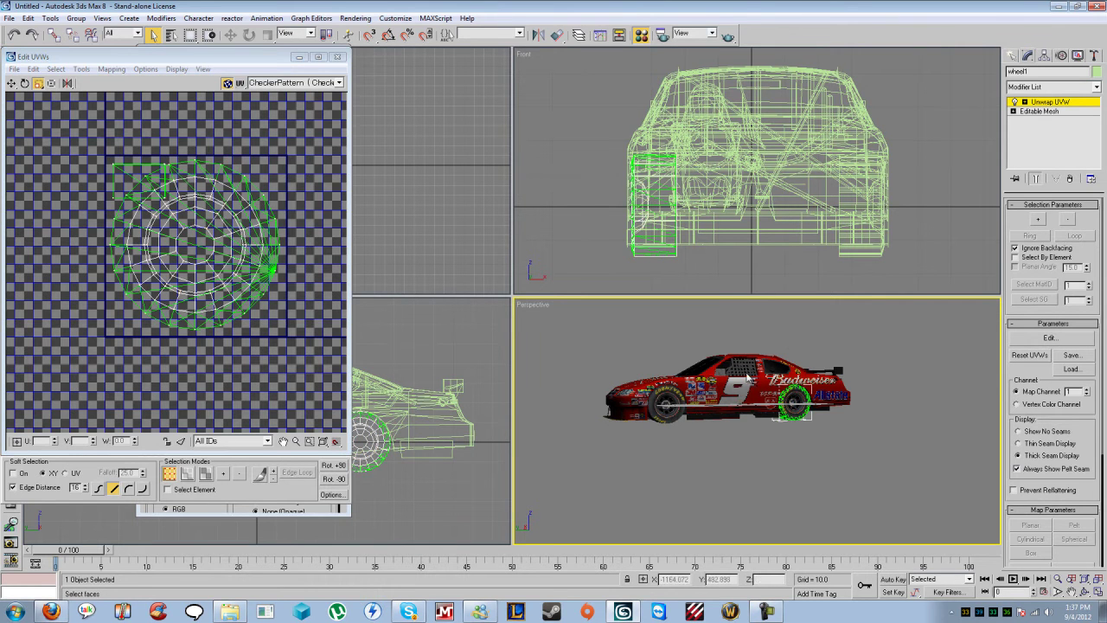
{"action": "middle_click_drag", "start_coordinate": [655, 387], "coordinate": [811, 398], "text": "alt"}
{"action": "scroll", "coordinate": [781, 378], "scroll_direction": "up", "scroll_amount": 4}
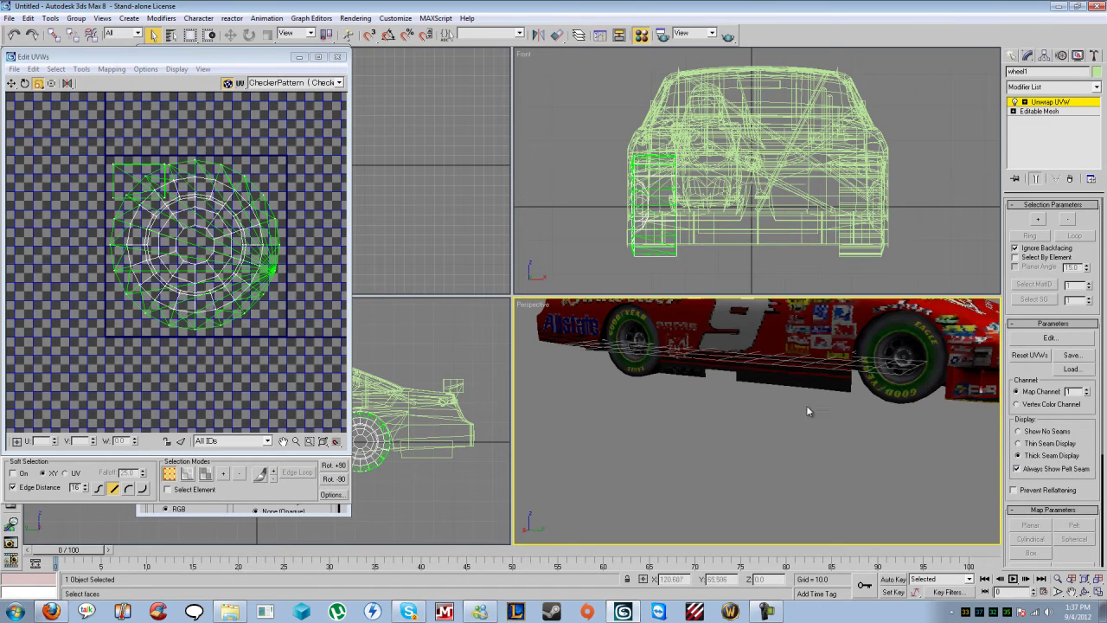
{"action": "scroll", "coordinate": [783, 408], "scroll_direction": "down", "scroll_amount": 1}
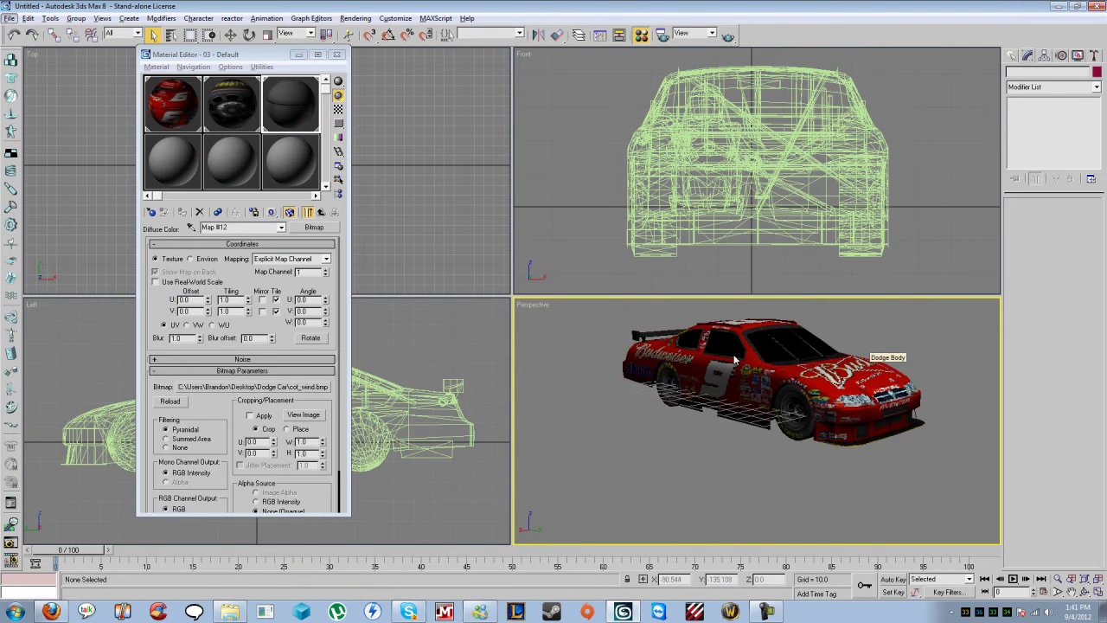
Step: Apply Unwrap UVW to the front wheel, wheel2, and check in its UV layout that everything lies inside the texture square
{"action": "middle_click_drag", "start_coordinate": [737, 360], "coordinate": [829, 397], "text": "alt"}
{"action": "left_click", "coordinate": [694, 391]}
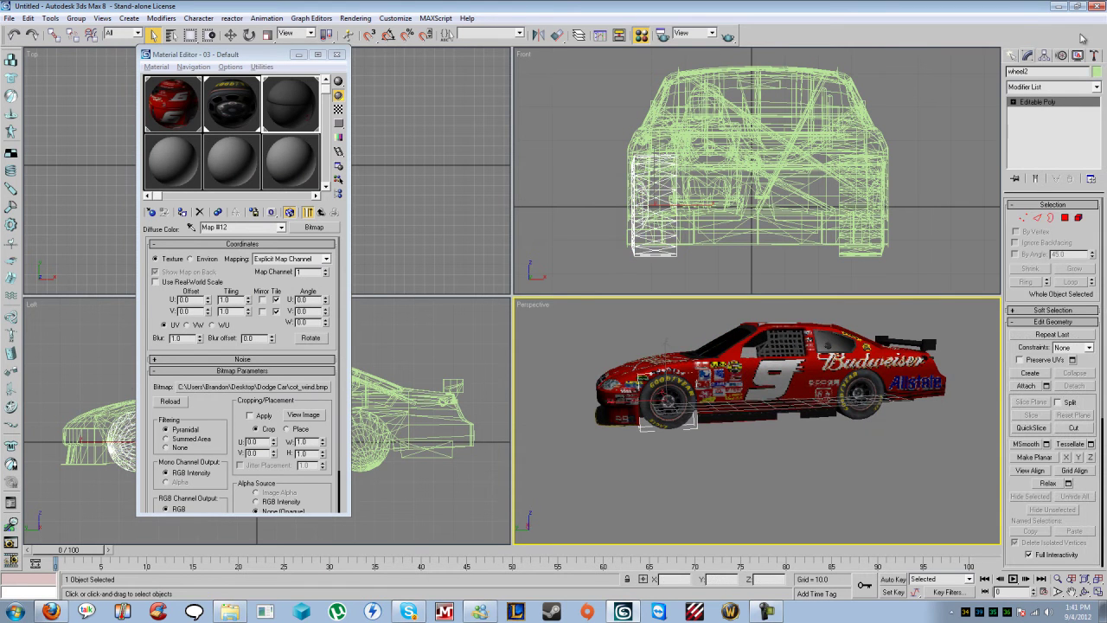
{"action": "left_click", "coordinate": [857, 394]}
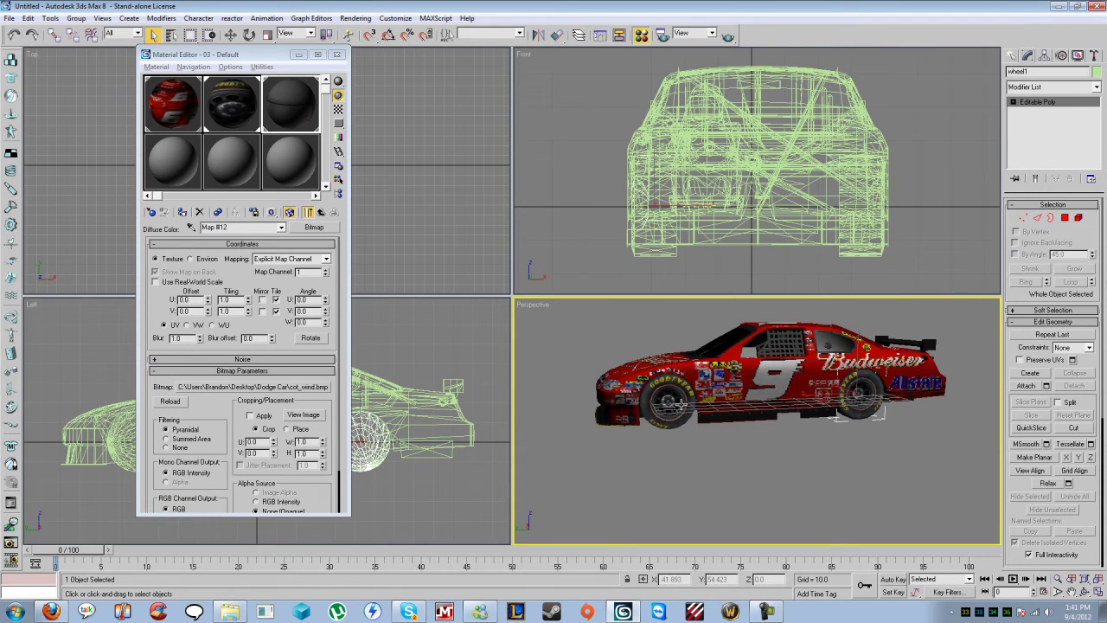
{"action": "left_click", "coordinate": [682, 404]}
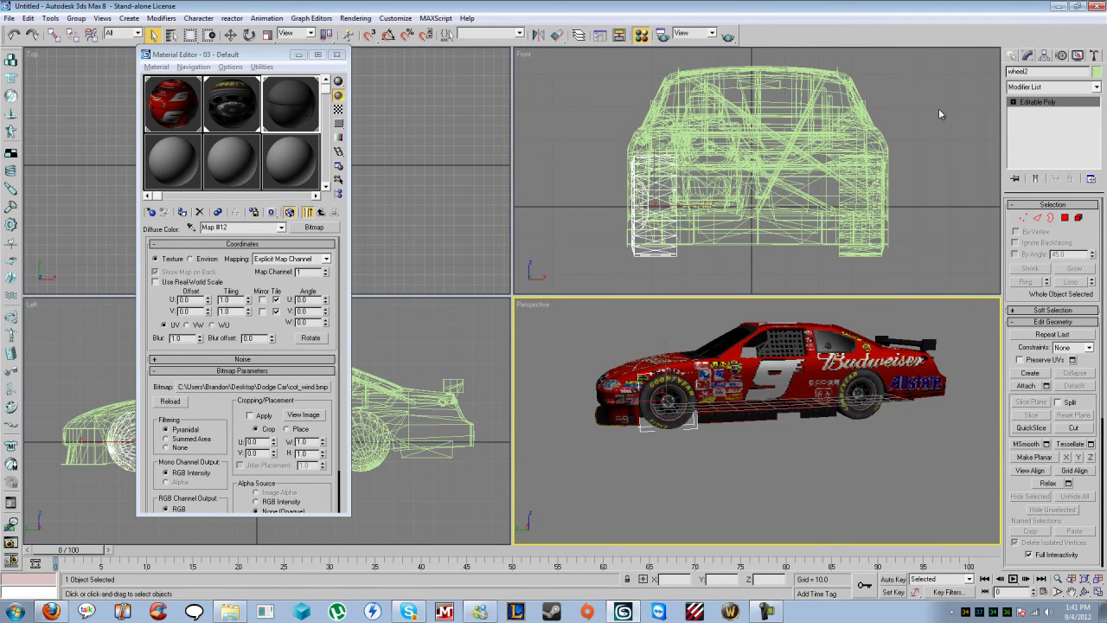
{"action": "left_click", "coordinate": [161, 18]}
{"action": "mouse_move", "coordinate": [216, 154]}
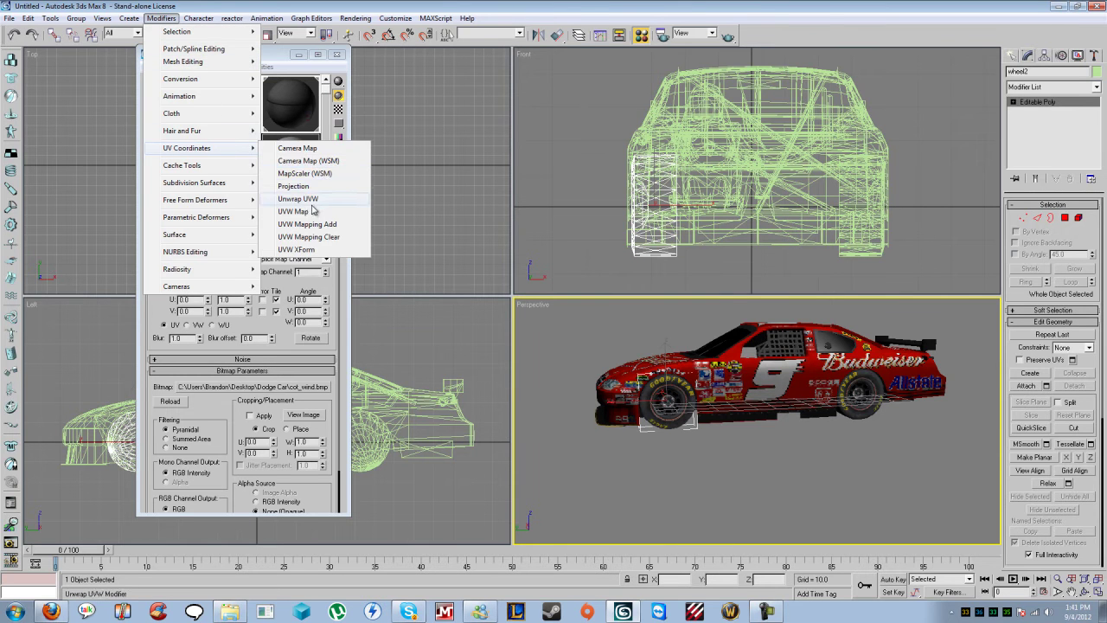
{"action": "left_click", "coordinate": [317, 208]}
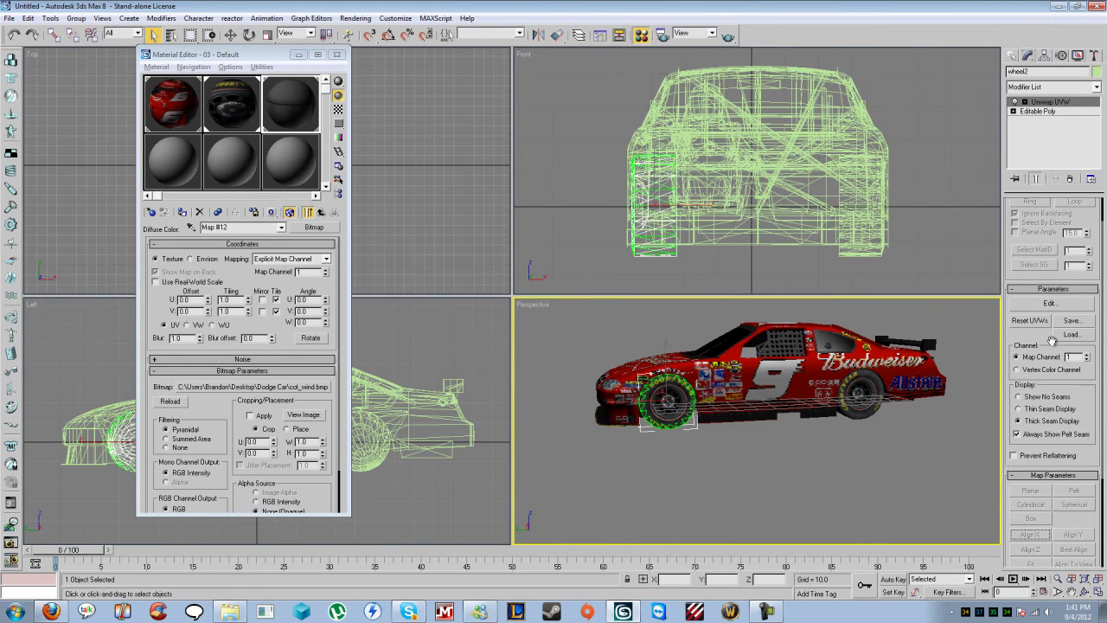
{"action": "left_click", "coordinate": [1049, 304]}
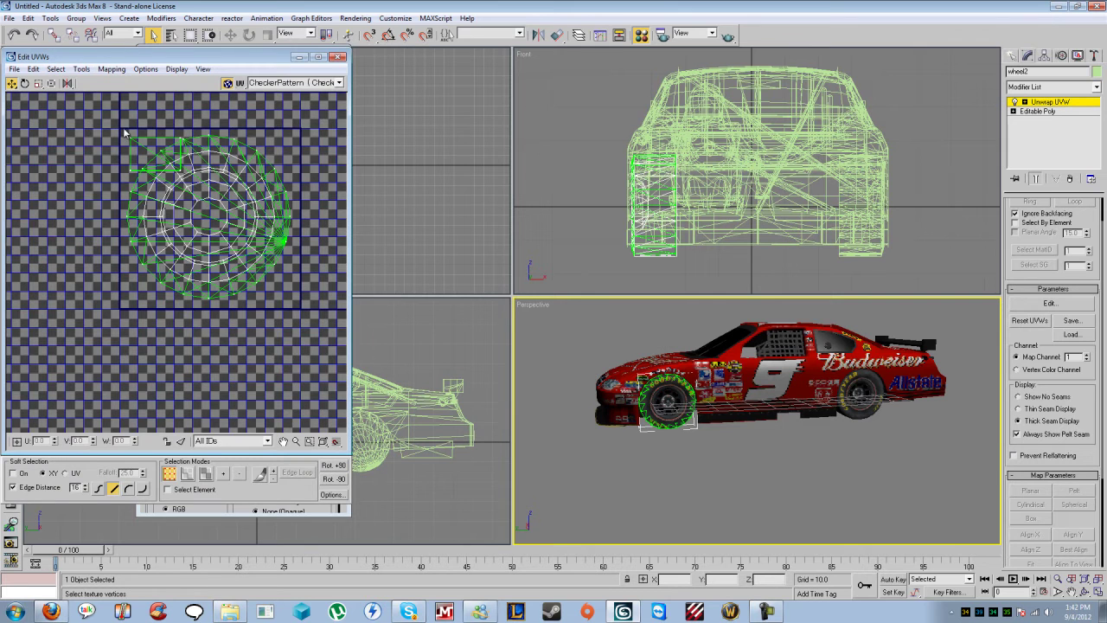
{"action": "left_click", "coordinate": [338, 57]}
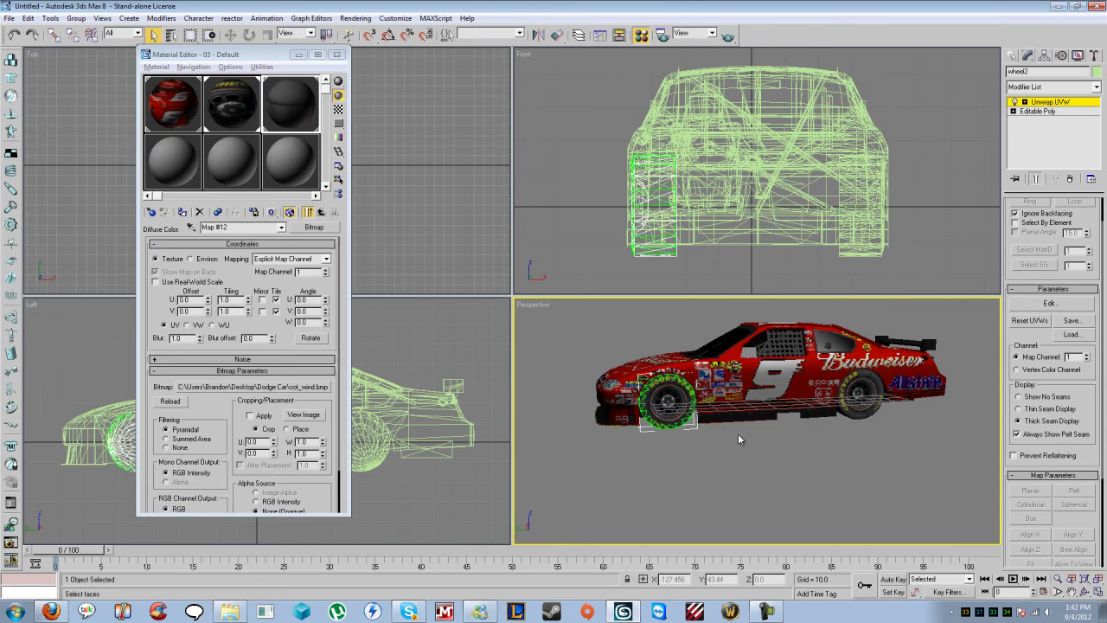
Step: Examine the textured car from several sides and up close, including its wheels and the Dodge Body mesh
{"action": "middle_click_drag", "start_coordinate": [685, 346], "coordinate": [751, 353], "text": "alt"}
{"action": "left_click", "coordinate": [1060, 113]}
{"action": "scroll", "coordinate": [785, 332], "scroll_direction": "up", "scroll_amount": 5}
{"action": "middle_click_drag", "start_coordinate": [839, 335], "coordinate": [751, 387], "text": "alt"}
{"action": "middle_click_drag", "start_coordinate": [751, 386], "coordinate": [826, 397], "text": "alt"}
{"action": "middle_click_drag", "start_coordinate": [689, 415], "coordinate": [858, 398], "text": "alt"}
{"action": "scroll", "coordinate": [858, 397], "scroll_direction": "up", "scroll_amount": 5}
{"action": "scroll", "coordinate": [773, 384], "scroll_direction": "up", "scroll_amount": 4}
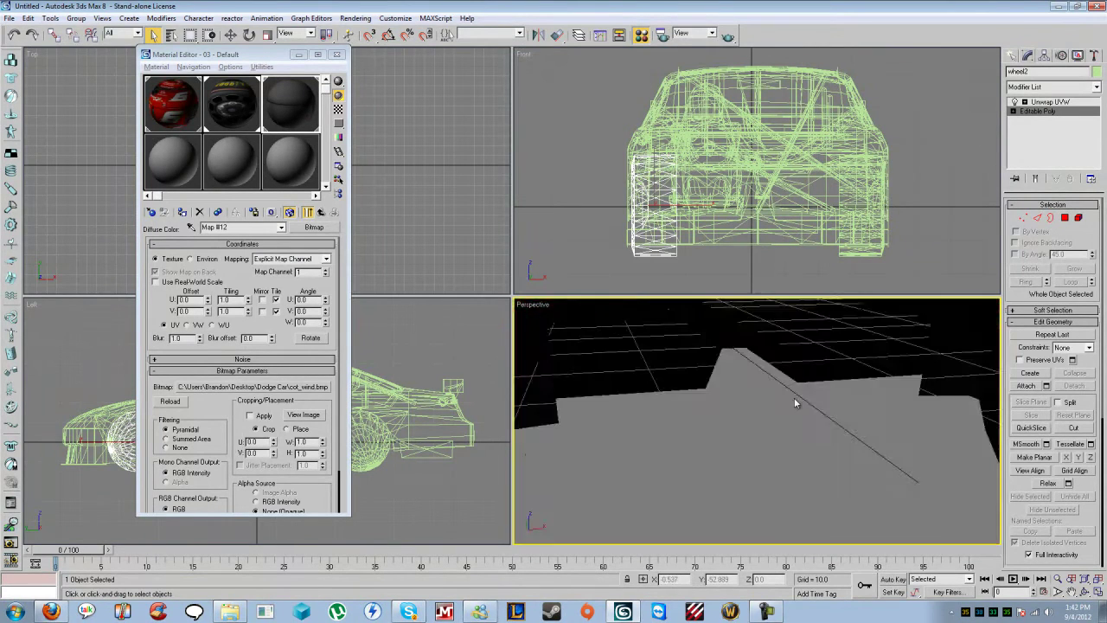
{"action": "scroll", "coordinate": [821, 409], "scroll_direction": "down", "scroll_amount": 10}
{"action": "scroll", "coordinate": [813, 395], "scroll_direction": "up", "scroll_amount": 5}
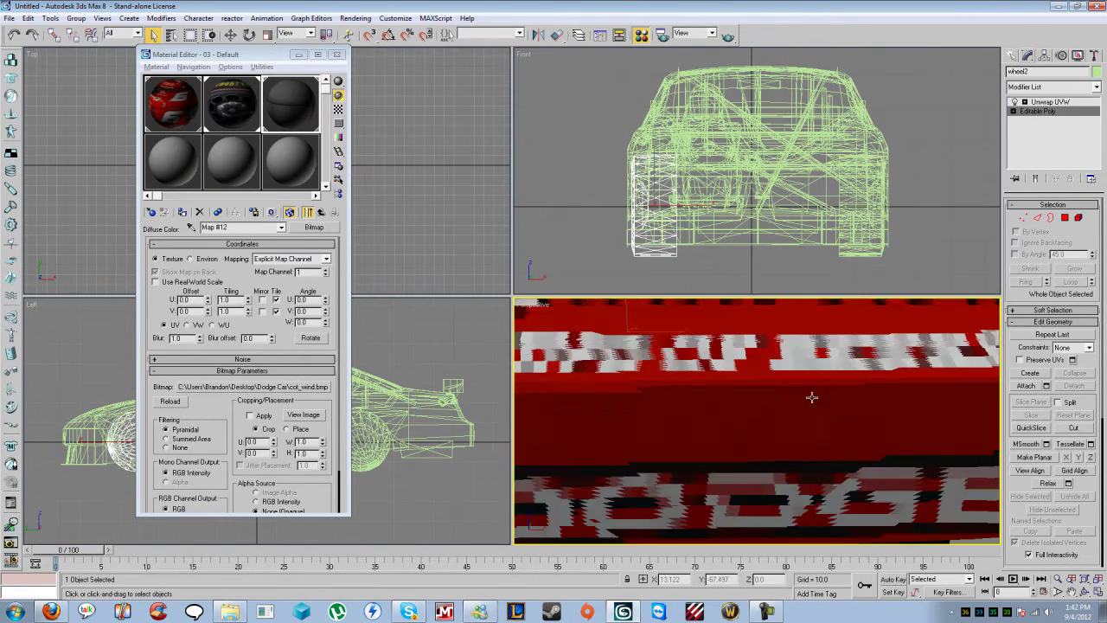
{"action": "scroll", "coordinate": [809, 396], "scroll_direction": "down", "scroll_amount": 5}
{"action": "left_click", "coordinate": [689, 358]}
{"action": "middle_click_drag", "start_coordinate": [690, 358], "coordinate": [783, 374], "text": "alt"}
{"action": "scroll", "coordinate": [783, 374], "scroll_direction": "up", "scroll_amount": 3}
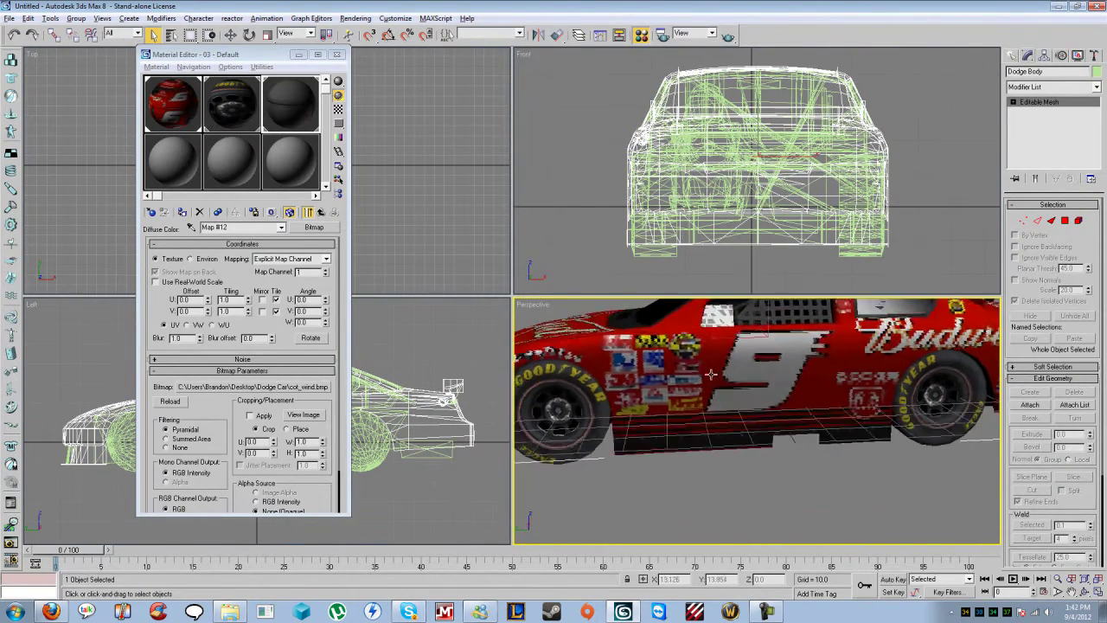
{"action": "scroll", "coordinate": [716, 372], "scroll_direction": "down", "scroll_amount": 6}
{"action": "middle_click_drag", "start_coordinate": [716, 372], "coordinate": [874, 370], "text": "alt"}
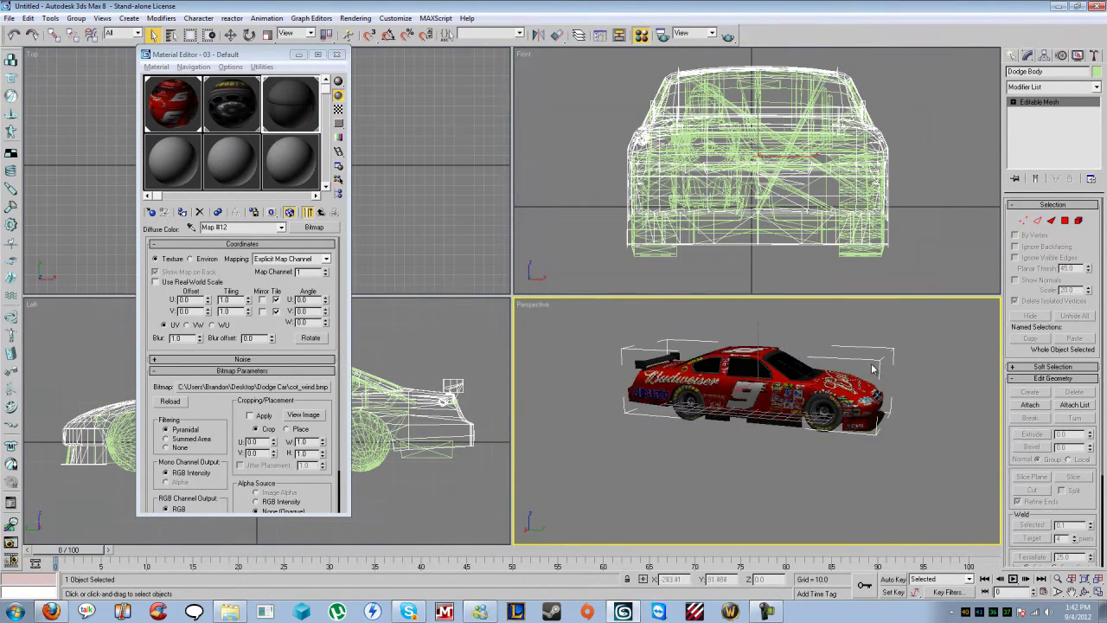
Step: Export the scene to the Desktop as a 3D Studio (*.3DS) file named dodge, preserving MAX's texture coordinates
{"action": "left_click", "coordinate": [8, 18]}
{"action": "left_click", "coordinate": [39, 100]}
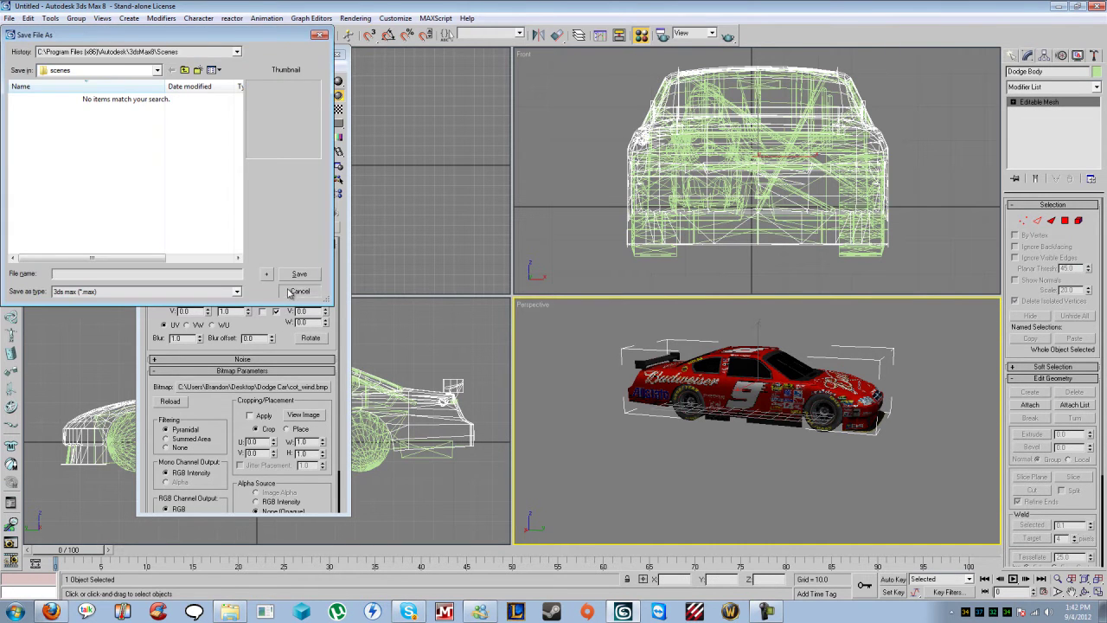
{"action": "left_click", "coordinate": [8, 18]}
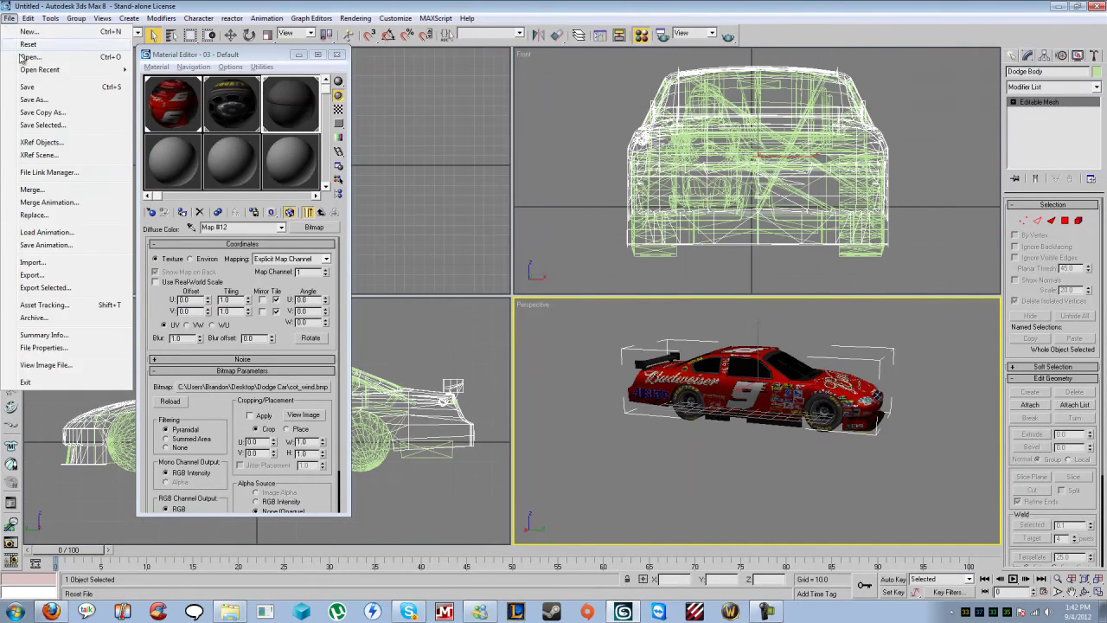
{"action": "left_click", "coordinate": [52, 274]}
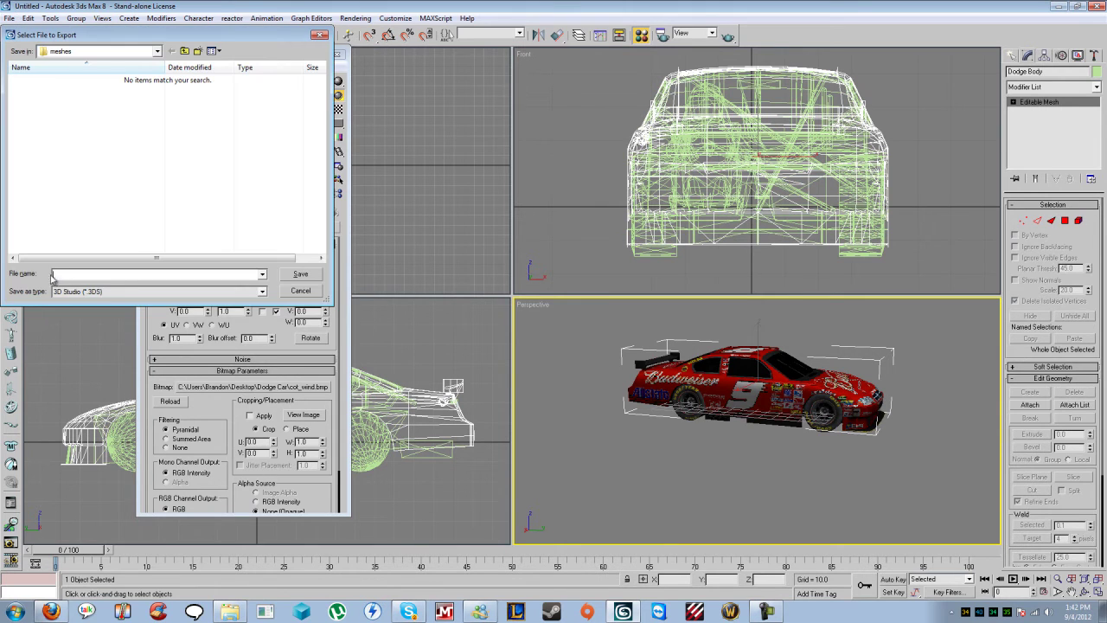
{"action": "left_click", "coordinate": [108, 53]}
{"action": "left_click", "coordinate": [58, 72]}
{"action": "left_click", "coordinate": [91, 274]}
{"action": "type", "text": "Dodge"}
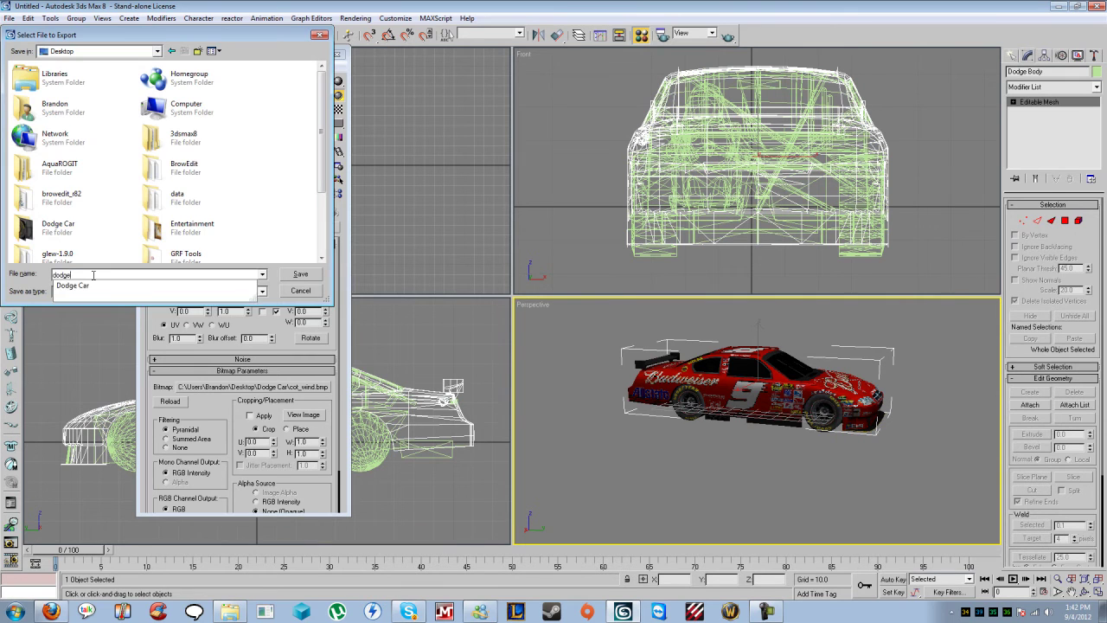
{"action": "key", "text": "Return"}
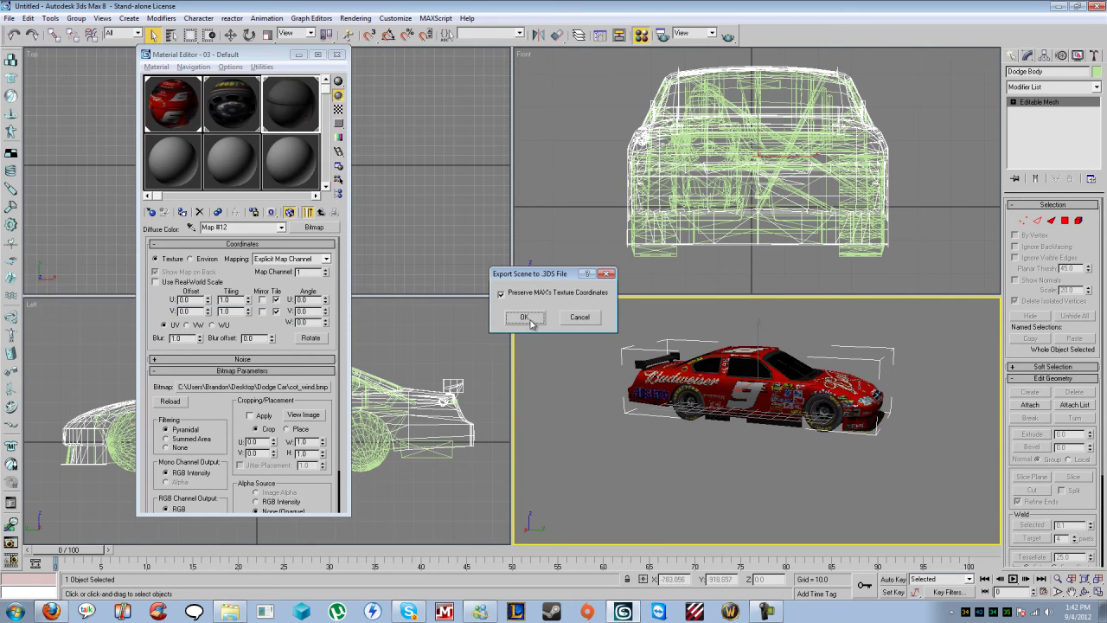
{"action": "left_click", "coordinate": [525, 318]}
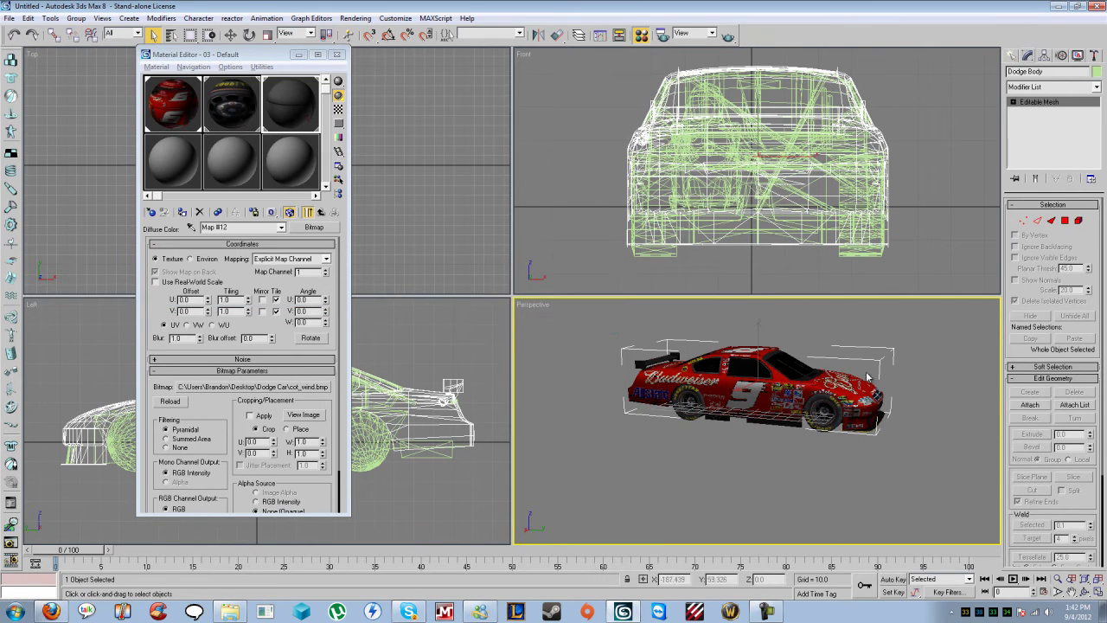
Step: Switch to Firefox and read the forum guide's descriptions of Browedit Tutorials #18 and #19 on 3ds Max modeling
{"action": "left_click", "coordinate": [49, 611]}
{"action": "left_click_drag", "start_coordinate": [379, 275], "coordinate": [474, 275]}
{"action": "left_click", "coordinate": [500, 275]}
{"action": "left_click_drag", "start_coordinate": [350, 219], "coordinate": [698, 218]}
{"action": "left_click", "coordinate": [572, 251]}
{"action": "left_click", "coordinate": [673, 244]}
{"action": "left_click", "coordinate": [716, 230]}
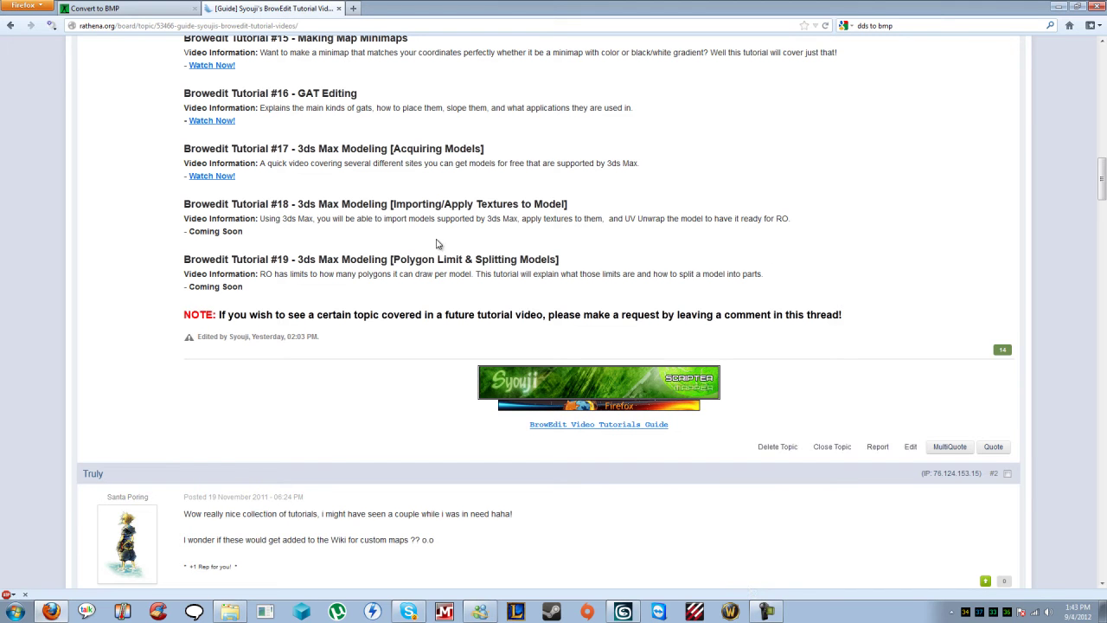
Step: Minimize Firefox and 3ds Max, move dodge_car.3DS from the Desktop into the Dodge Car folder and shift the folder window aside
{"action": "left_click", "coordinate": [1059, 6]}
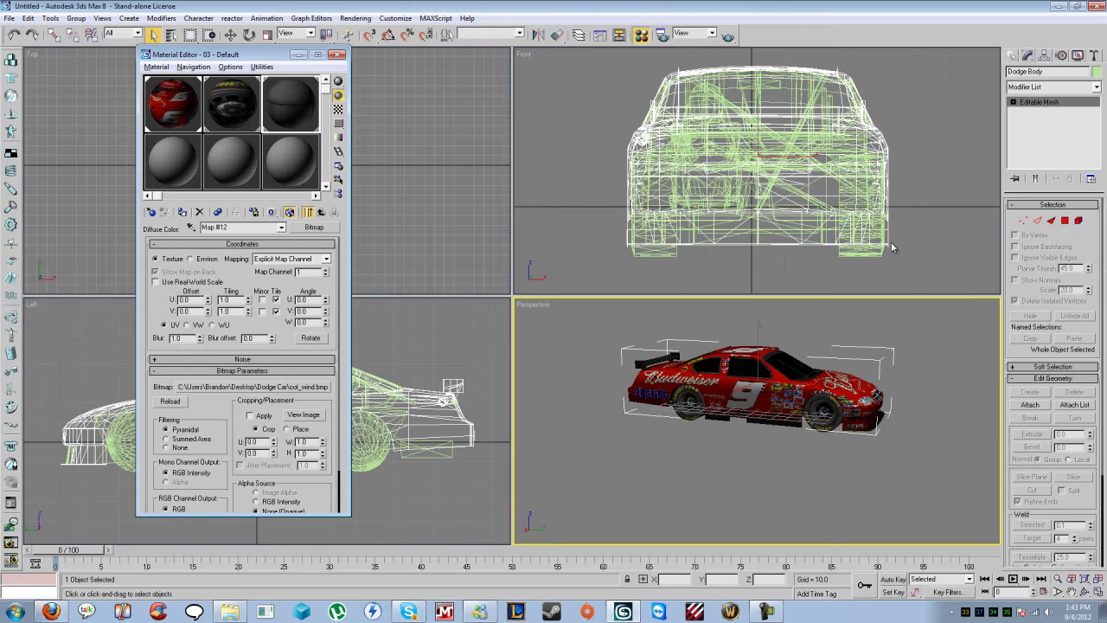
{"action": "left_click", "coordinate": [1059, 6]}
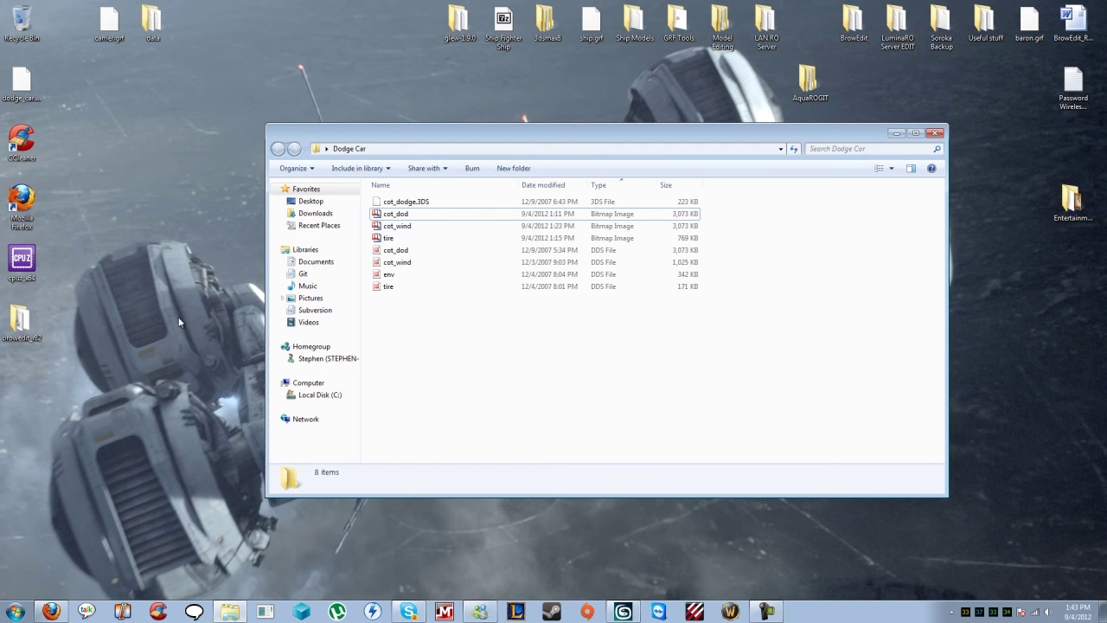
{"action": "left_click", "coordinate": [117, 198]}
{"action": "mouse_move", "coordinate": [7, 78]}
{"action": "left_mouse_down"}
{"action": "mouse_move", "coordinate": [237, 278]}
{"action": "mouse_move", "coordinate": [468, 432]}
{"action": "left_mouse_up"}
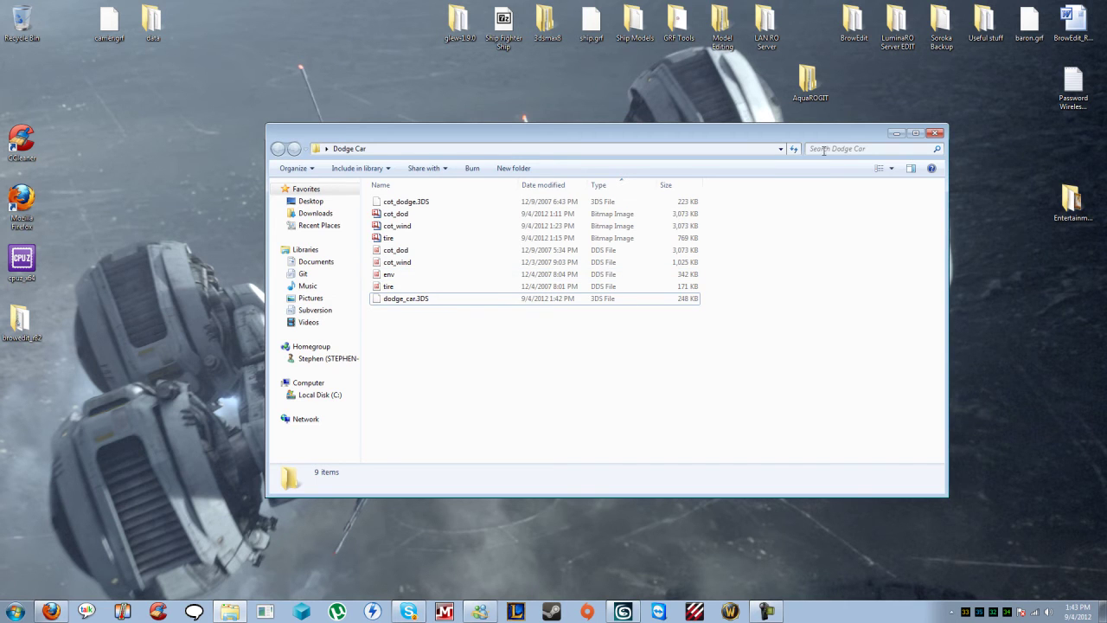
{"action": "left_click_drag", "start_coordinate": [834, 135], "coordinate": [939, 181]}
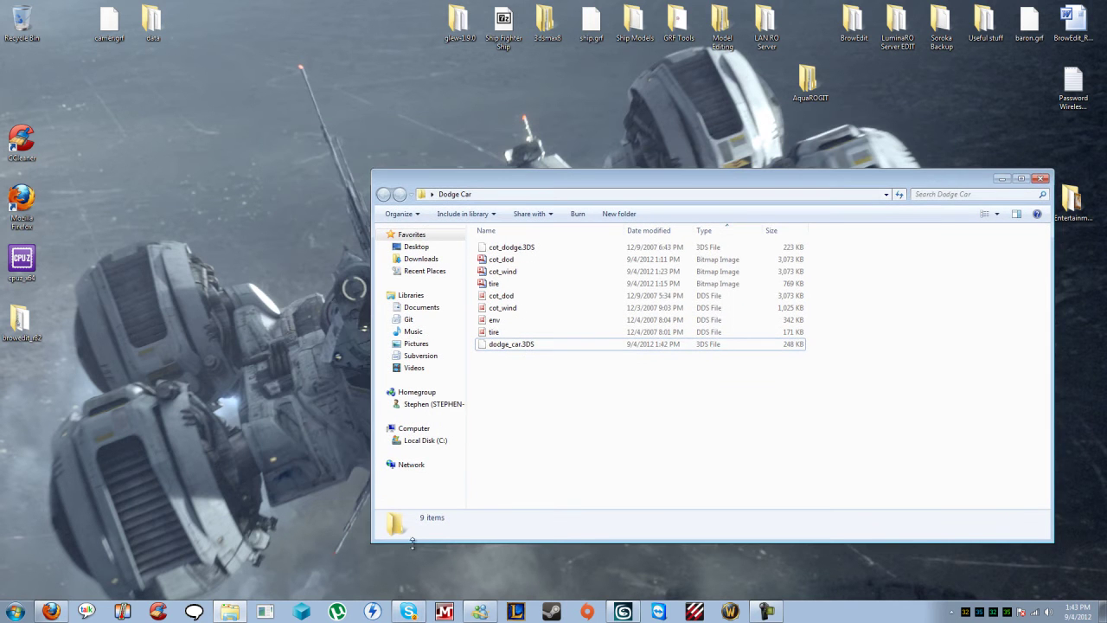
Step: Switch to BrowEdit, open the map spacepvp.rsw from the data folder and change to Global Height Edit mode
{"action": "left_click", "coordinate": [264, 610]}
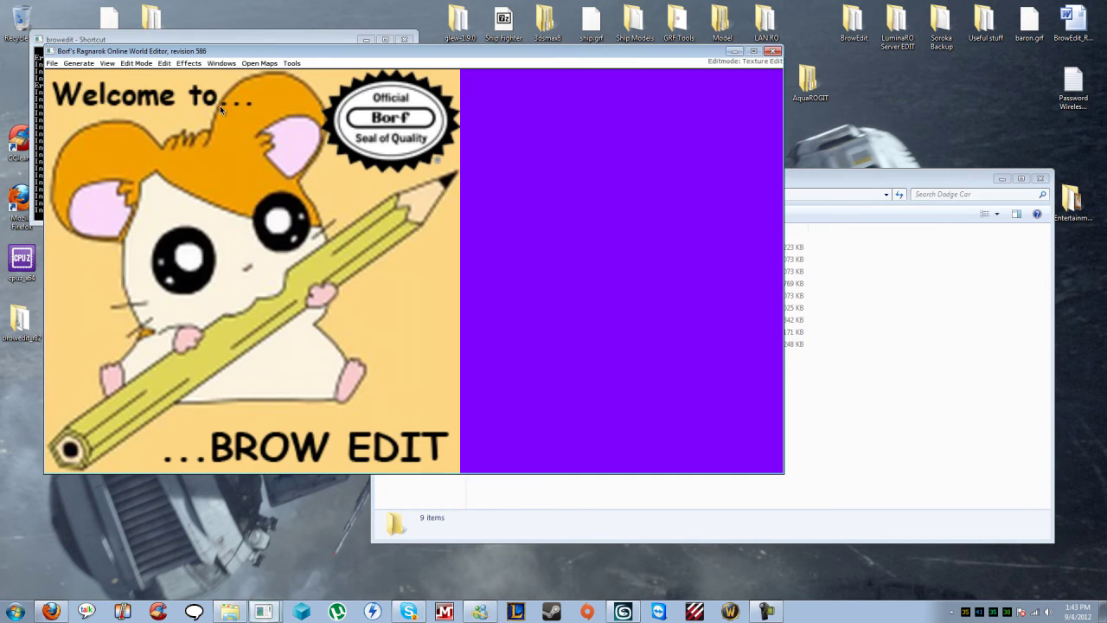
{"action": "left_click", "coordinate": [52, 64]}
{"action": "left_click", "coordinate": [66, 89]}
{"action": "left_click", "coordinate": [558, 351]}
{"action": "left_click", "coordinate": [52, 64]}
{"action": "left_click", "coordinate": [62, 89]}
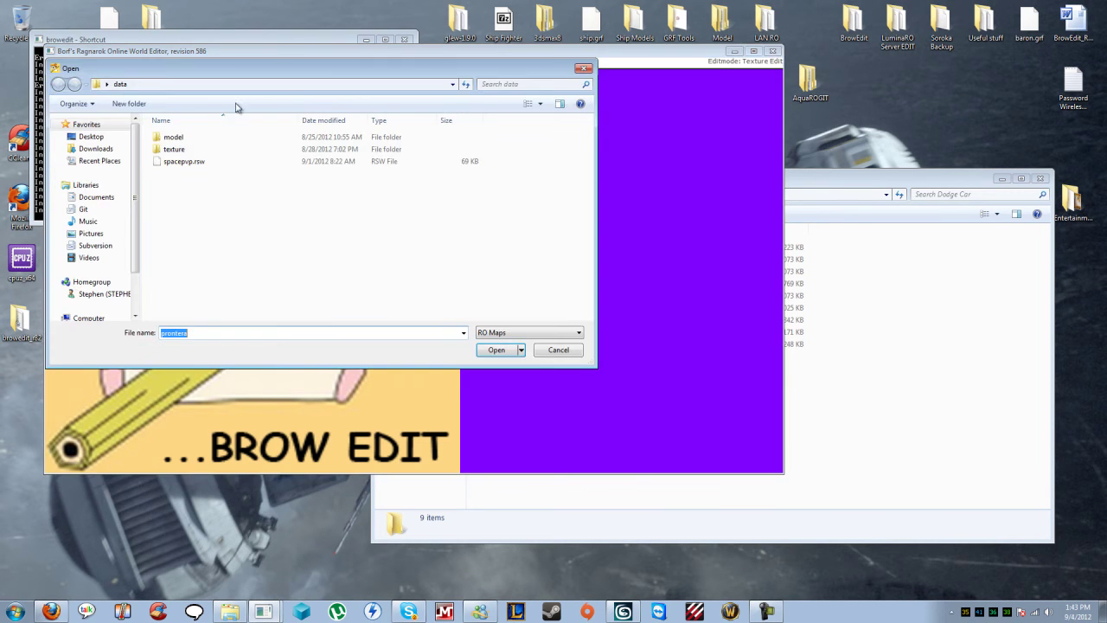
{"action": "double_click", "coordinate": [182, 162]}
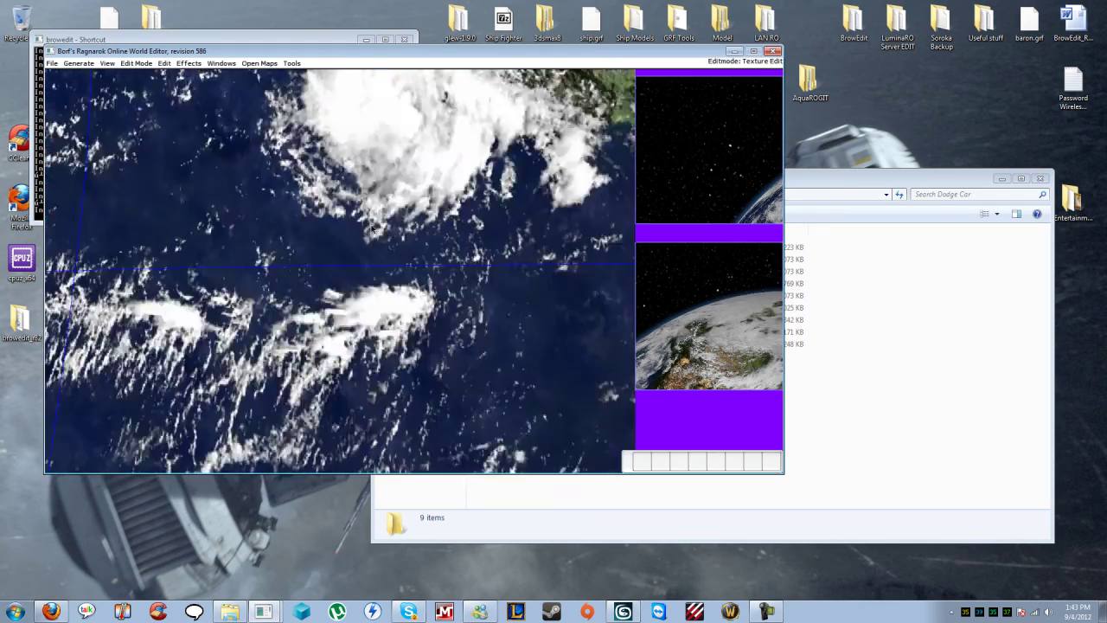
{"action": "key", "text": "F2"}
{"action": "scroll", "coordinate": [374, 247], "scroll_direction": "down", "scroll_amount": 5}
{"action": "right_click_drag", "start_coordinate": [373, 248], "coordinate": [354, 218]}
{"action": "scroll", "coordinate": [359, 234], "scroll_direction": "down", "scroll_amount": 3}
Step: Convert dodge_car.3DS from the Desktop's Dodge Car folder to RSM, saving it in the same folder as dodge_car.rsm
{"action": "left_click", "coordinate": [292, 63]}
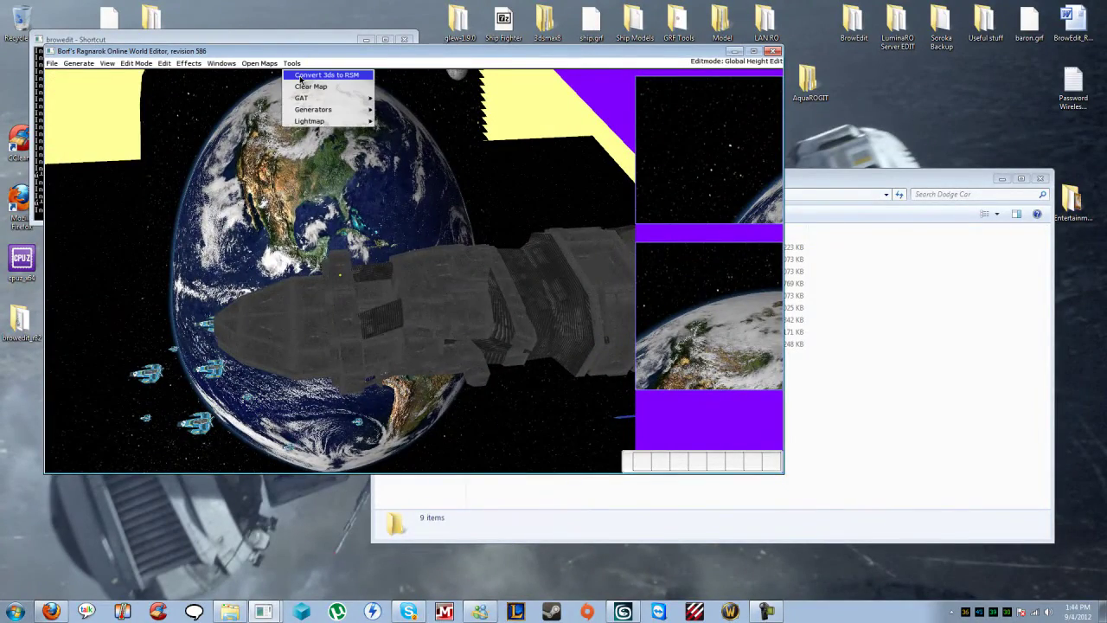
{"action": "left_click", "coordinate": [331, 76]}
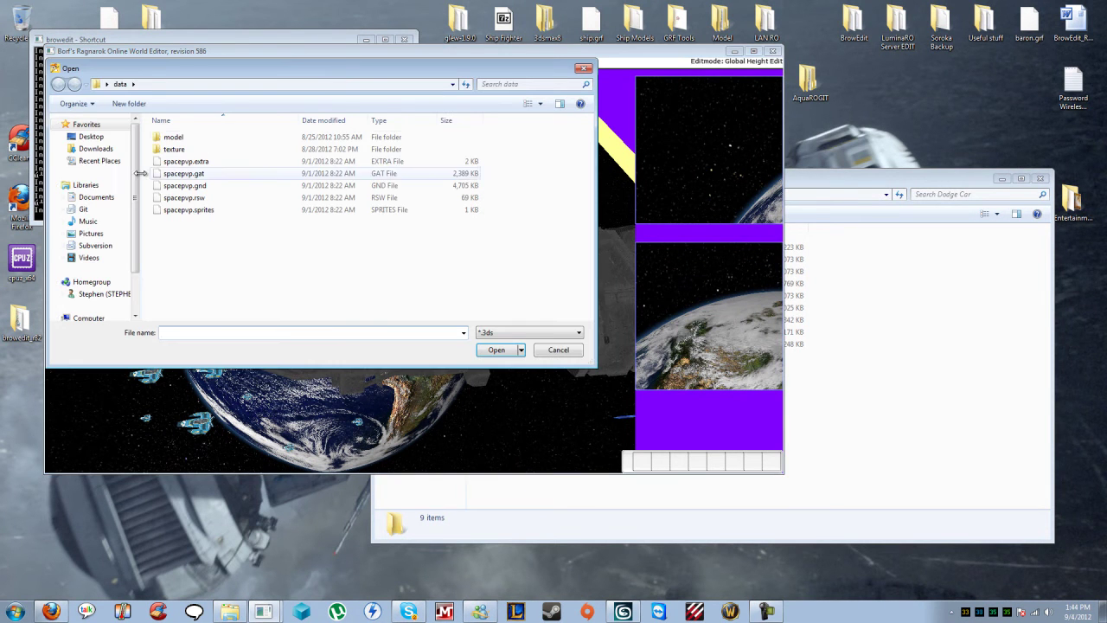
{"action": "left_click", "coordinate": [90, 136]}
{"action": "scroll", "coordinate": [420, 247], "scroll_direction": "down", "scroll_amount": 3}
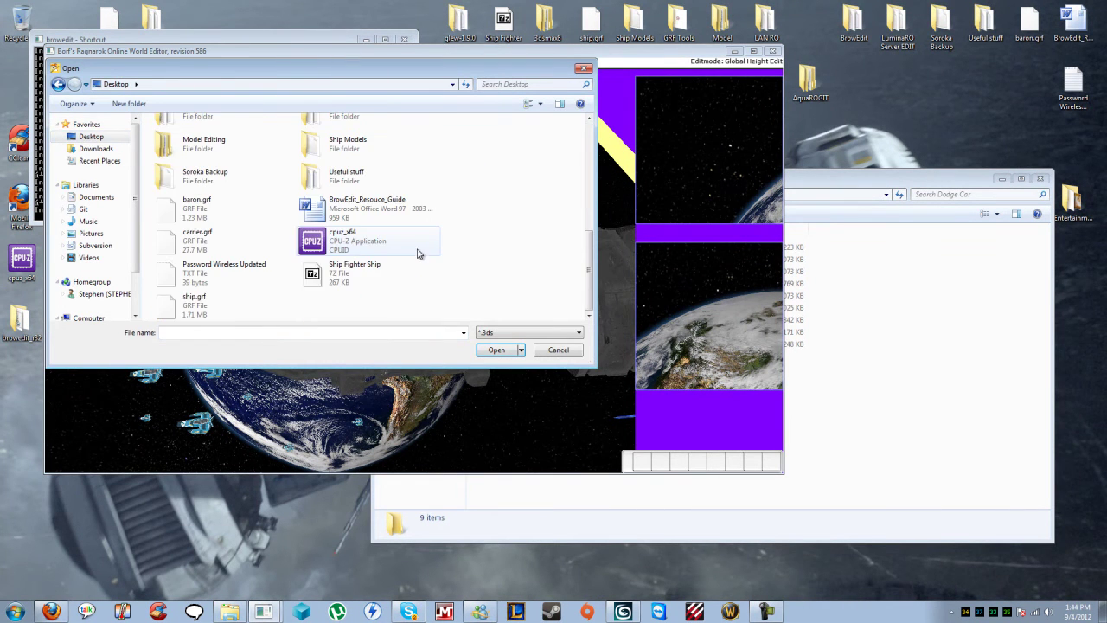
{"action": "scroll", "coordinate": [400, 242], "scroll_direction": "up", "scroll_amount": 1}
{"action": "double_click", "coordinate": [199, 126]}
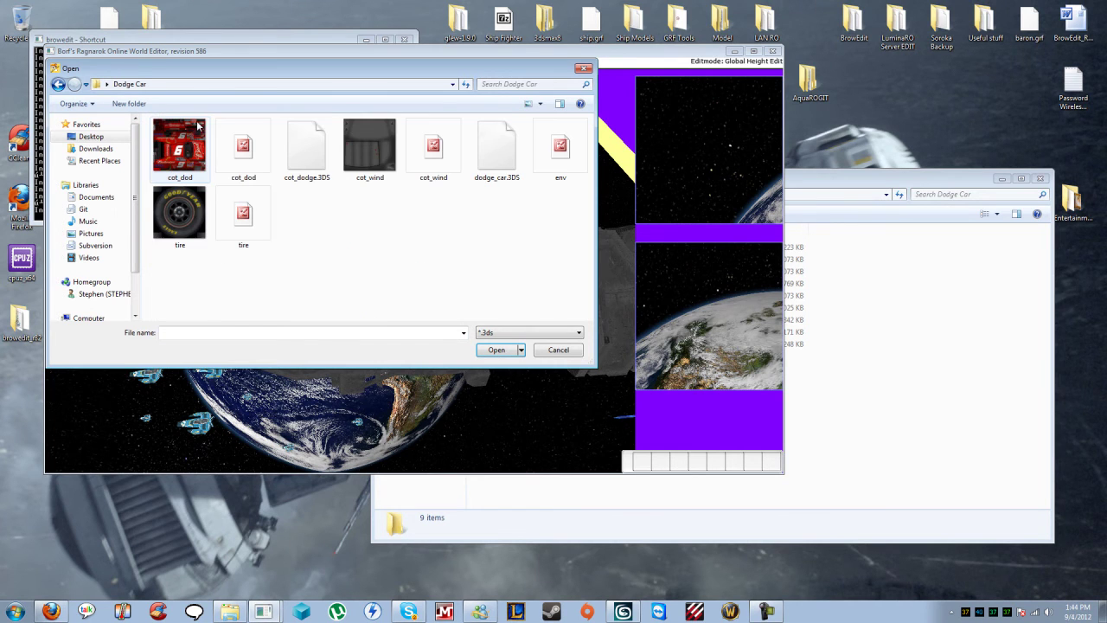
{"action": "double_click", "coordinate": [497, 156]}
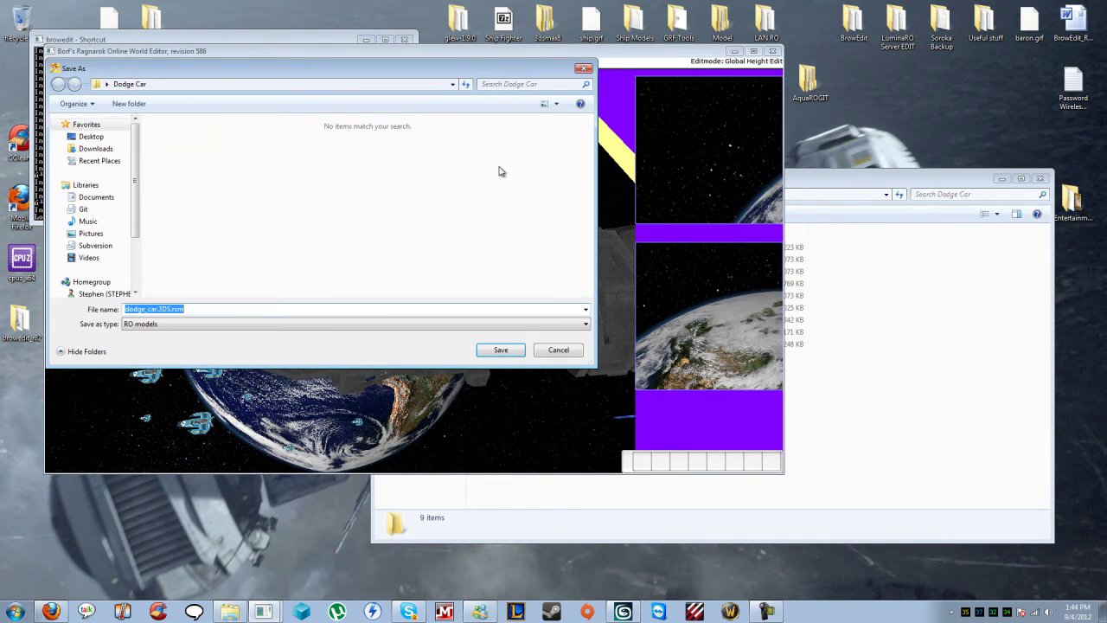
{"action": "left_click", "coordinate": [164, 310]}
{"action": "left_click", "coordinate": [503, 350]}
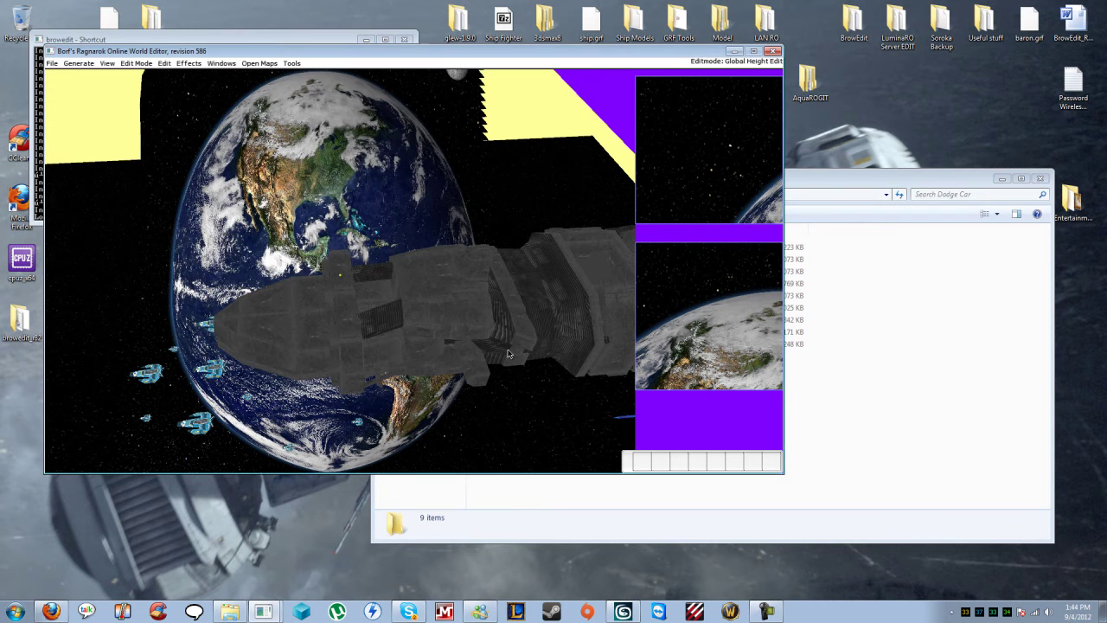
Step: Check the conversion log in the BrowEdit console and look for the RSM file in the Dodge Car folder
{"action": "left_click", "coordinate": [60, 40]}
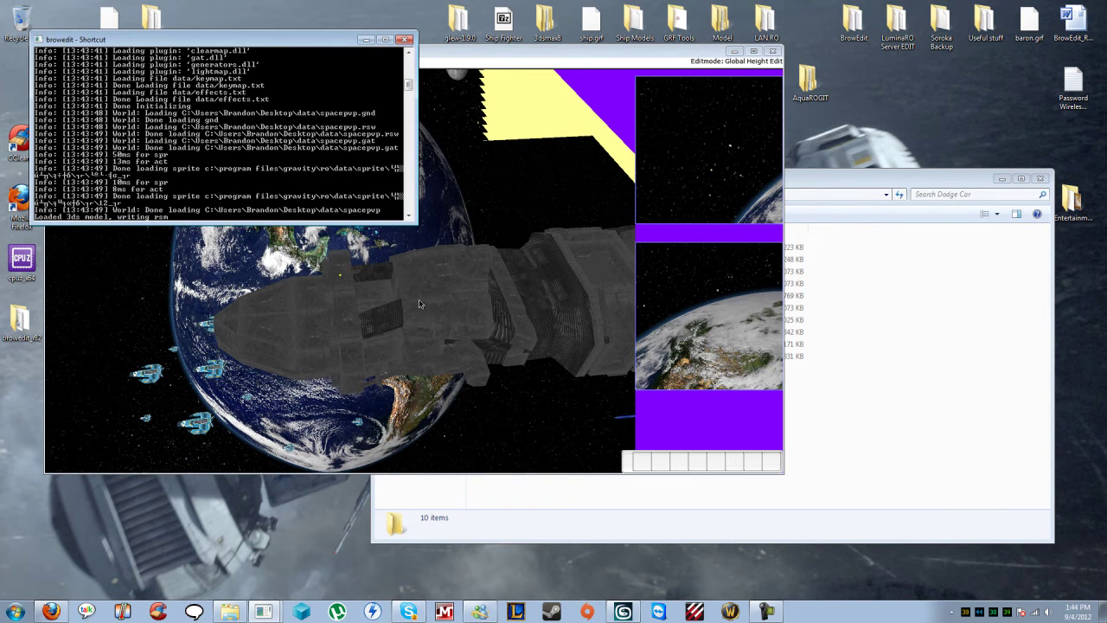
{"action": "right_click_drag", "start_coordinate": [435, 305], "coordinate": [921, 427]}
{"action": "left_click", "coordinate": [921, 428]}
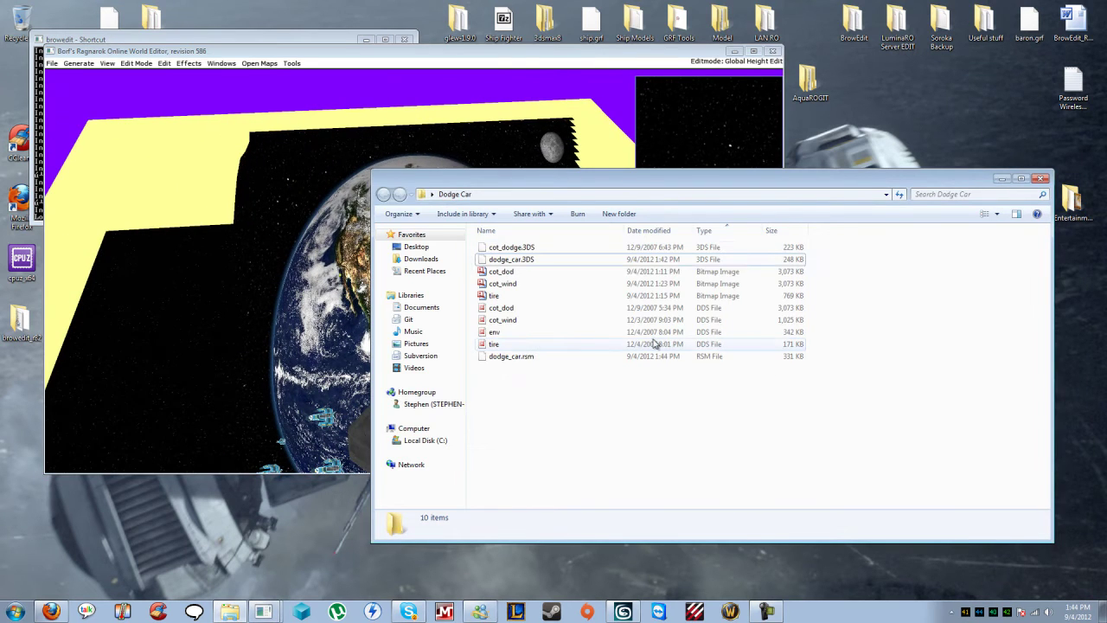
{"action": "left_click", "coordinate": [264, 240]}
{"action": "left_click_drag", "start_coordinate": [278, 54], "coordinate": [243, 36]}
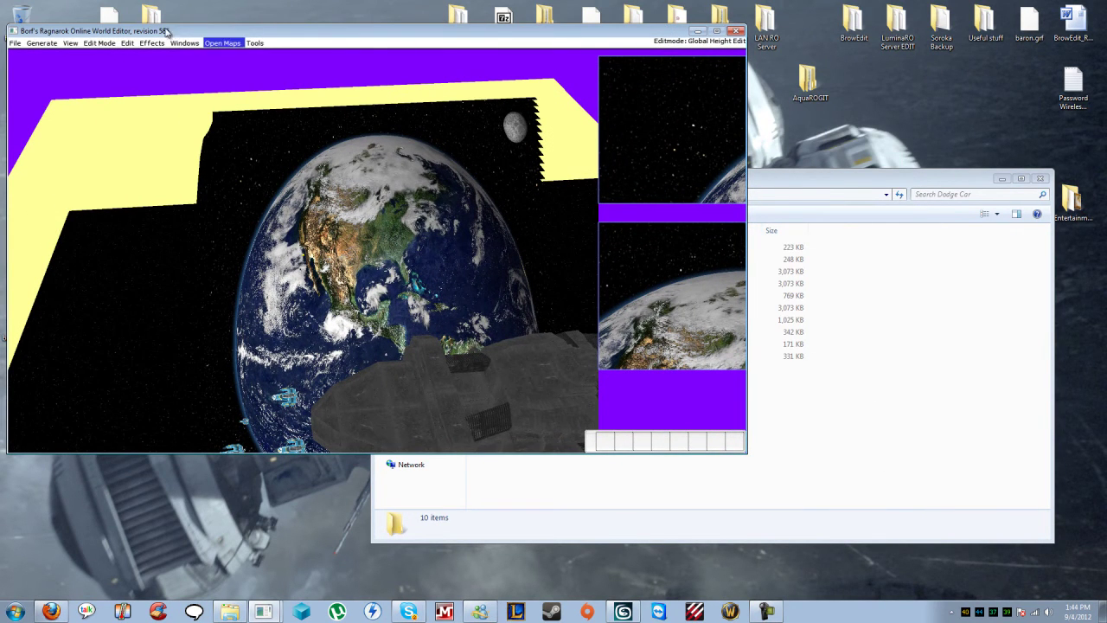
Step: Load the converted car model in the RSM Editor and examine its list of textures
{"action": "left_click", "coordinate": [227, 43]}
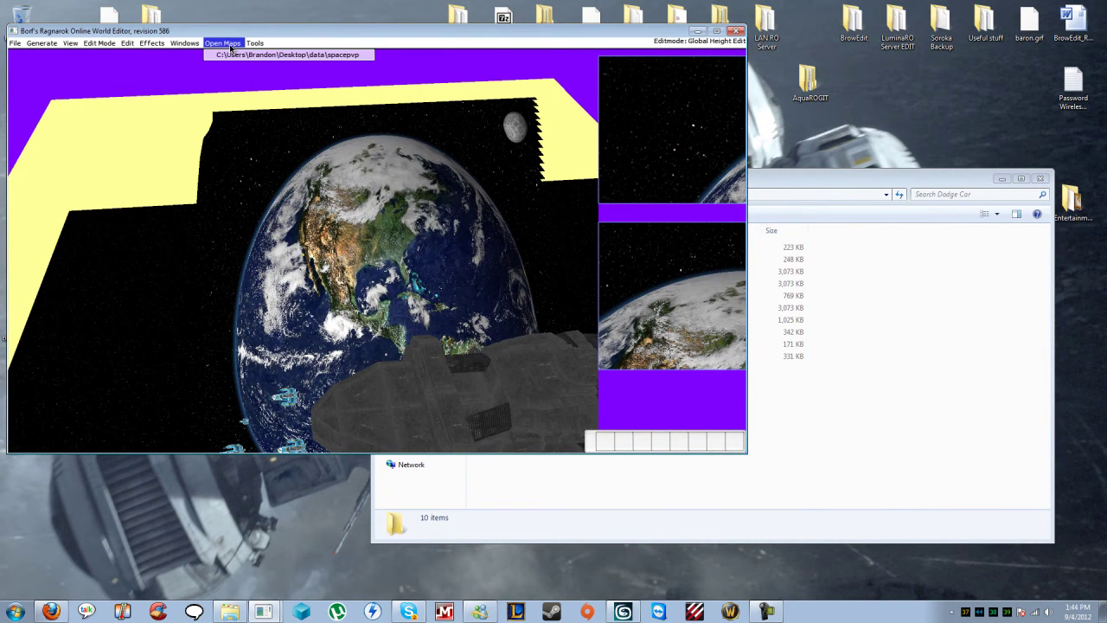
{"action": "mouse_move", "coordinate": [252, 44]}
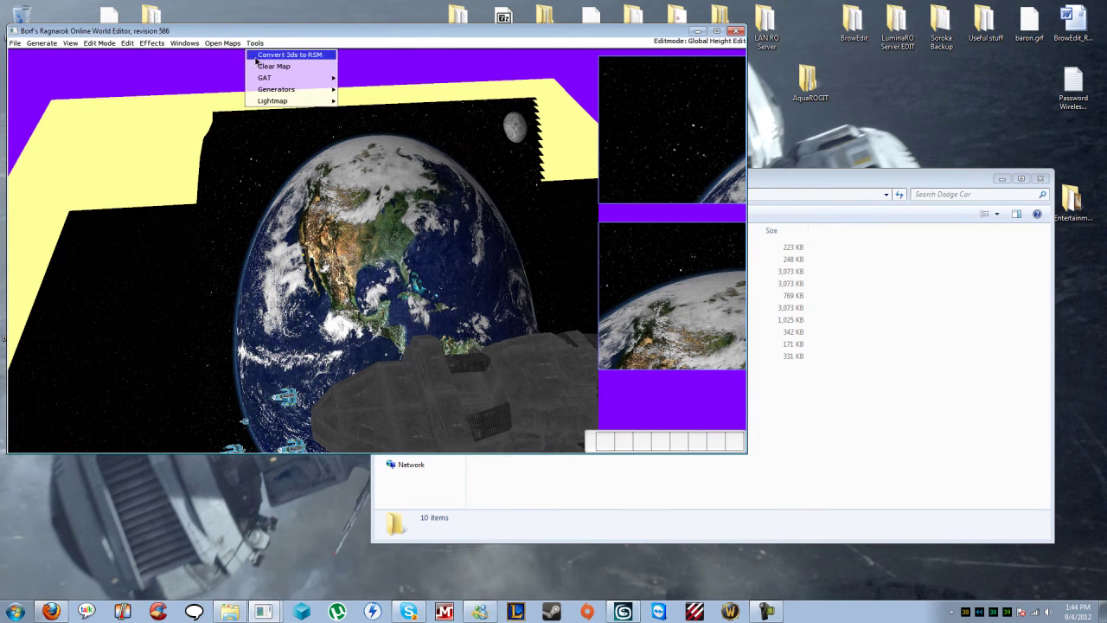
{"action": "mouse_move", "coordinate": [184, 43]}
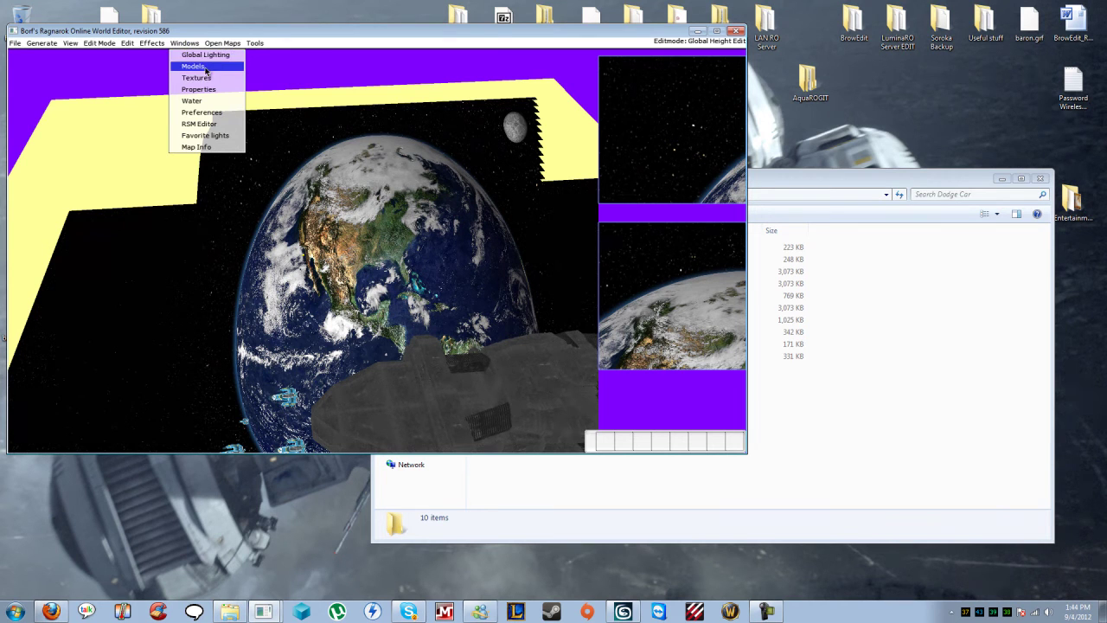
{"action": "left_click", "coordinate": [201, 123]}
{"action": "left_click", "coordinate": [37, 69]}
{"action": "left_click", "coordinate": [121, 124]}
{"action": "double_click", "coordinate": [121, 124]}
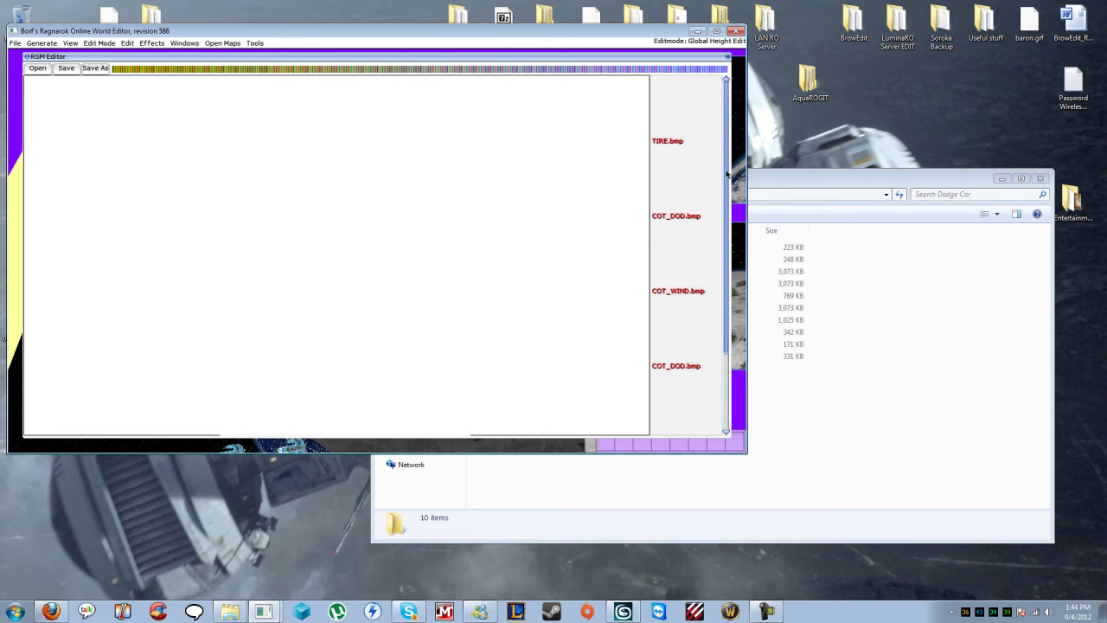
{"action": "left_click_drag", "start_coordinate": [727, 182], "coordinate": [727, 188]}
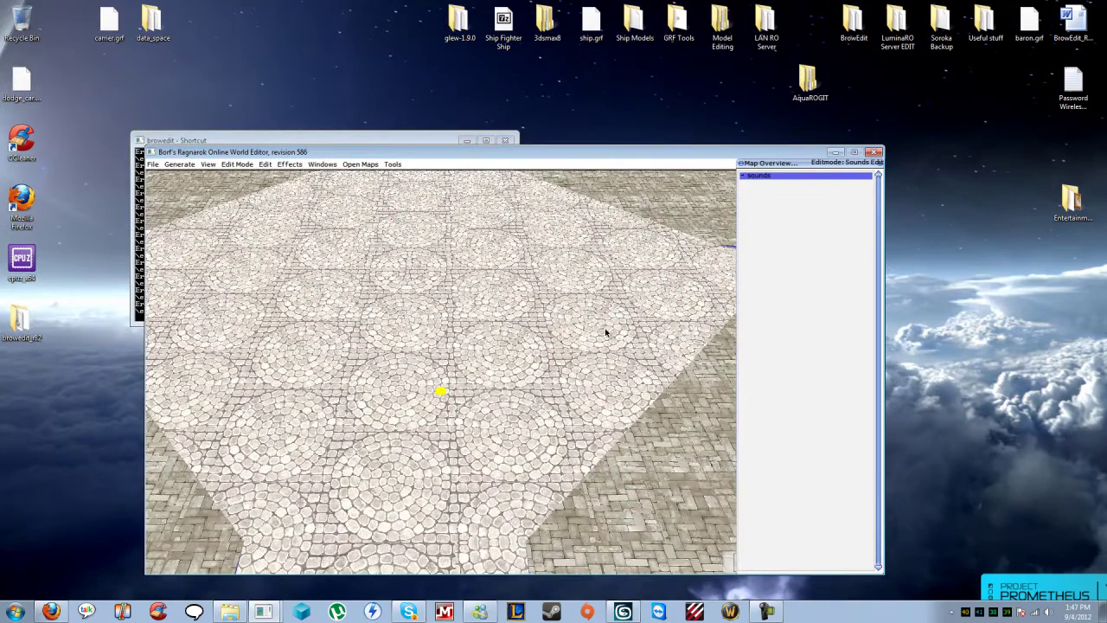
Step: Check the car textures in the custom category of the texture browser, then close the browser
{"action": "right_click_drag", "start_coordinate": [605, 332], "coordinate": [402, 274]}
{"action": "key", "text": "t"}
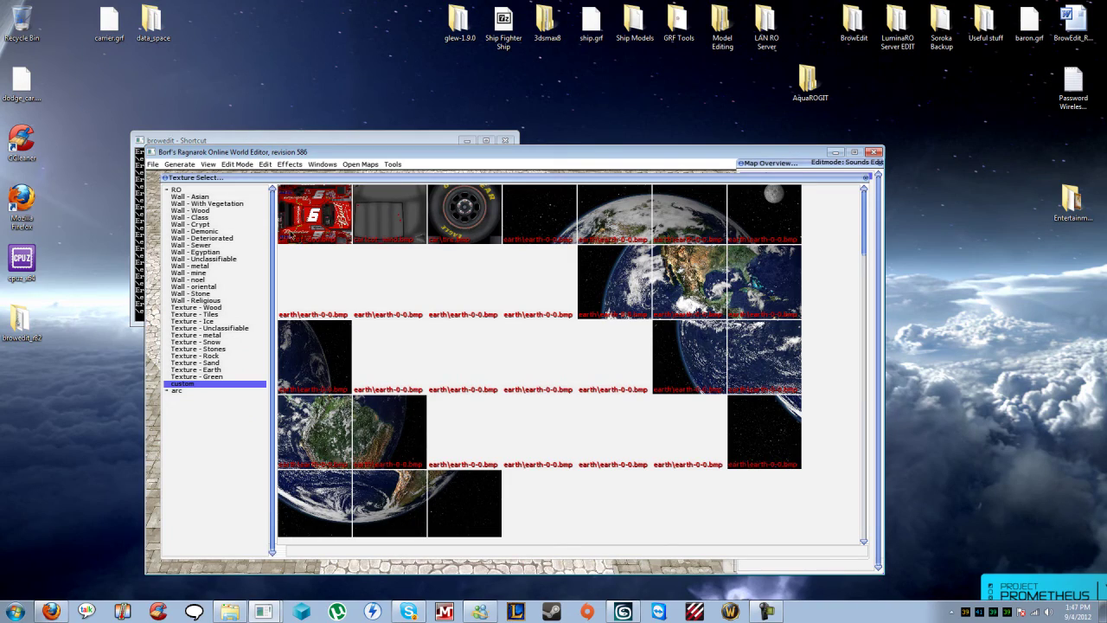
{"action": "key", "text": "t"}
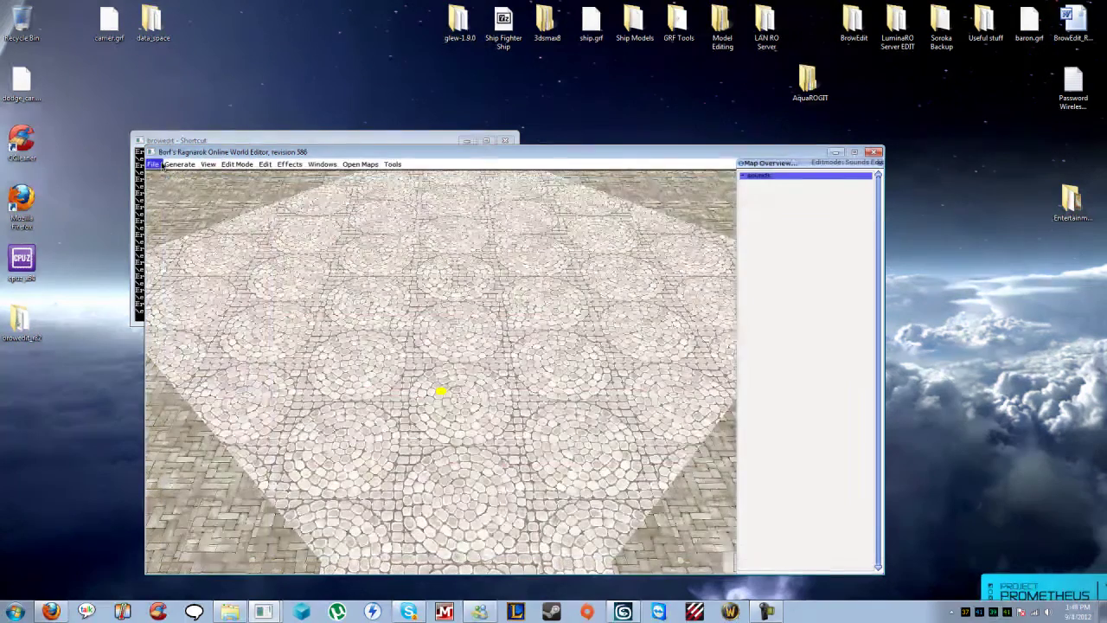
Step: Open dodge_car.rsm from the Dodge Car folder in the RSM Editor
{"action": "right_click_drag", "start_coordinate": [288, 206], "coordinate": [317, 192]}
{"action": "left_click", "coordinate": [322, 164]}
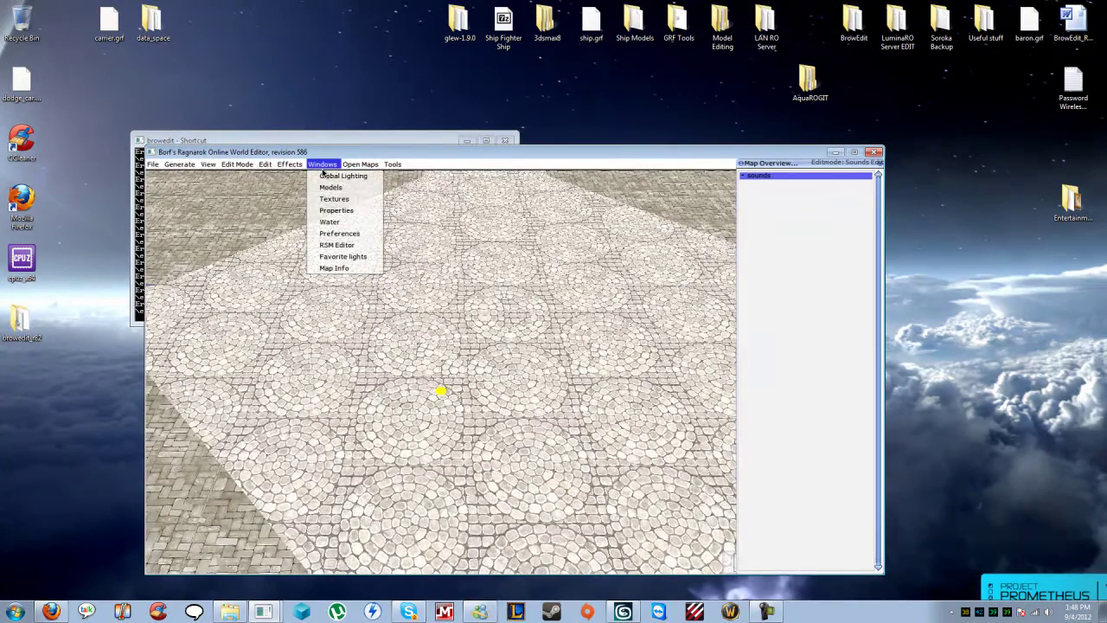
{"action": "left_click", "coordinate": [335, 246]}
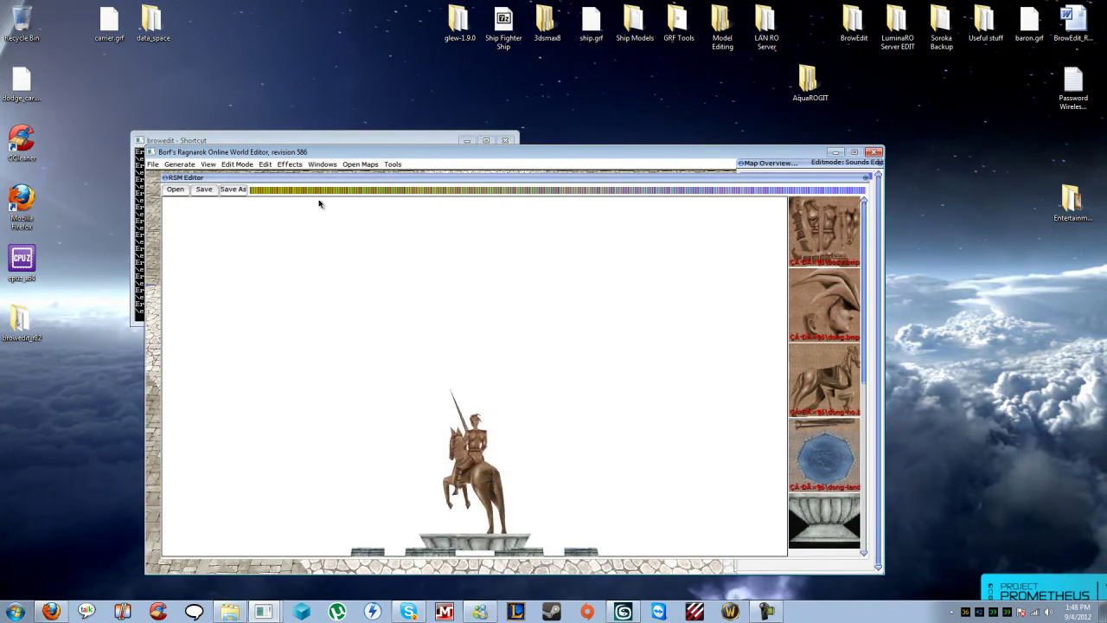
{"action": "left_click", "coordinate": [175, 189]}
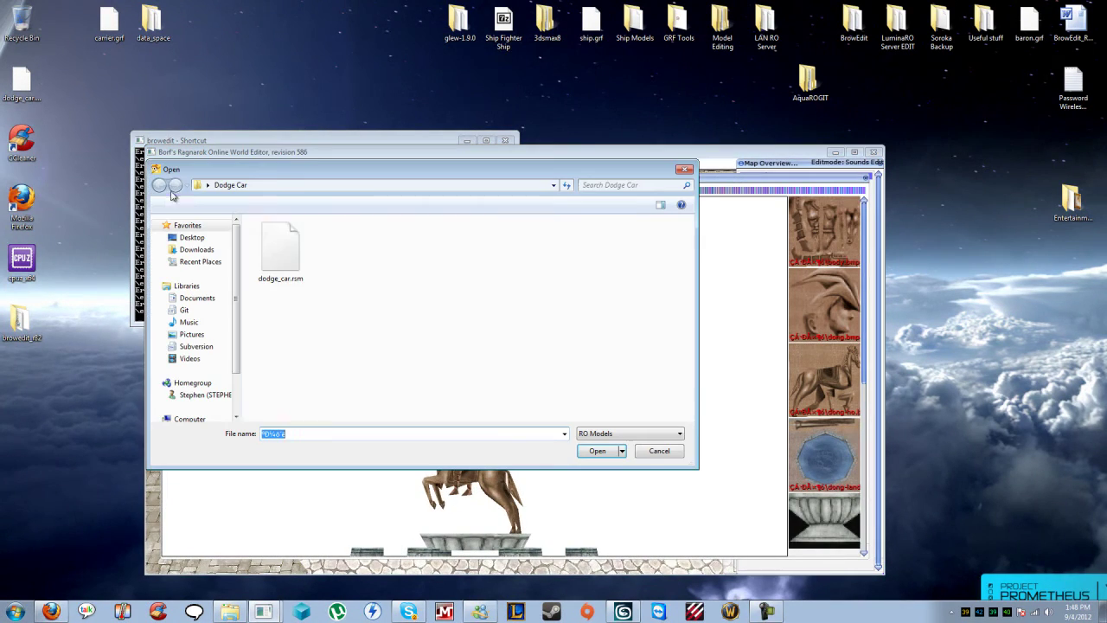
{"action": "double_click", "coordinate": [264, 266]}
Step: Assign the custom tire, car body and window textures to the car model's matching texture slots
{"action": "left_click", "coordinate": [820, 235]}
{"action": "left_click", "coordinate": [450, 209]}
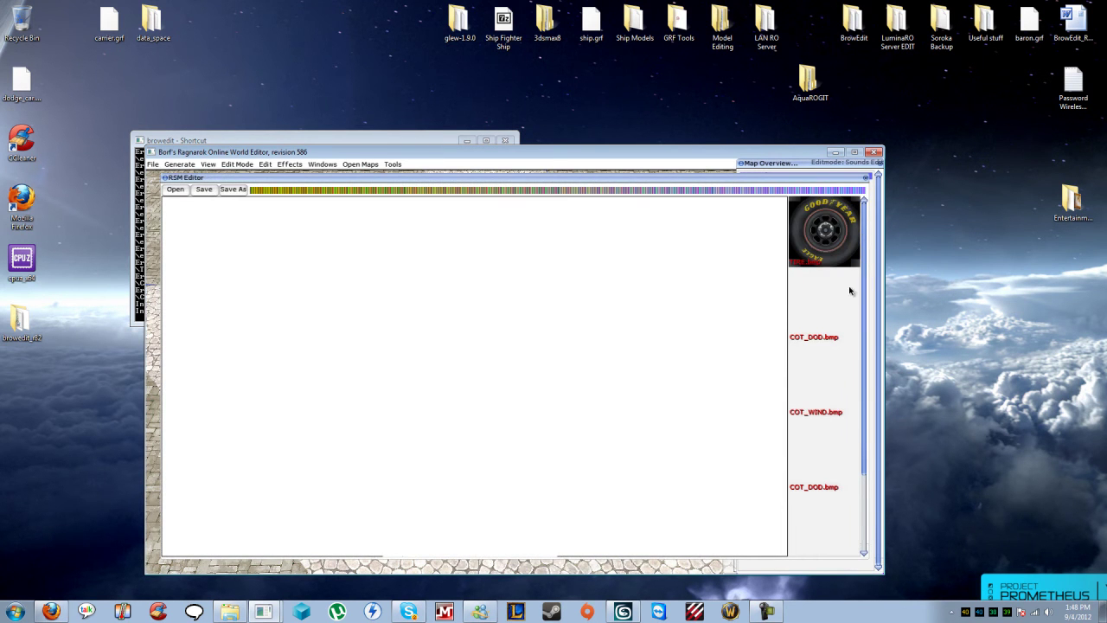
{"action": "left_click", "coordinate": [820, 308]}
{"action": "left_click", "coordinate": [753, 378]}
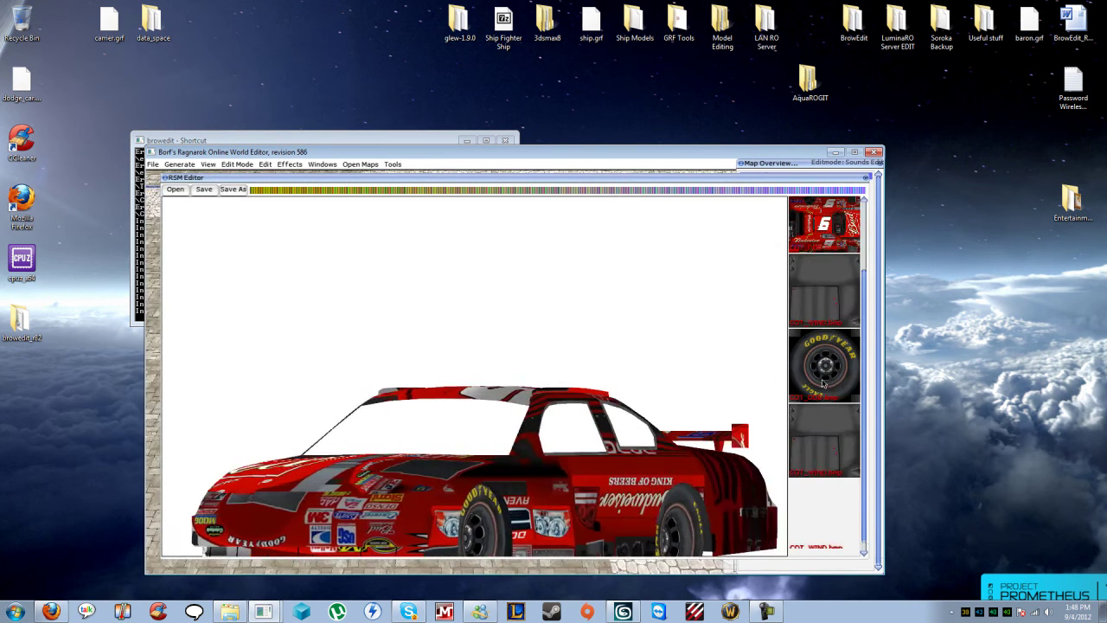
{"action": "left_click", "coordinate": [821, 511]}
{"action": "left_click", "coordinate": [401, 213]}
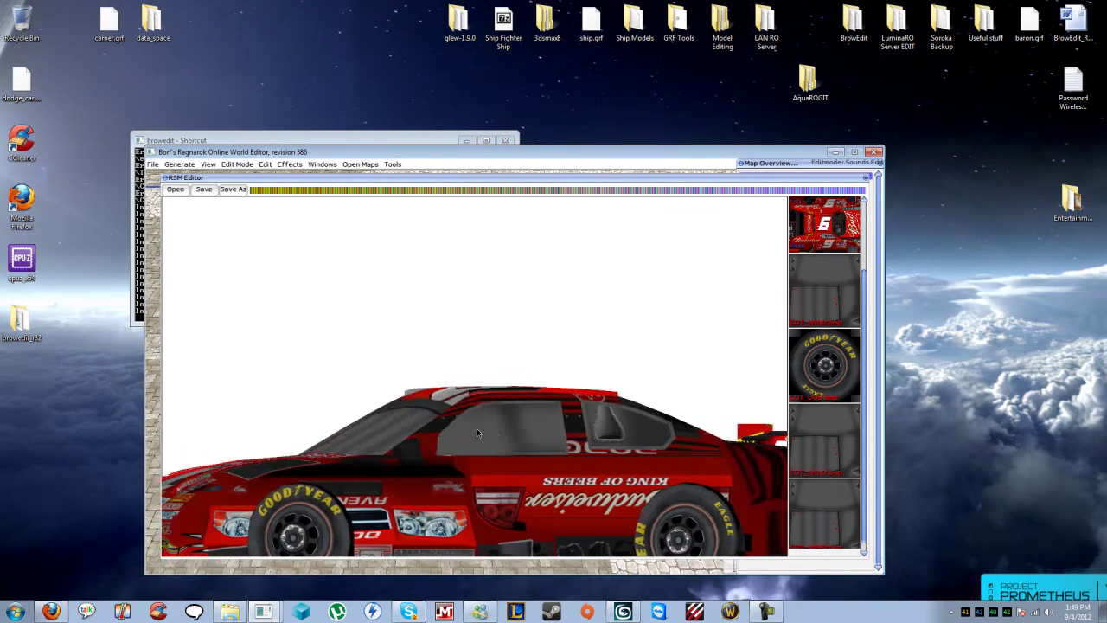
Step: Open the cot_dod bitmap from the Desktop's Dodge Car folder in Paint and flip it vertically
{"action": "key", "text": "super+d"}
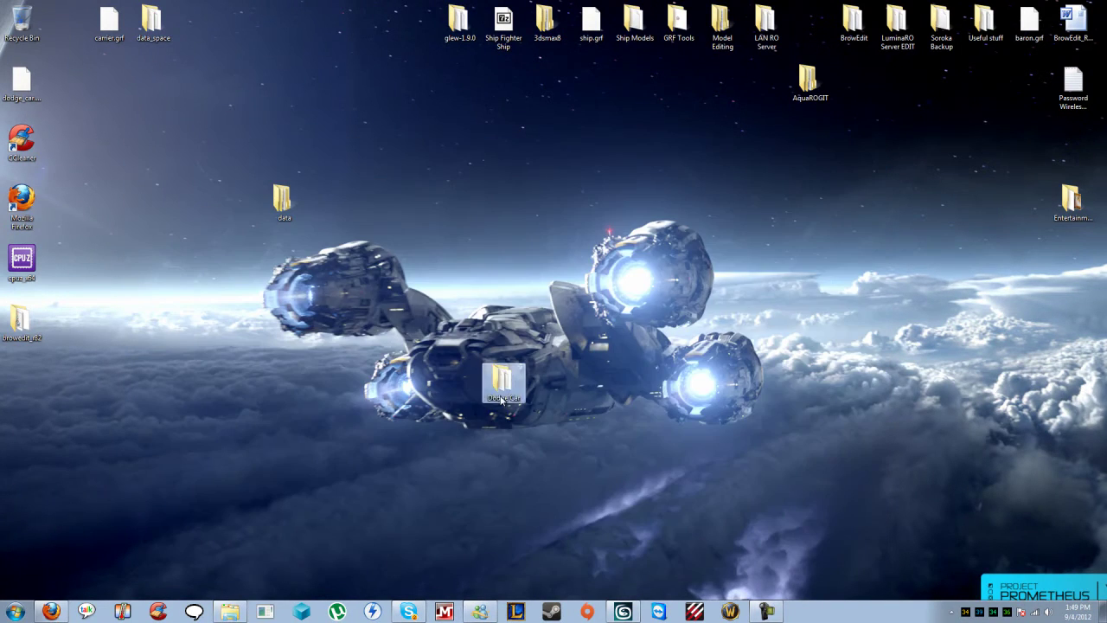
{"action": "double_click", "coordinate": [502, 394]}
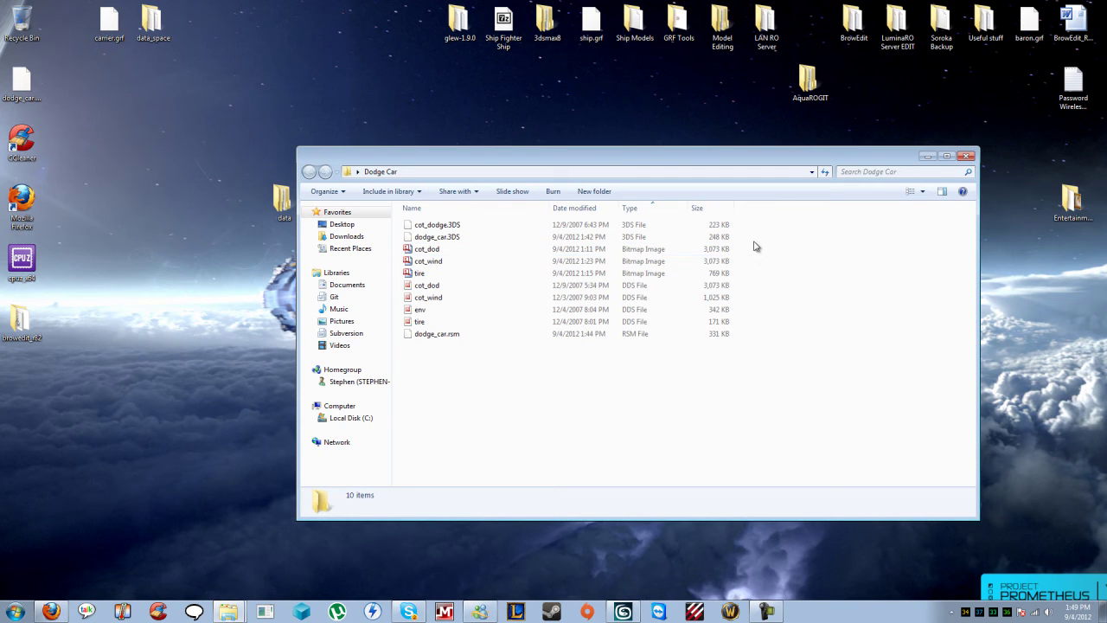
{"action": "left_click", "coordinate": [768, 611]}
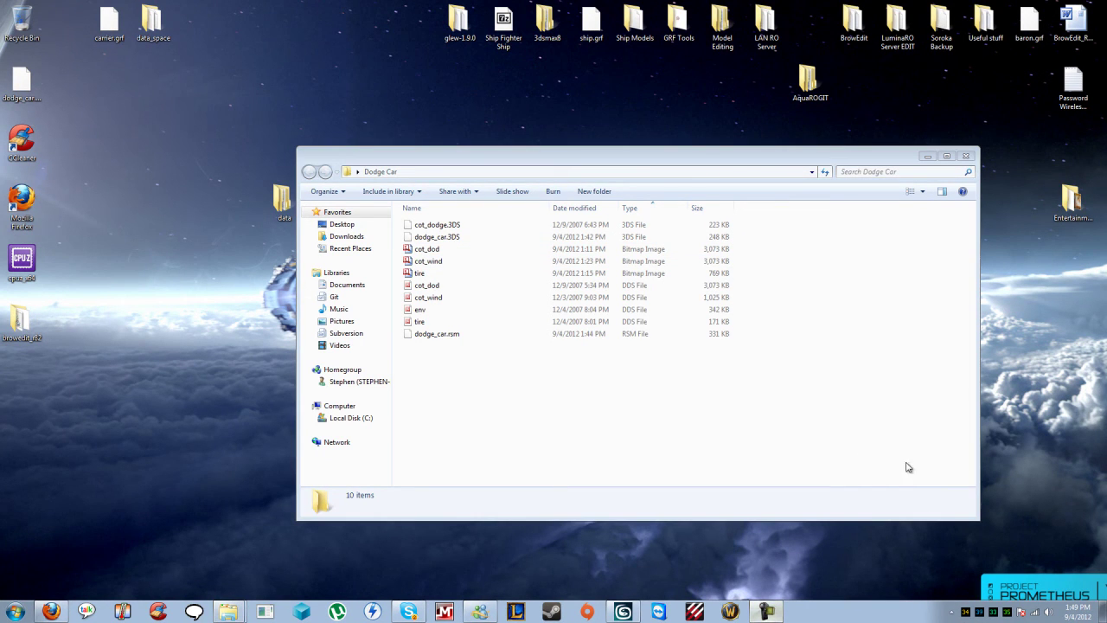
{"action": "right_click", "coordinate": [416, 252]}
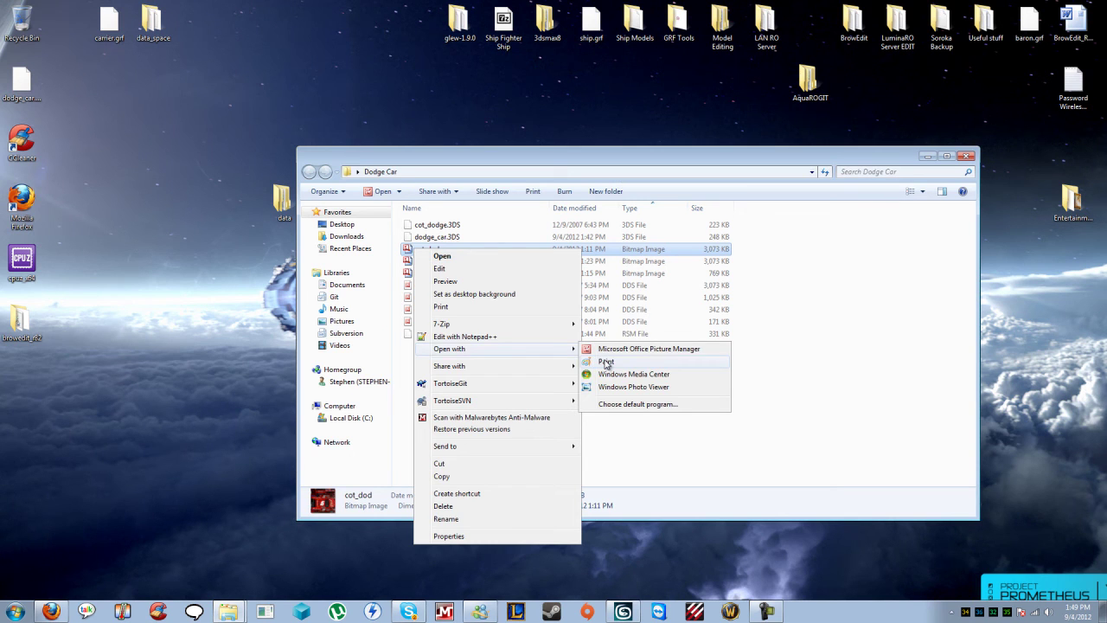
{"action": "left_click", "coordinate": [607, 362]}
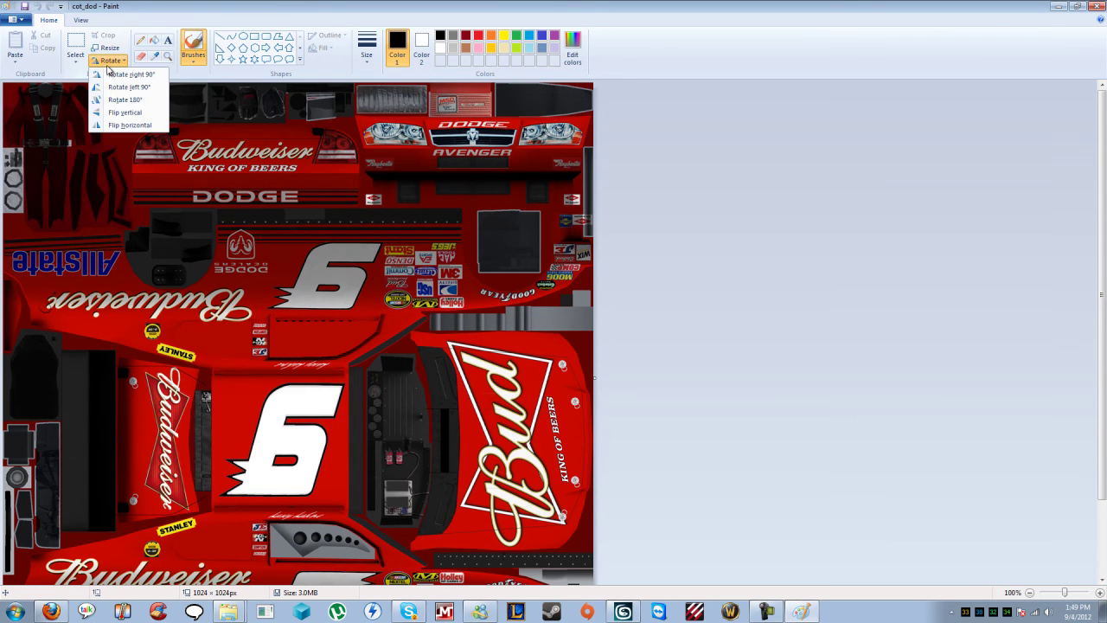
{"action": "left_click", "coordinate": [141, 113]}
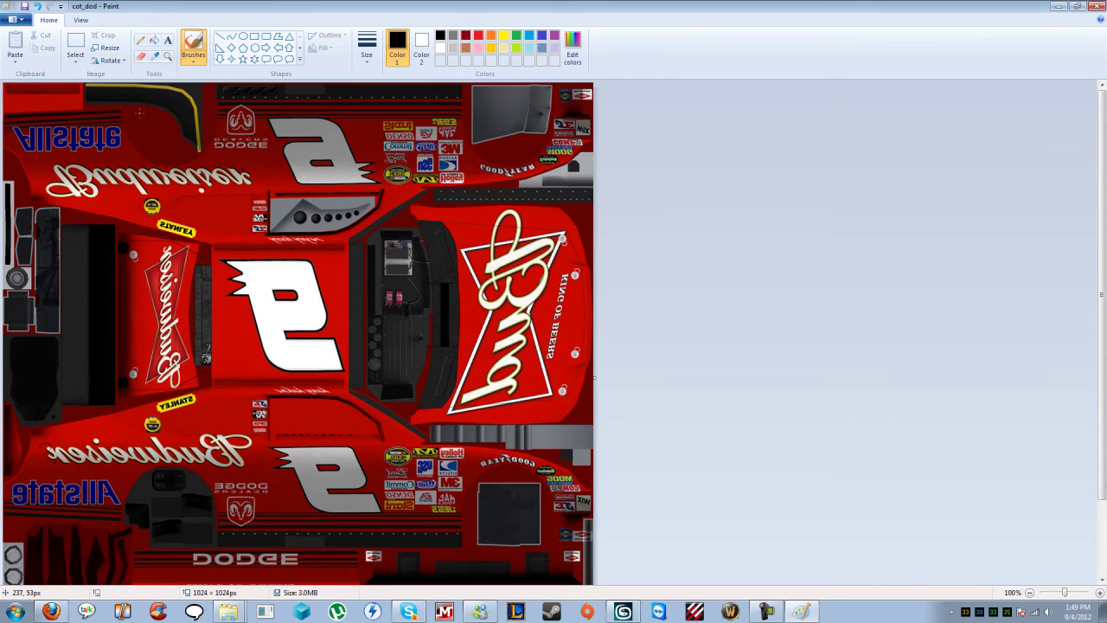
Step: Close the flipped cot_dod bitmap and return to the Dodge Car folder
{"action": "left_click", "coordinate": [1098, 7]}
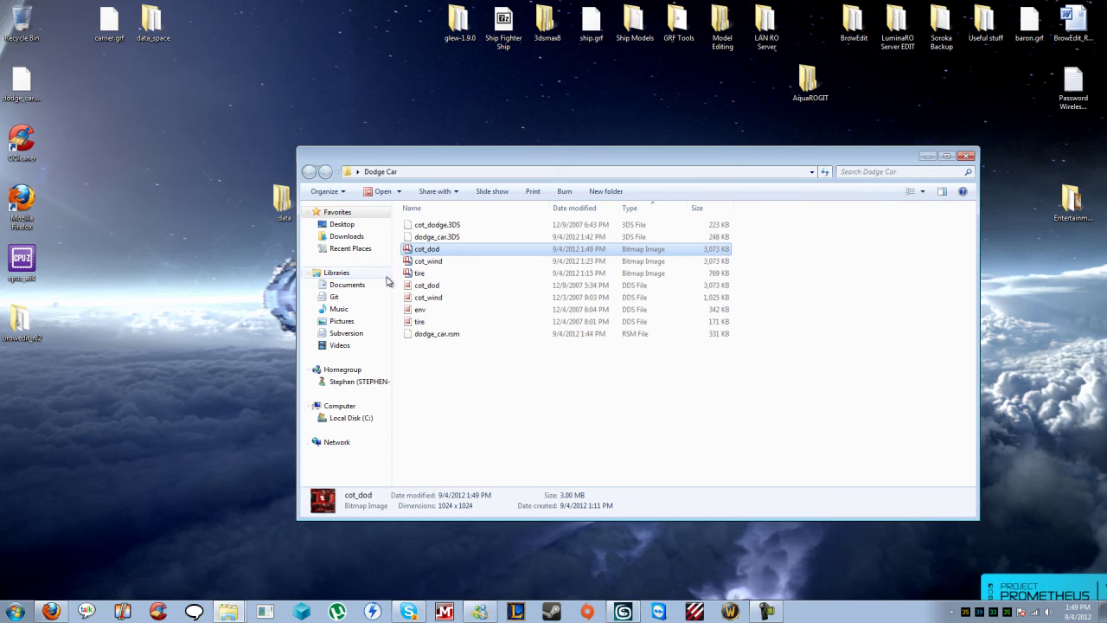
{"action": "right_click", "coordinate": [437, 263]}
{"action": "left_click", "coordinate": [464, 283]}
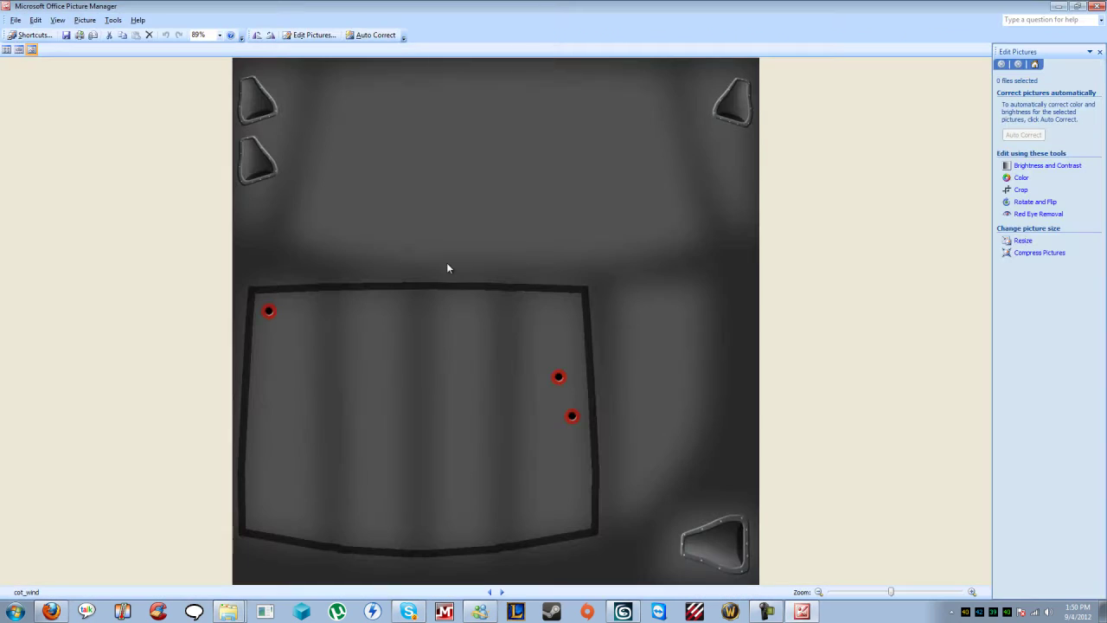
{"action": "key", "text": "alt+F4"}
{"action": "right_click", "coordinate": [440, 262]}
{"action": "left_click", "coordinate": [492, 282]}
{"action": "key", "text": "alt+F4"}
Step: Open the cot_wind bitmap from the Dodge Car folder in Paint, flip it vertically, then save and close it
{"action": "right_click", "coordinate": [440, 268]}
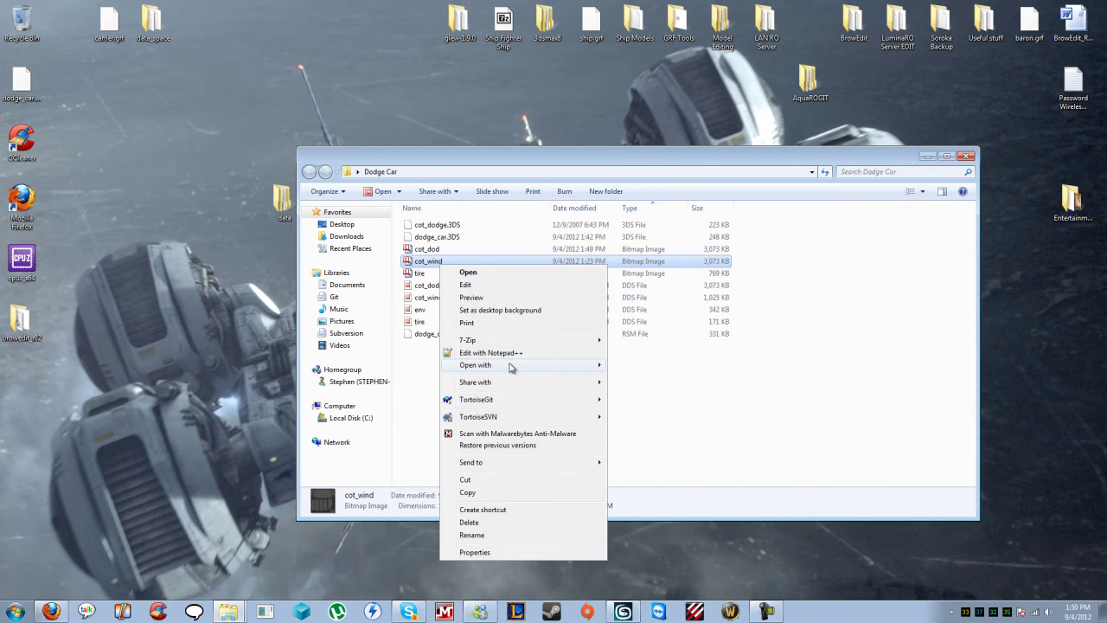
{"action": "left_click", "coordinate": [631, 379]}
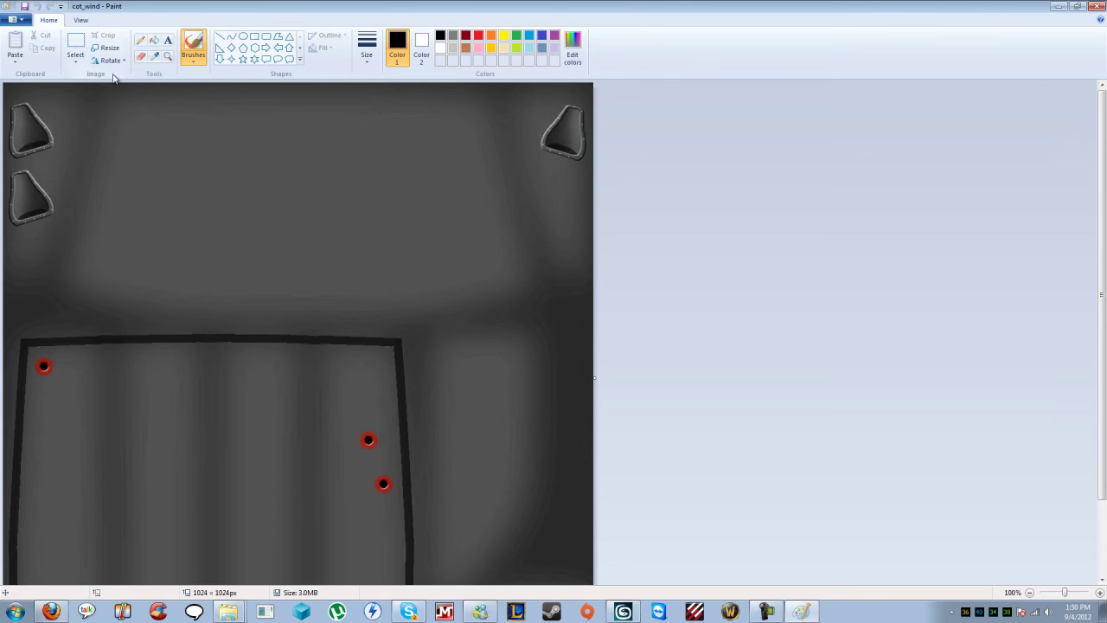
{"action": "left_click", "coordinate": [113, 116]}
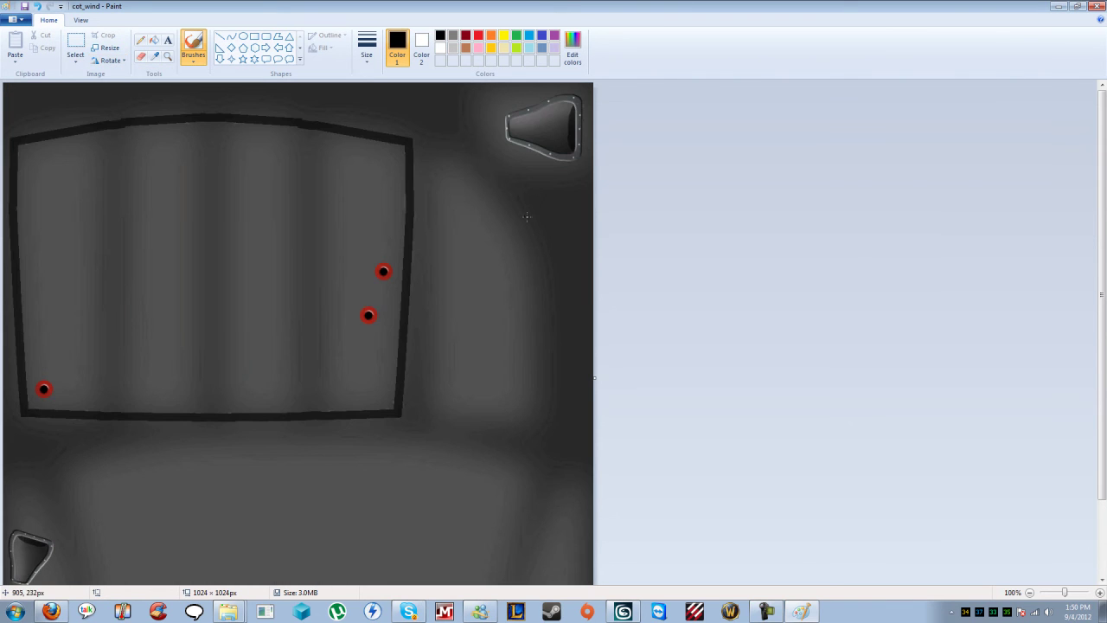
{"action": "left_click", "coordinate": [1093, 7]}
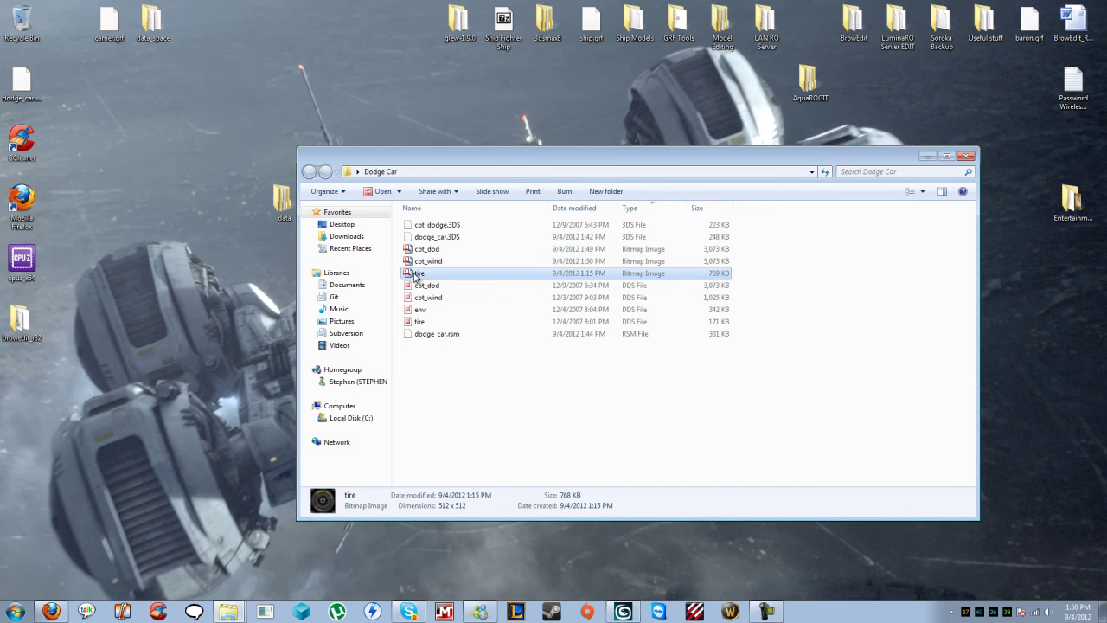
Step: Flip the tire bitmap vertically in Paint, save and close it, and close the Dodge Car folder
{"action": "right_click", "coordinate": [416, 276]}
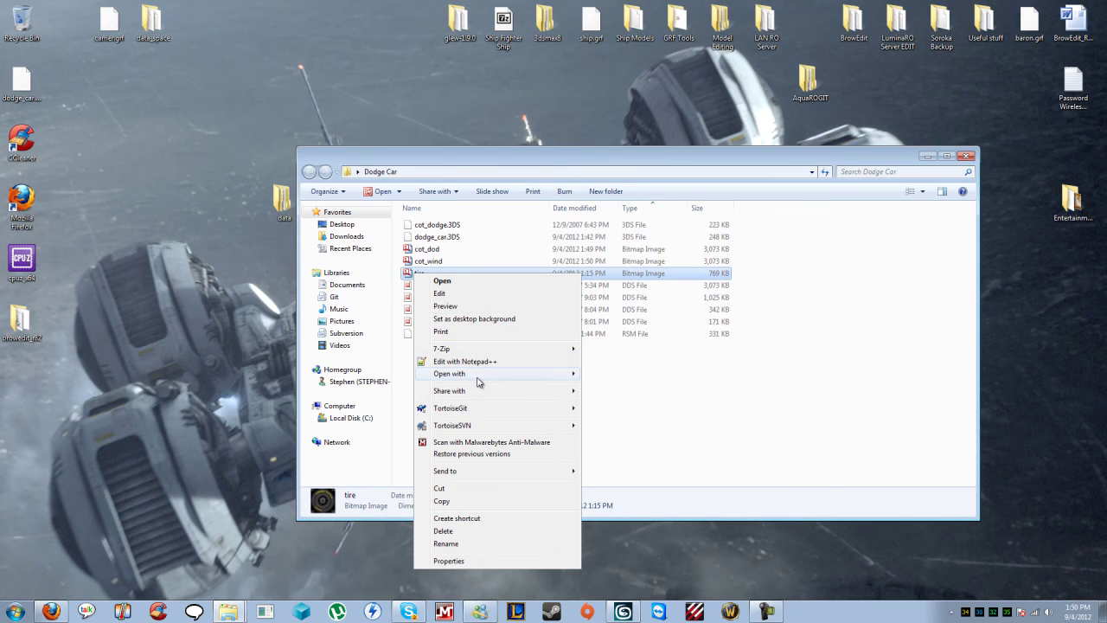
{"action": "mouse_move", "coordinate": [477, 382]}
{"action": "left_click", "coordinate": [606, 386]}
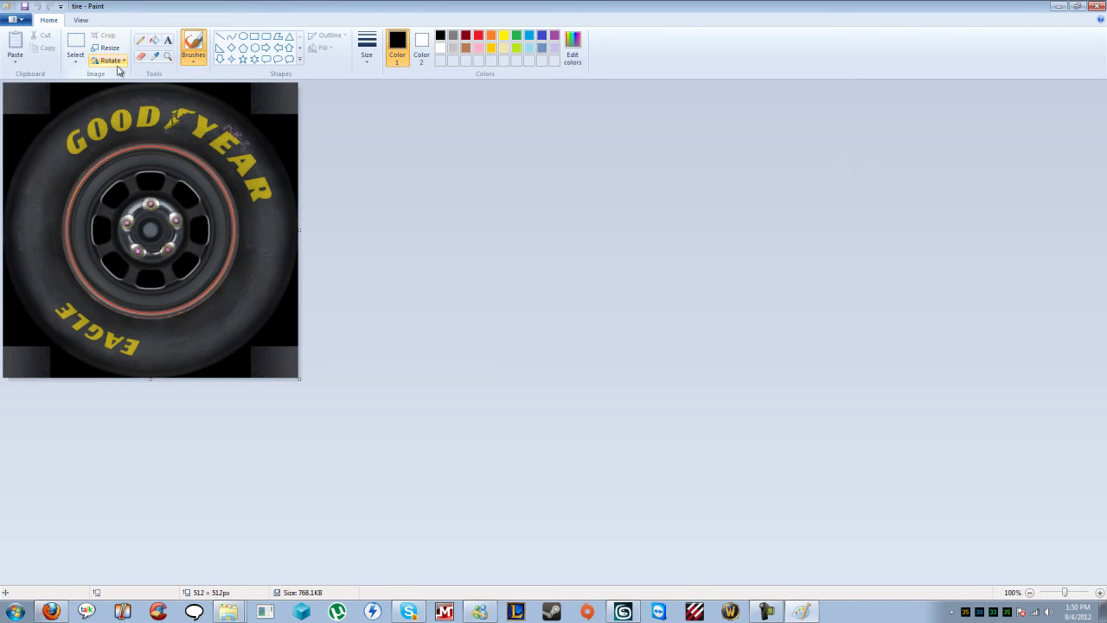
{"action": "left_click", "coordinate": [127, 114]}
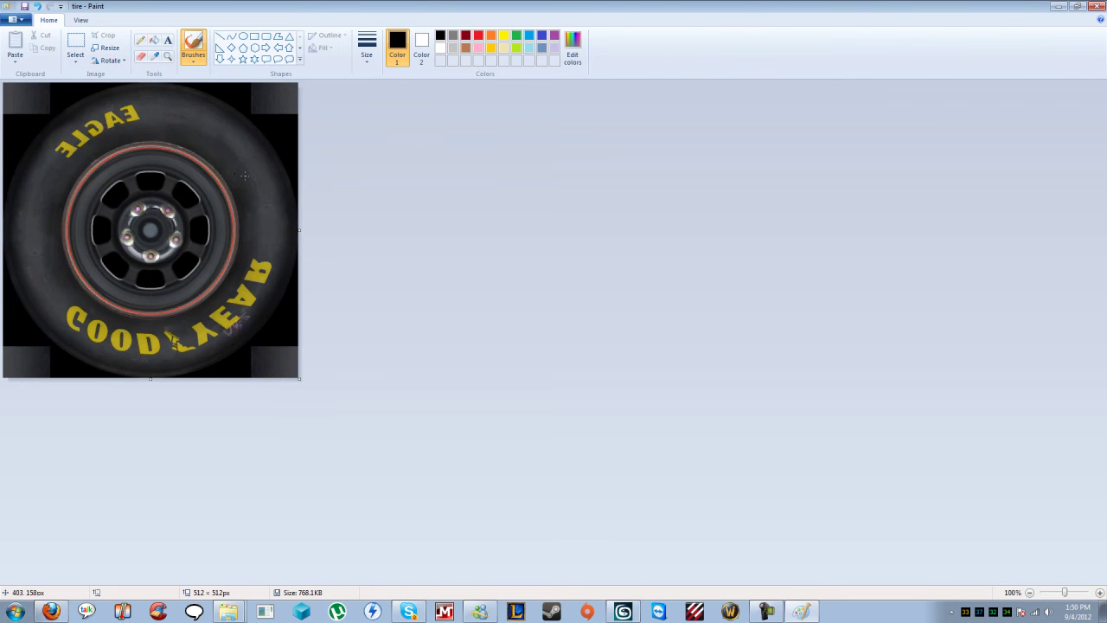
{"action": "key", "text": "alt+F4"}
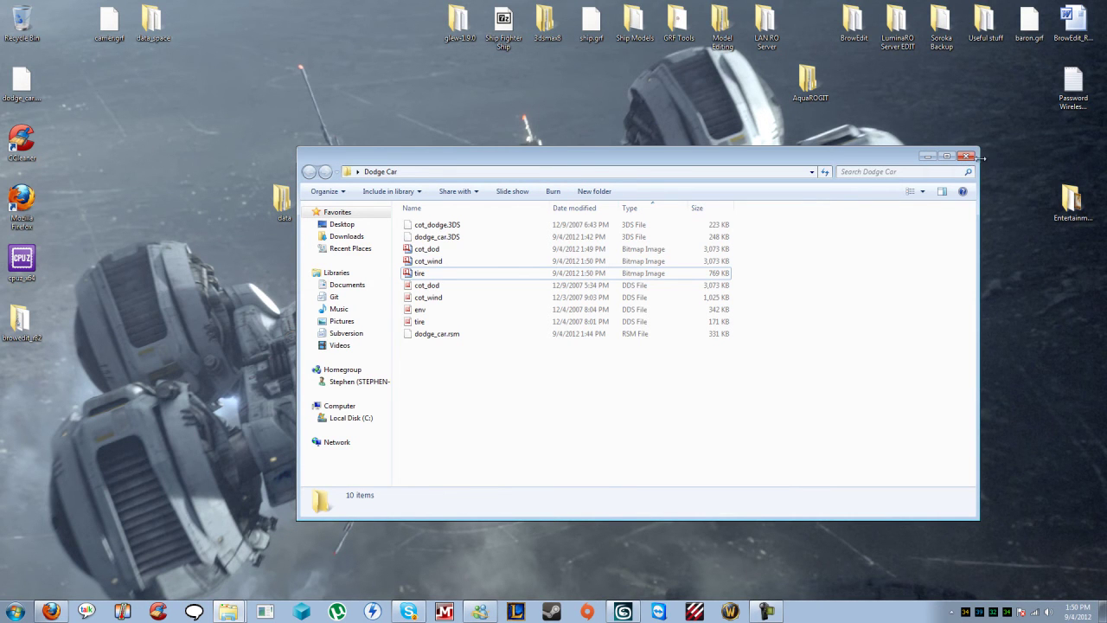
{"action": "left_click", "coordinate": [968, 157]}
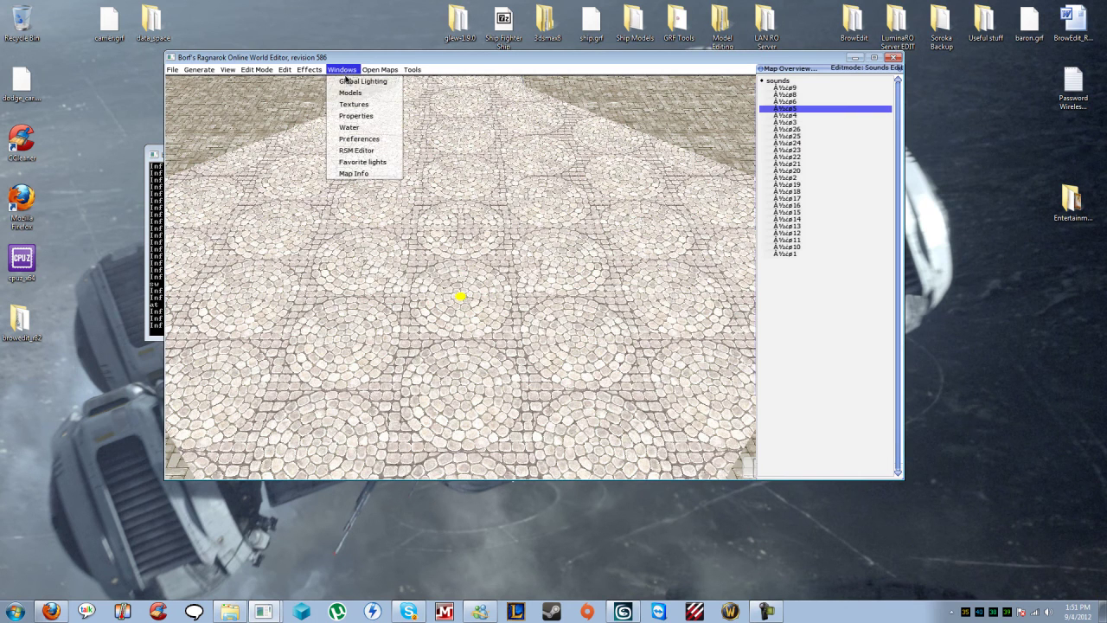
Step: Switch to BrowEdit and open dodge_car.rsm from the Dodge Car folder in the RSM Editor
{"action": "left_click", "coordinate": [357, 151]}
{"action": "left_click", "coordinate": [204, 95]}
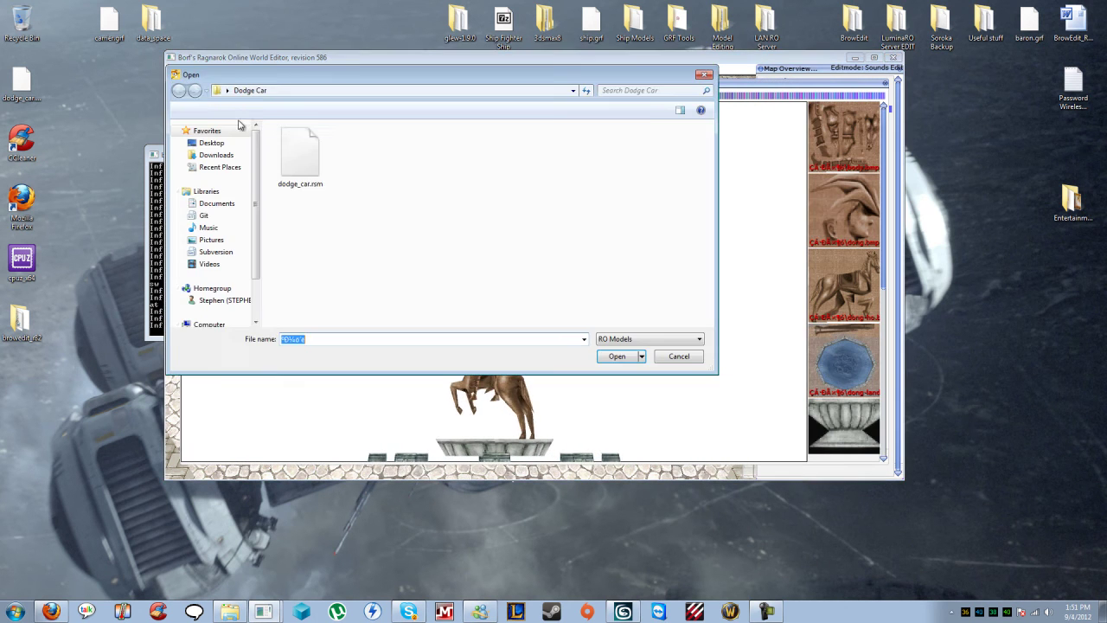
{"action": "double_click", "coordinate": [312, 170]}
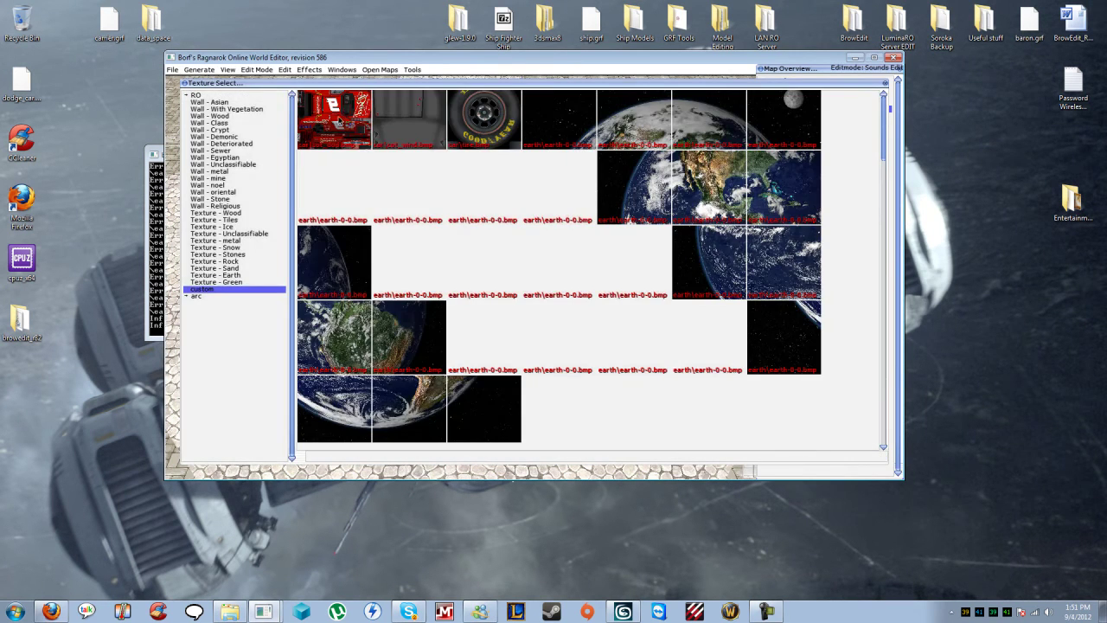
Step: Assign the flipped custom car body and window textures to the car model's matching texture slots
{"action": "left_click", "coordinate": [339, 120]}
{"action": "left_click", "coordinate": [839, 275]}
{"action": "left_click", "coordinate": [414, 128]}
{"action": "left_click", "coordinate": [848, 358]}
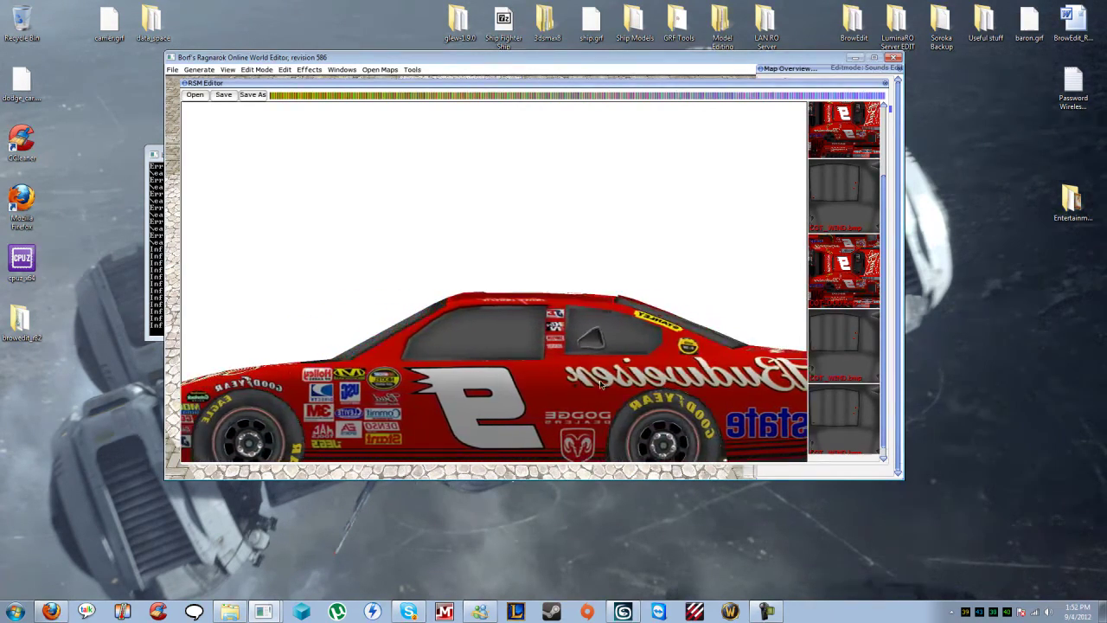
Step: Save the textured car model over the existing RSM file and close the RSM Editor
{"action": "left_click", "coordinate": [221, 94]}
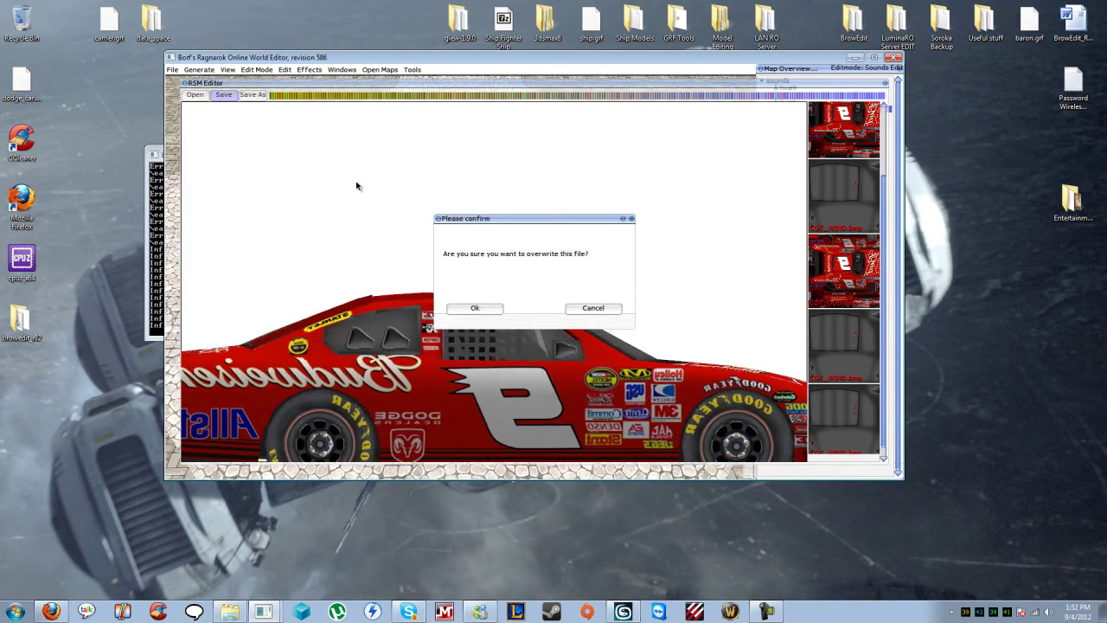
{"action": "left_click", "coordinate": [476, 308]}
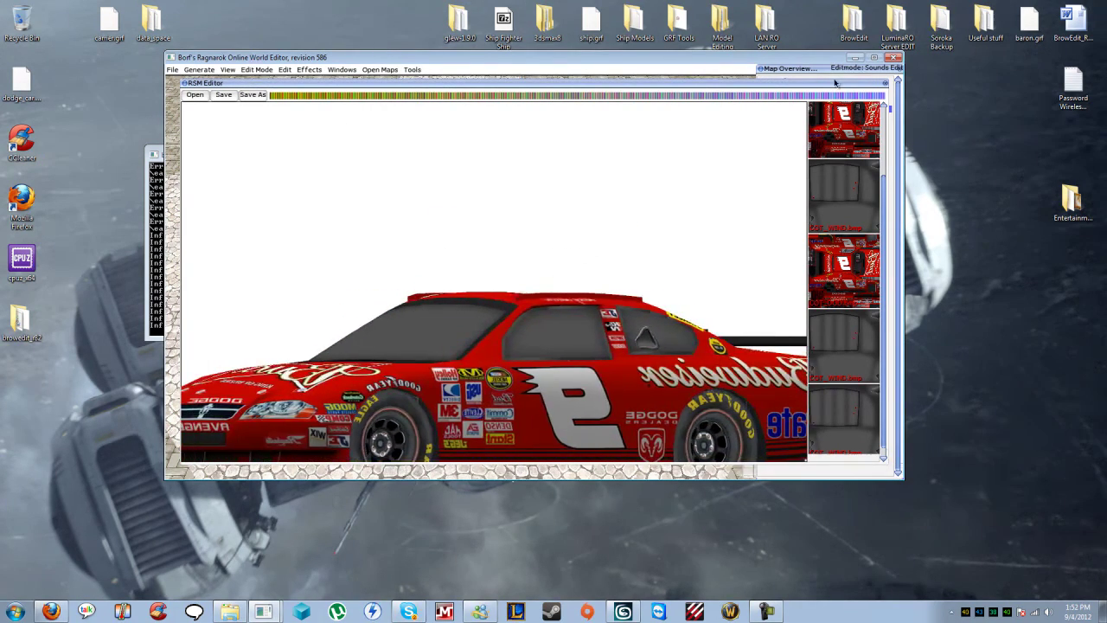
{"action": "left_click", "coordinate": [883, 84]}
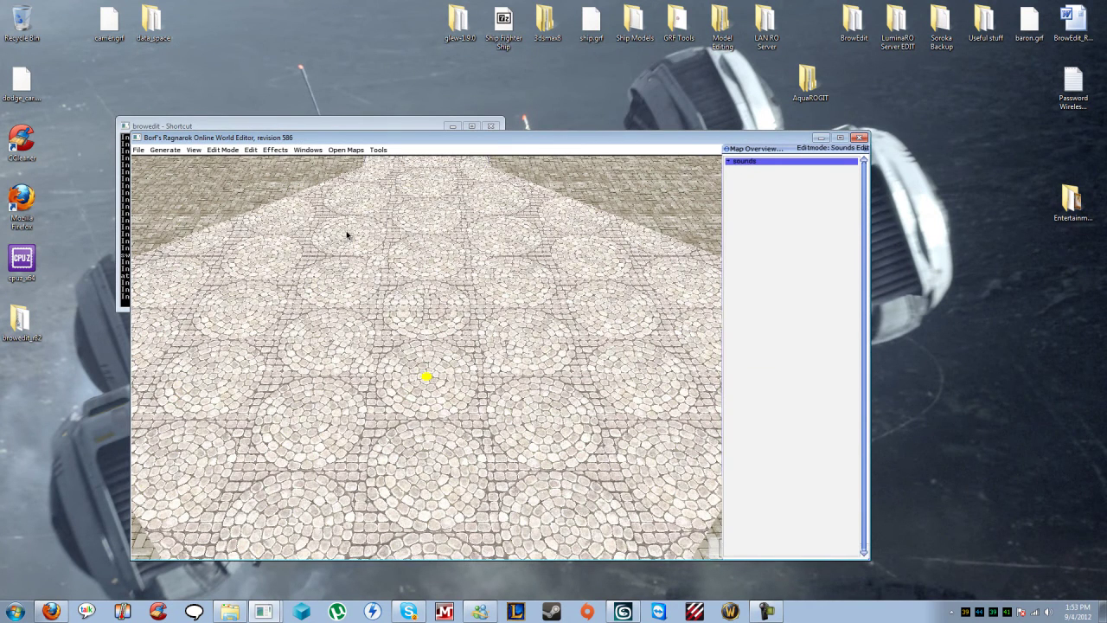
Step: Choose the Dodge car from the RO custom models and place it on the map beside the fountain
{"action": "key", "text": "m"}
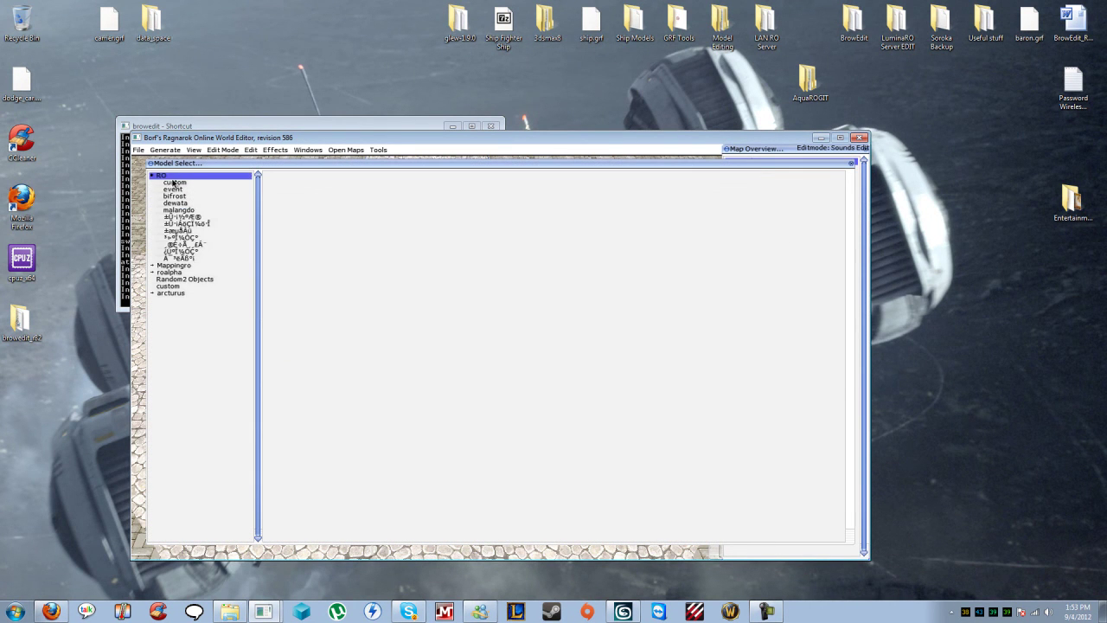
{"action": "left_click", "coordinate": [173, 184]}
{"action": "left_click", "coordinate": [304, 215]}
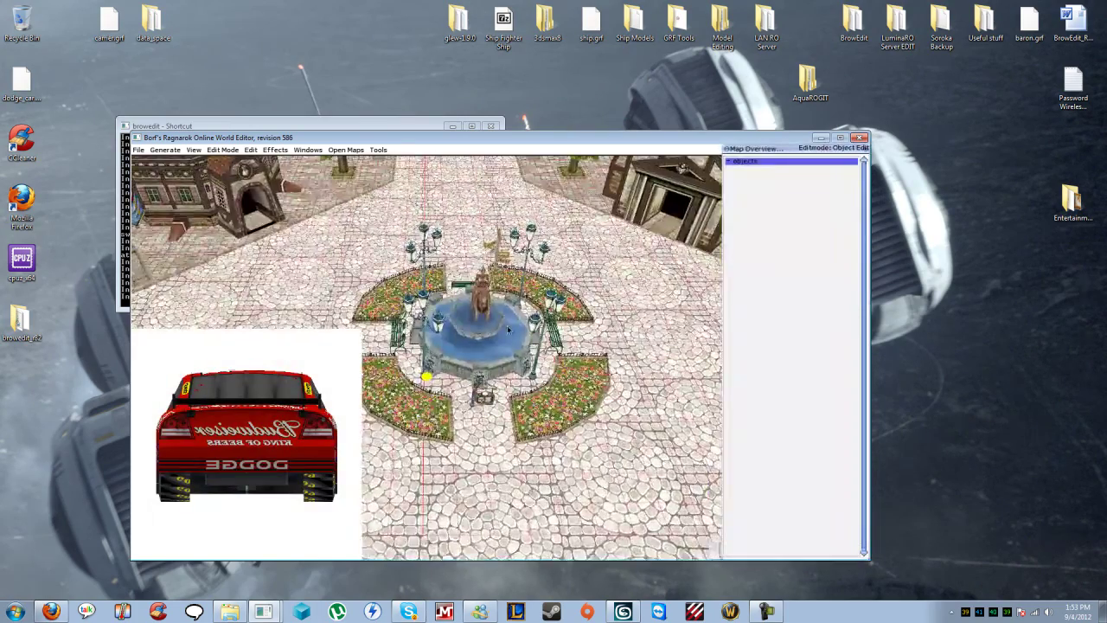
{"action": "right_click_drag", "start_coordinate": [508, 328], "coordinate": [427, 503]}
{"action": "left_click", "coordinate": [493, 366]}
Step: Examine the placed car's textures and their orientation from several sides on the map
{"action": "right_click_drag", "start_coordinate": [318, 394], "coordinate": [340, 364]}
{"action": "mouse_move", "coordinate": [427, 493]}
{"action": "right_mouse_down"}
{"action": "mouse_move", "coordinate": [425, 511]}
{"action": "mouse_move", "coordinate": [427, 493]}
{"action": "right_mouse_up"}
{"action": "right_click_drag", "start_coordinate": [456, 343], "coordinate": [481, 381]}
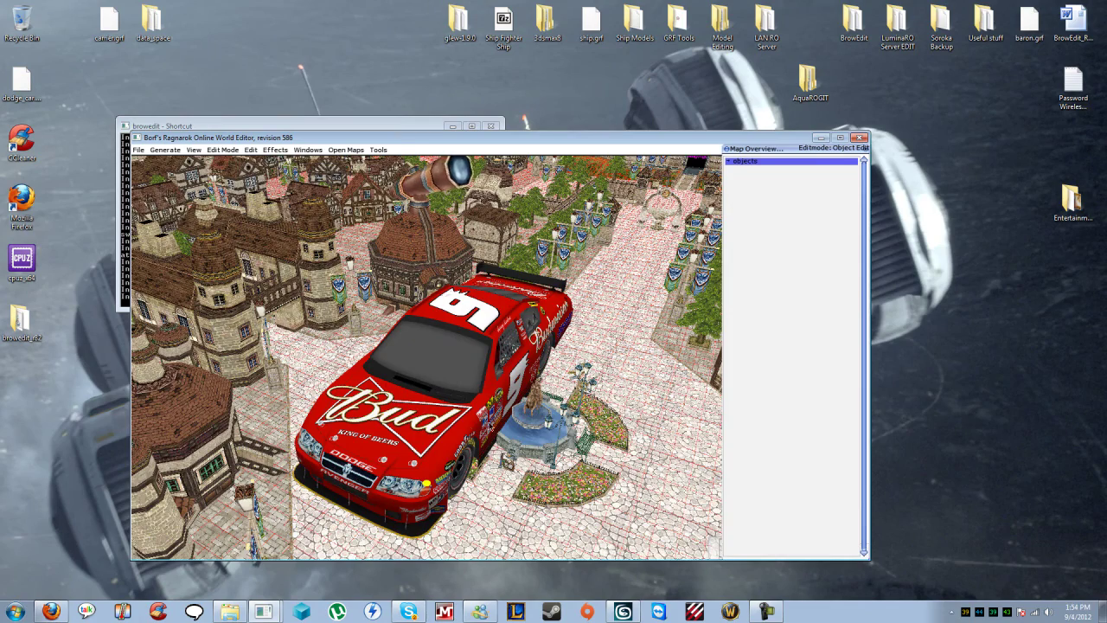
{"action": "right_click_drag", "start_coordinate": [492, 422], "coordinate": [449, 391]}
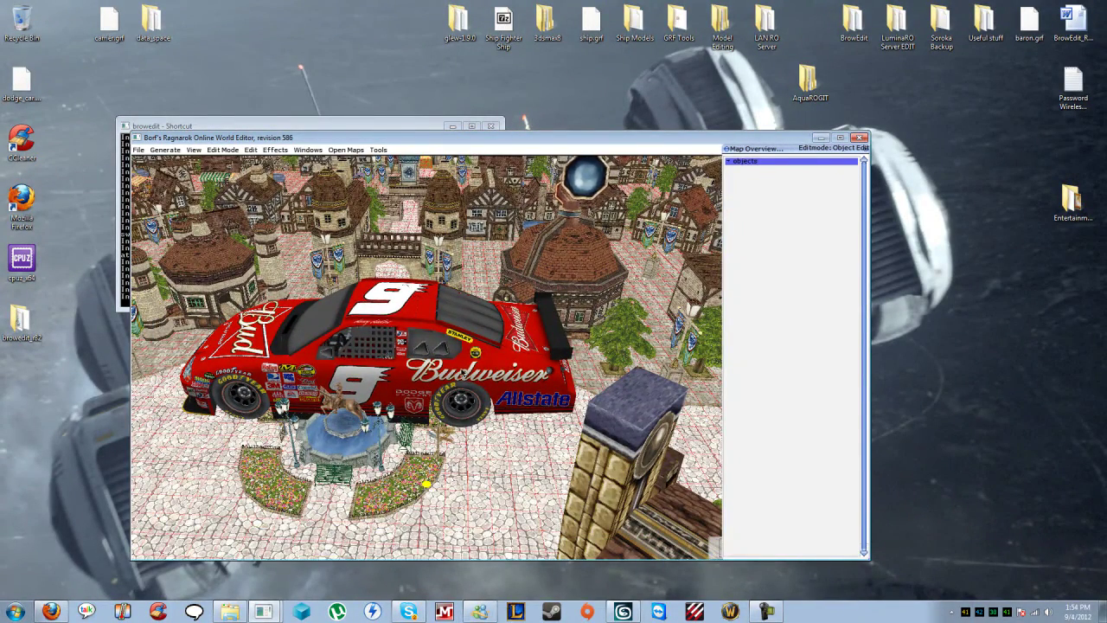
{"action": "right_click_drag", "start_coordinate": [465, 413], "coordinate": [480, 385]}
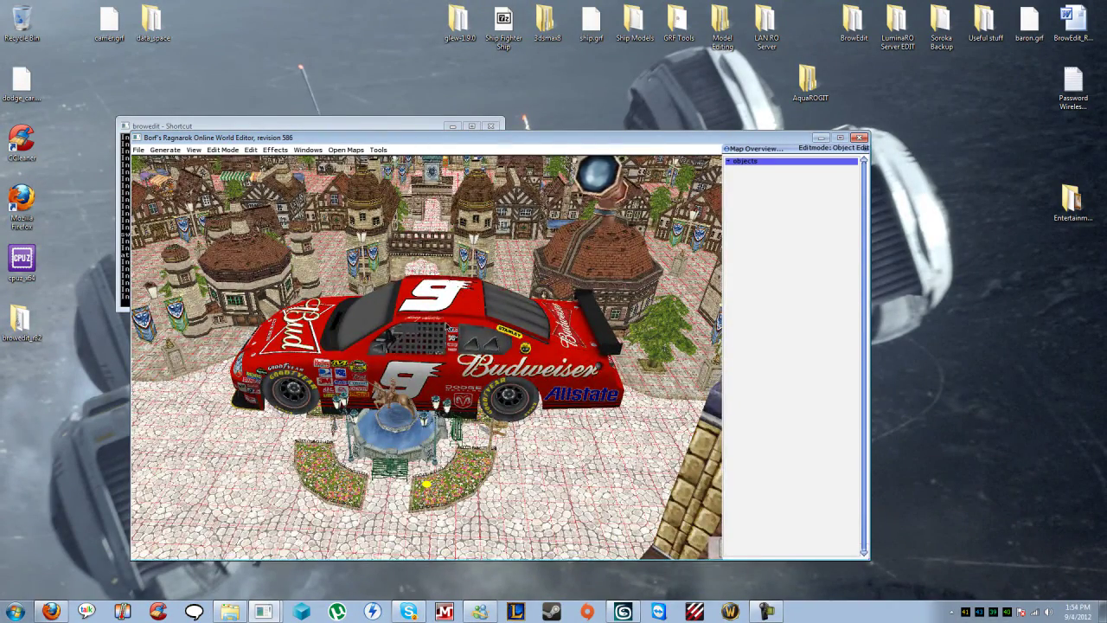
{"action": "right_click_drag", "start_coordinate": [447, 327], "coordinate": [770, 127]}
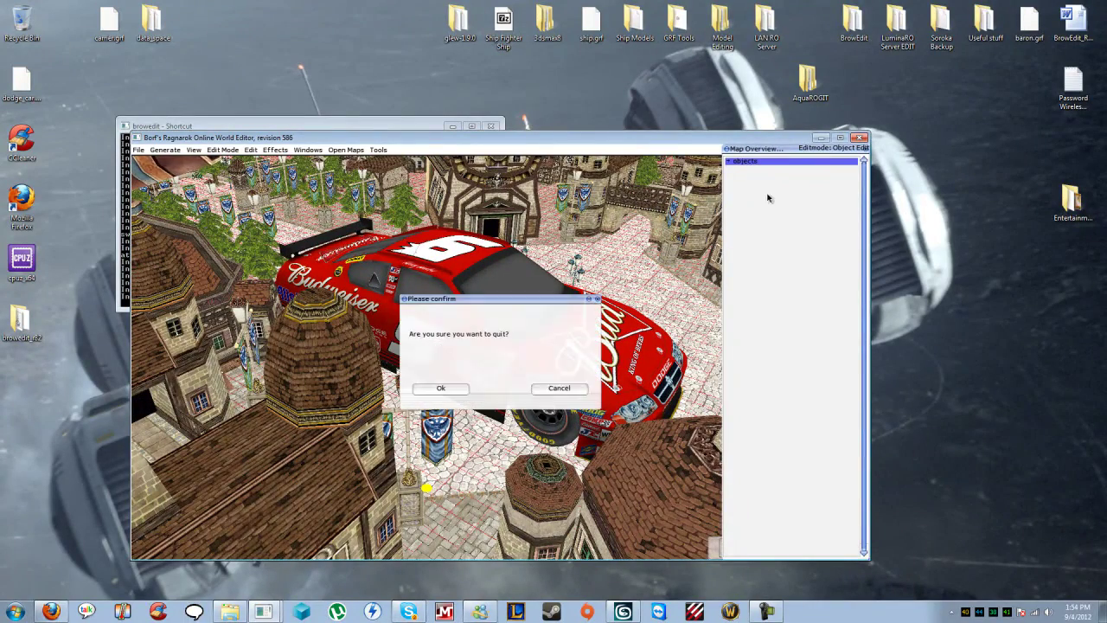